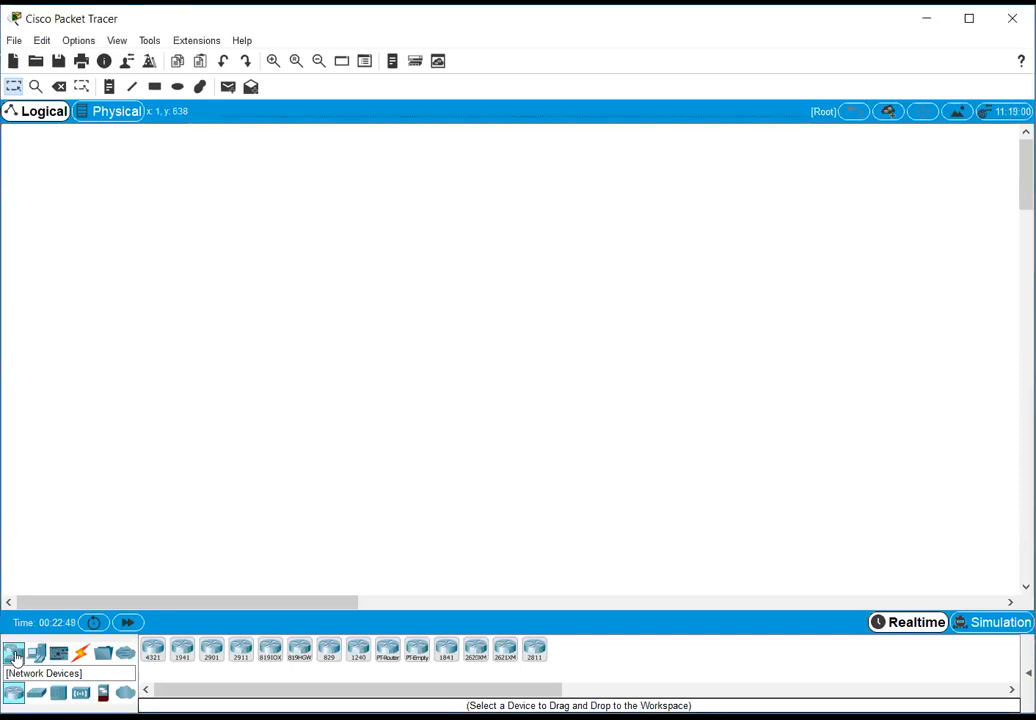
Step: Place two 2950-24 switches side by side in the empty workspace with a wide gap between them
{"action": "left_click", "coordinate": [14, 655]}
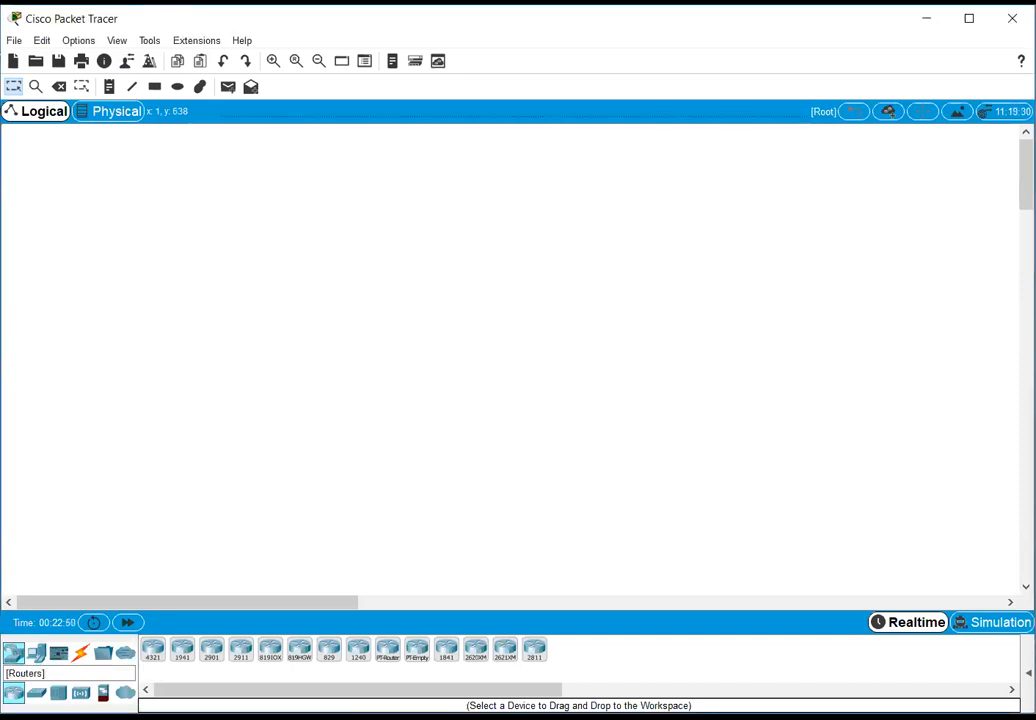
{"action": "left_click", "coordinate": [58, 693]}
{"action": "left_click", "coordinate": [81, 692]}
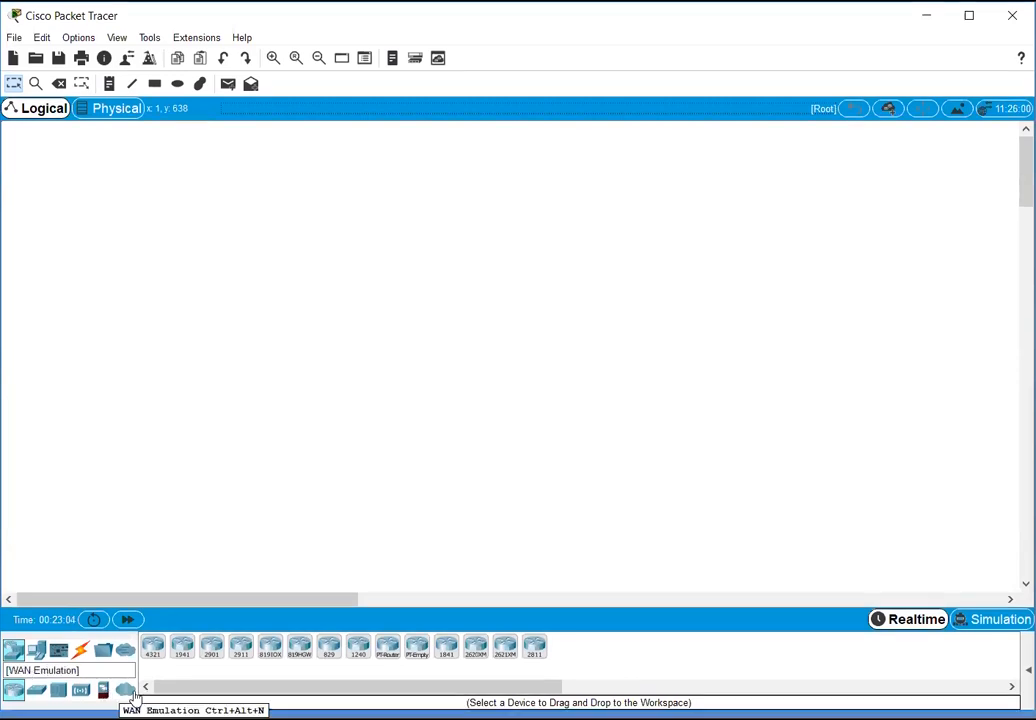
{"action": "left_click", "coordinate": [36, 692]}
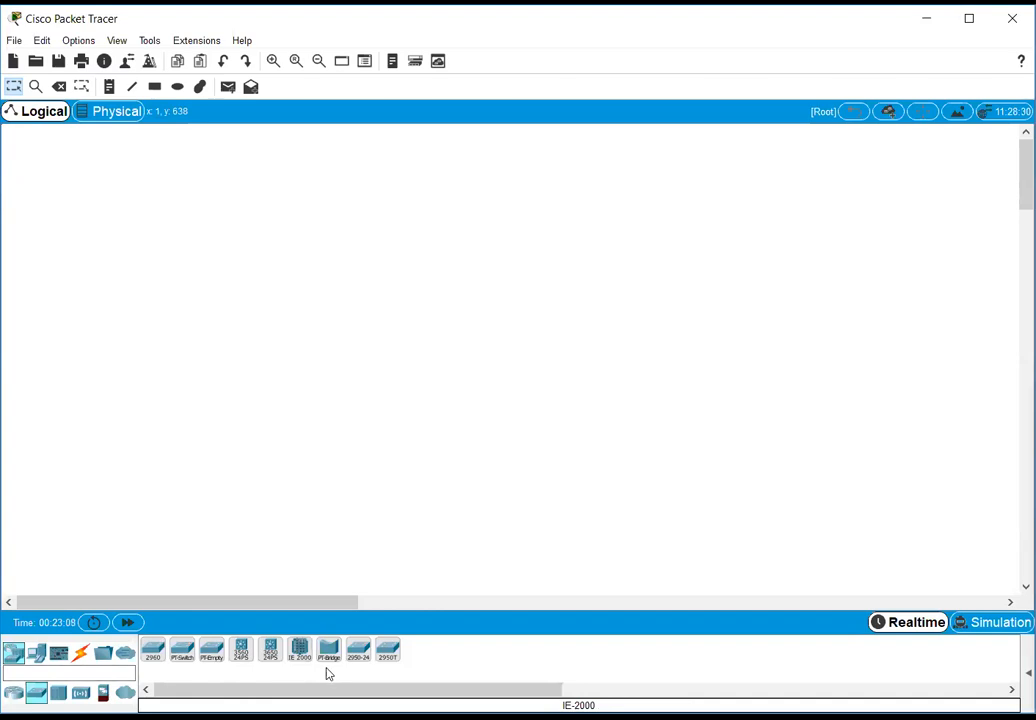
{"action": "left_click", "coordinate": [358, 651]}
{"action": "left_click", "coordinate": [281, 355]}
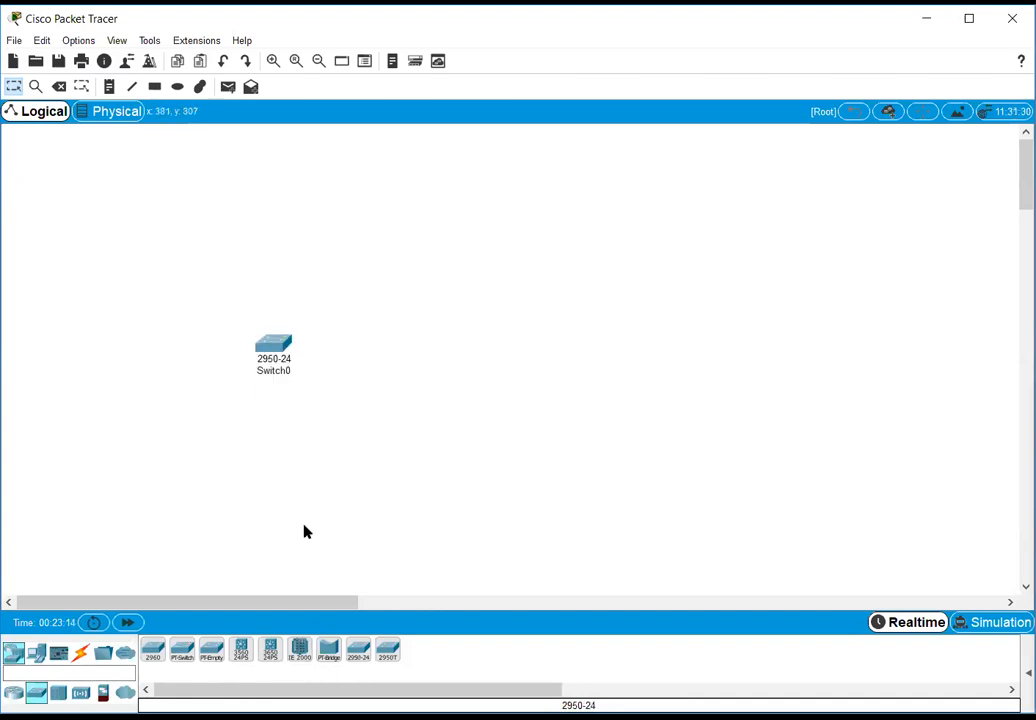
{"action": "left_click", "coordinate": [358, 651]}
{"action": "left_click", "coordinate": [576, 357]}
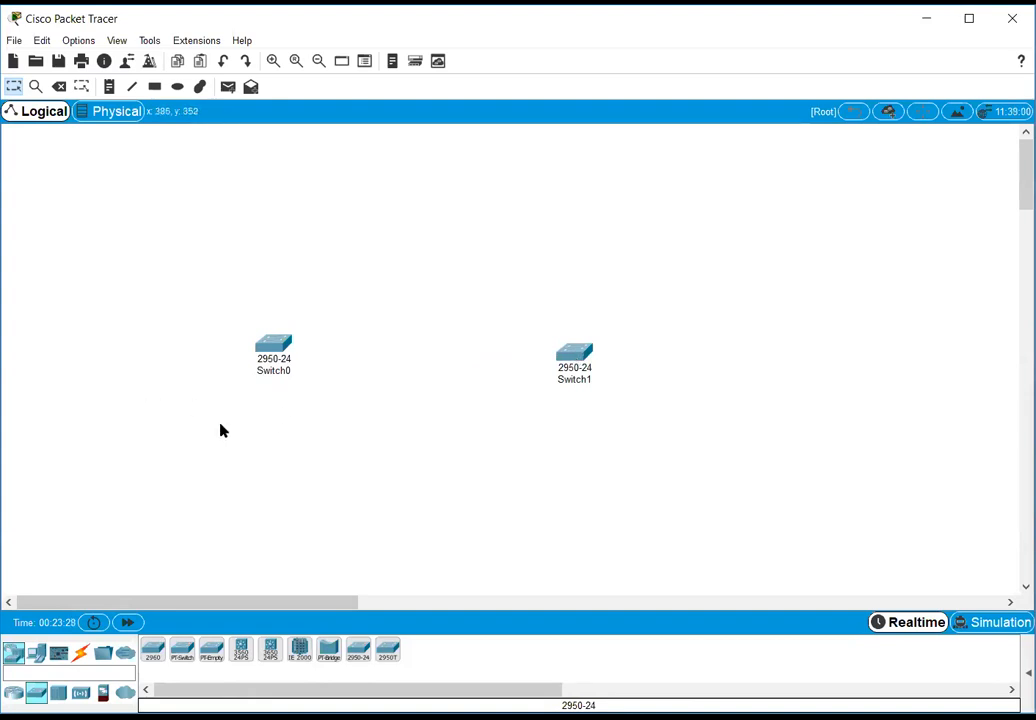
{"action": "mouse_move", "coordinate": [277, 352]}
{"action": "mouse_move", "coordinate": [575, 367]}
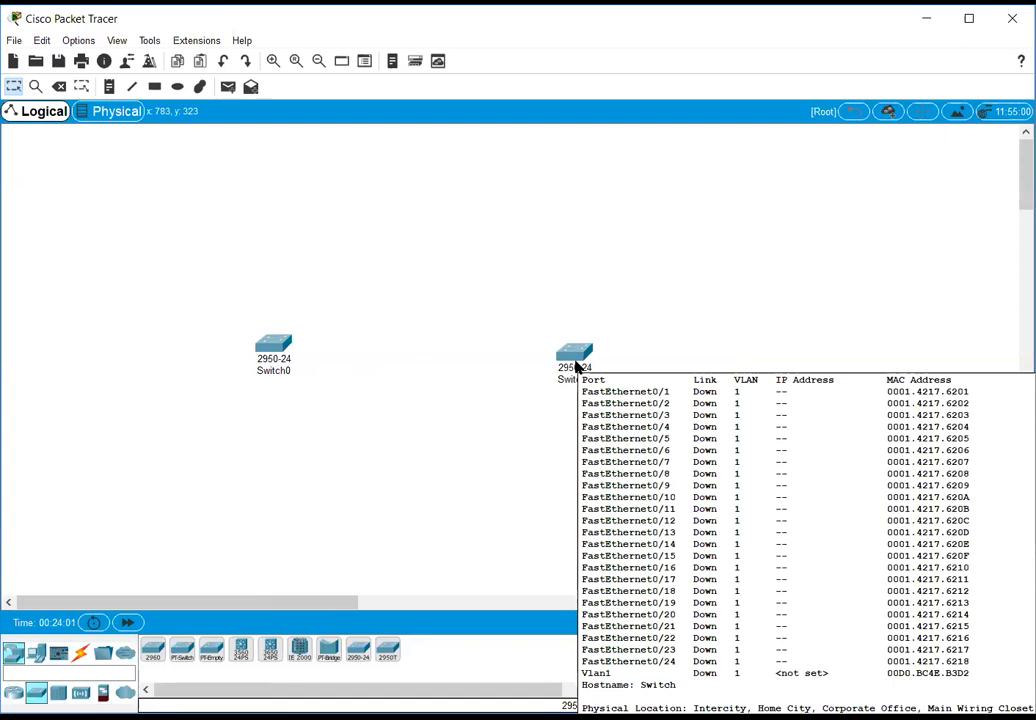
Step: Add four PCs to the workspace, two stacked on the outer side of Switch0 and two on the outer side of Switch1
{"action": "left_click", "coordinate": [44, 654]}
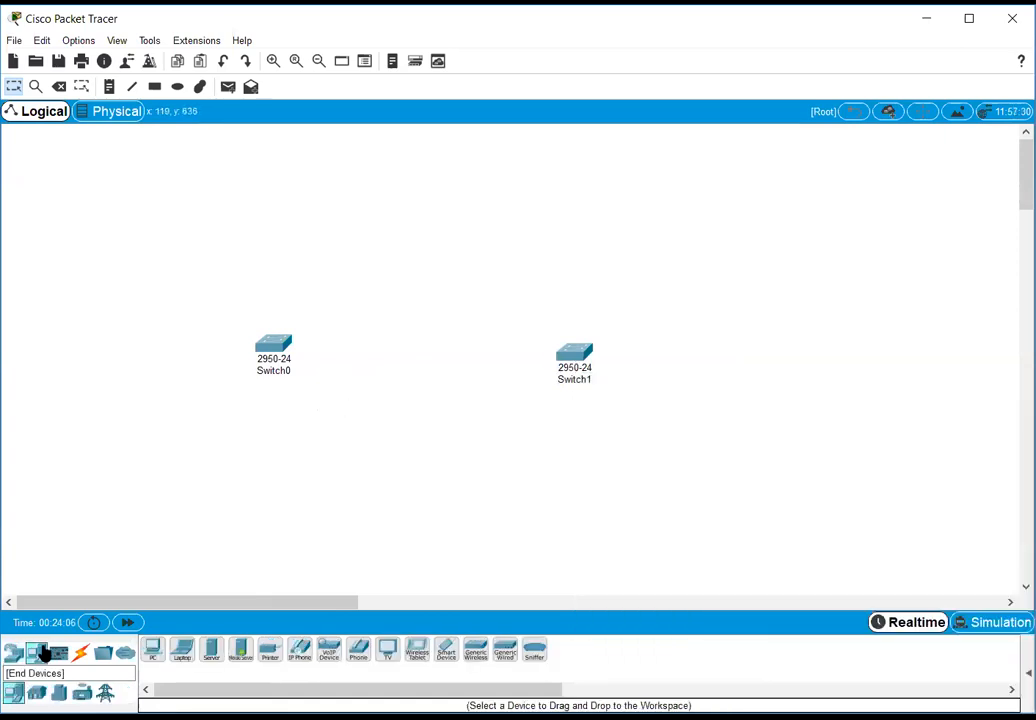
{"action": "left_click_drag", "start_coordinate": [155, 656], "coordinate": [160, 385]}
{"action": "left_click", "coordinate": [141, 370]}
{"action": "left_click", "coordinate": [155, 654]}
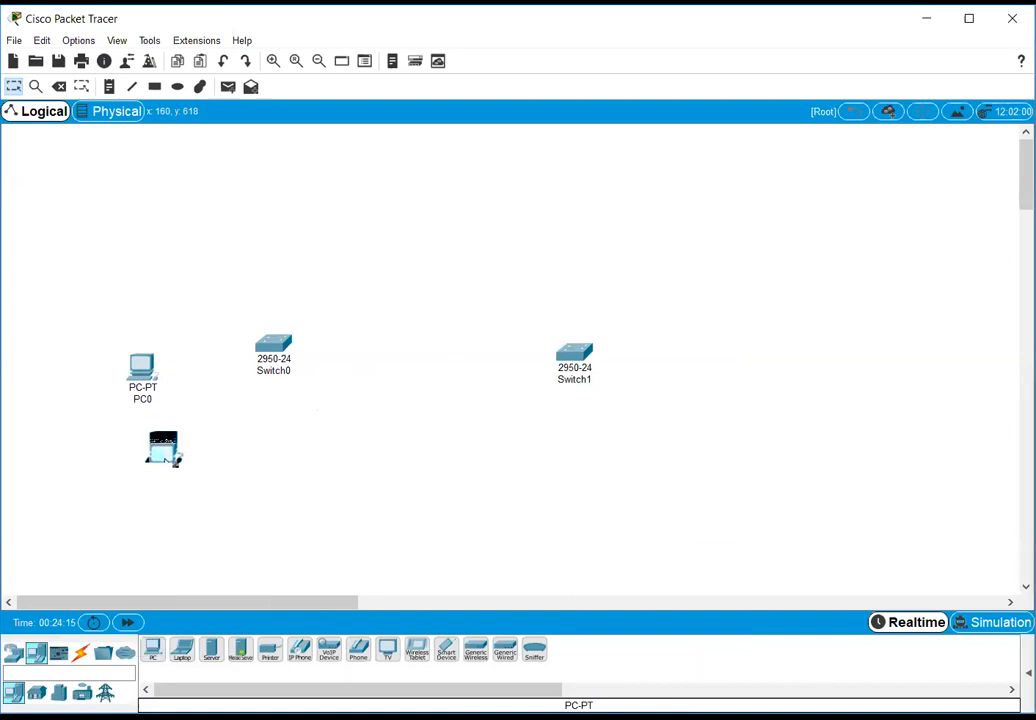
{"action": "left_click", "coordinate": [143, 468]}
{"action": "left_click", "coordinate": [153, 655]}
{"action": "left_click", "coordinate": [712, 350]}
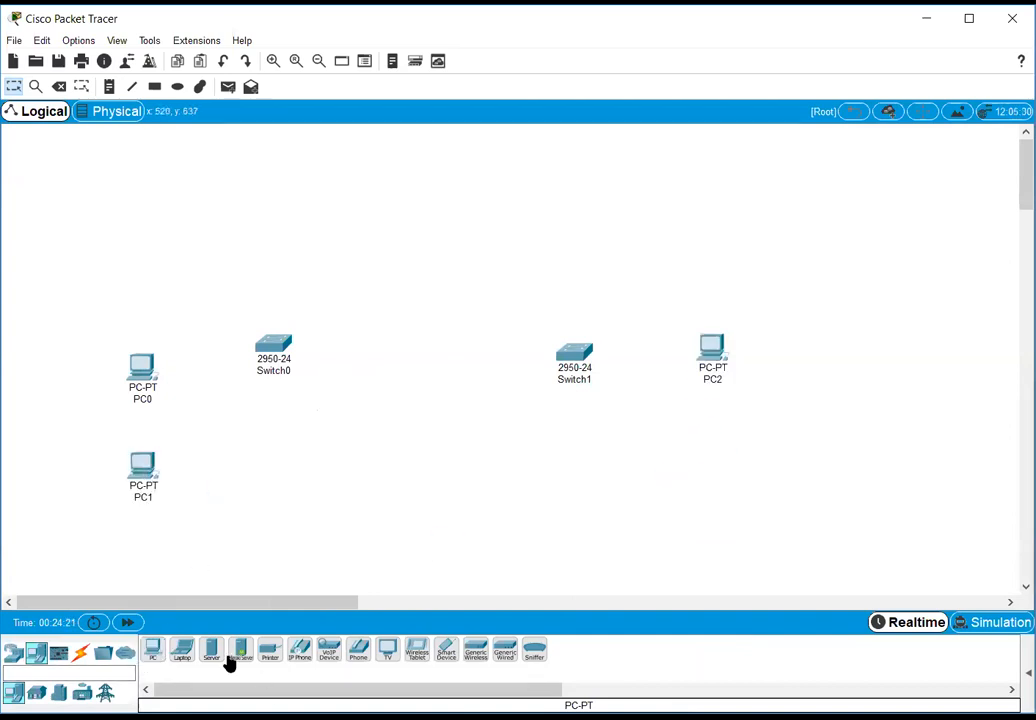
{"action": "left_click", "coordinate": [152, 650]}
{"action": "left_click", "coordinate": [715, 452]}
Step: Tidy the layout by repositioning PC0, PC1 and Switch0, aligning Switch1 with Switch0, and bringing PC3 closer to PC2
{"action": "left_click_drag", "start_coordinate": [134, 377], "coordinate": [120, 351]}
{"action": "left_click_drag", "start_coordinate": [284, 349], "coordinate": [248, 345]}
{"action": "left_click_drag", "start_coordinate": [143, 468], "coordinate": [125, 418]}
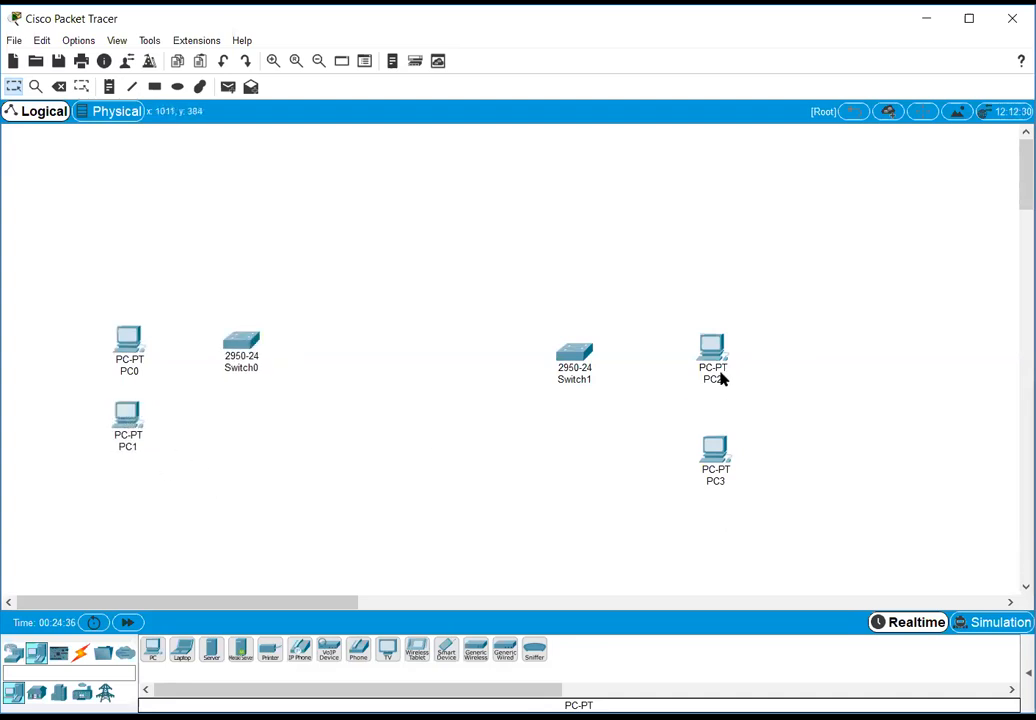
{"action": "mouse_move", "coordinate": [581, 351]}
{"action": "left_mouse_down"}
{"action": "mouse_move", "coordinate": [602, 344]}
{"action": "mouse_move", "coordinate": [593, 342]}
{"action": "left_mouse_up"}
{"action": "left_click_drag", "start_coordinate": [719, 460], "coordinate": [720, 435]}
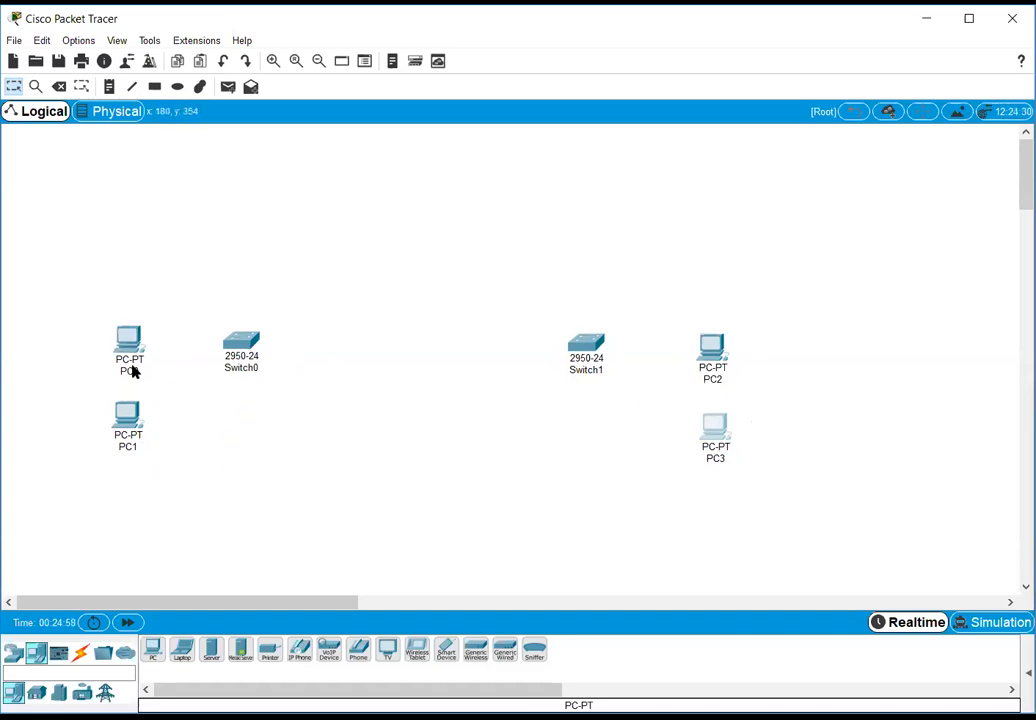
Step: Connect PC0's FastEthernet0 port to Switch0's FastEthernet0/1 port with a copper straight-through cable
{"action": "mouse_move", "coordinate": [127, 349]}
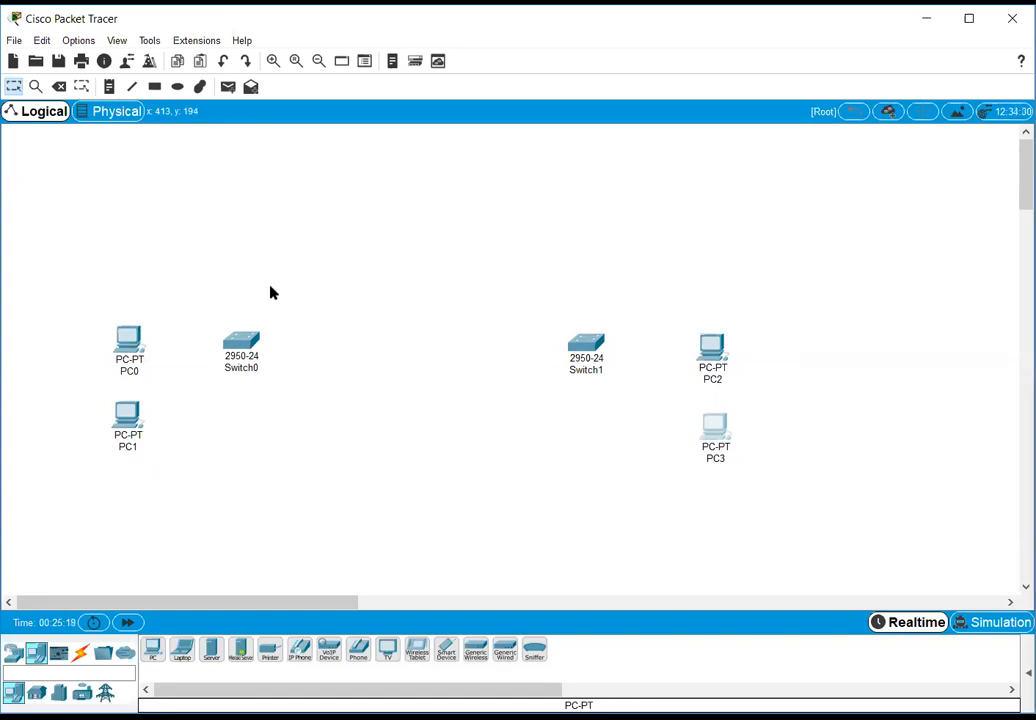
{"action": "left_click", "coordinate": [82, 655]}
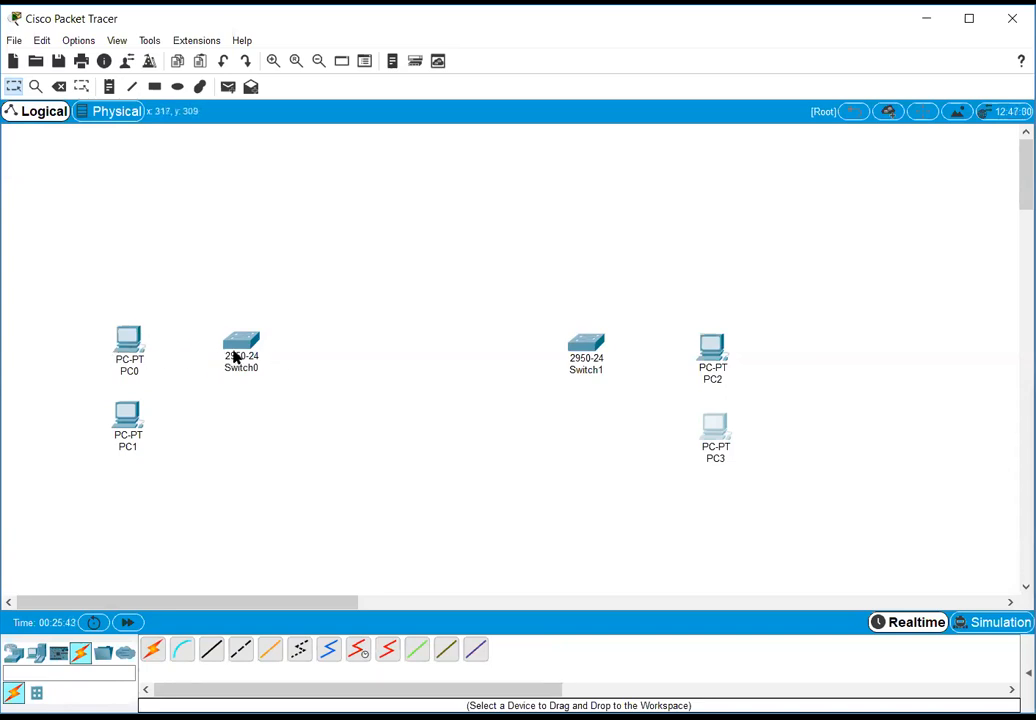
{"action": "mouse_move", "coordinate": [234, 356]}
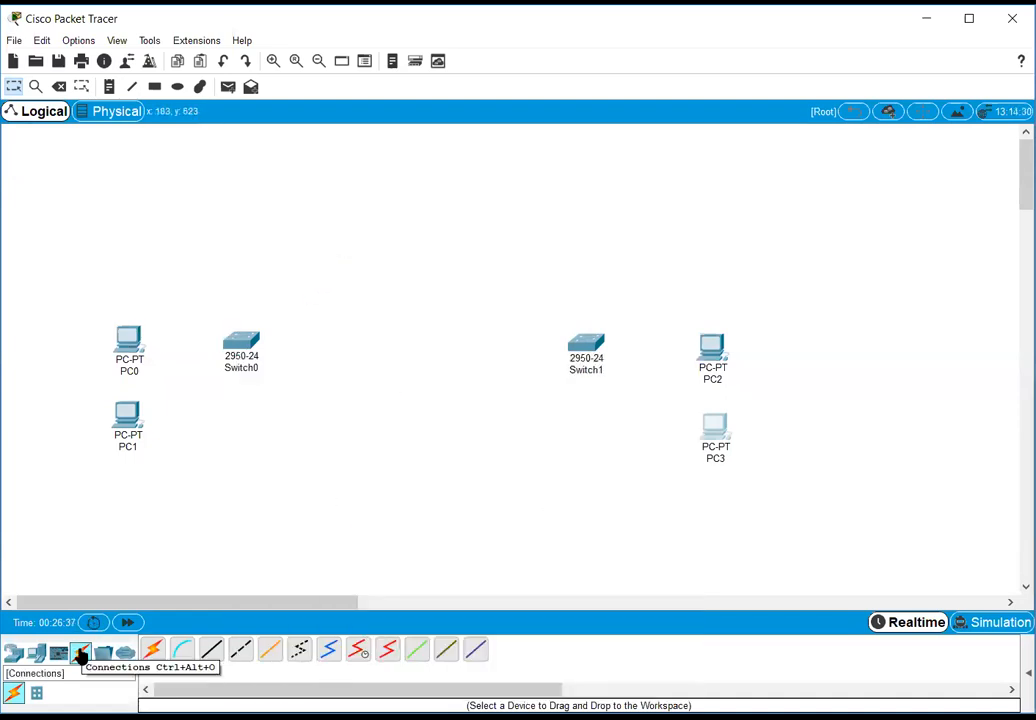
{"action": "left_click", "coordinate": [213, 655]}
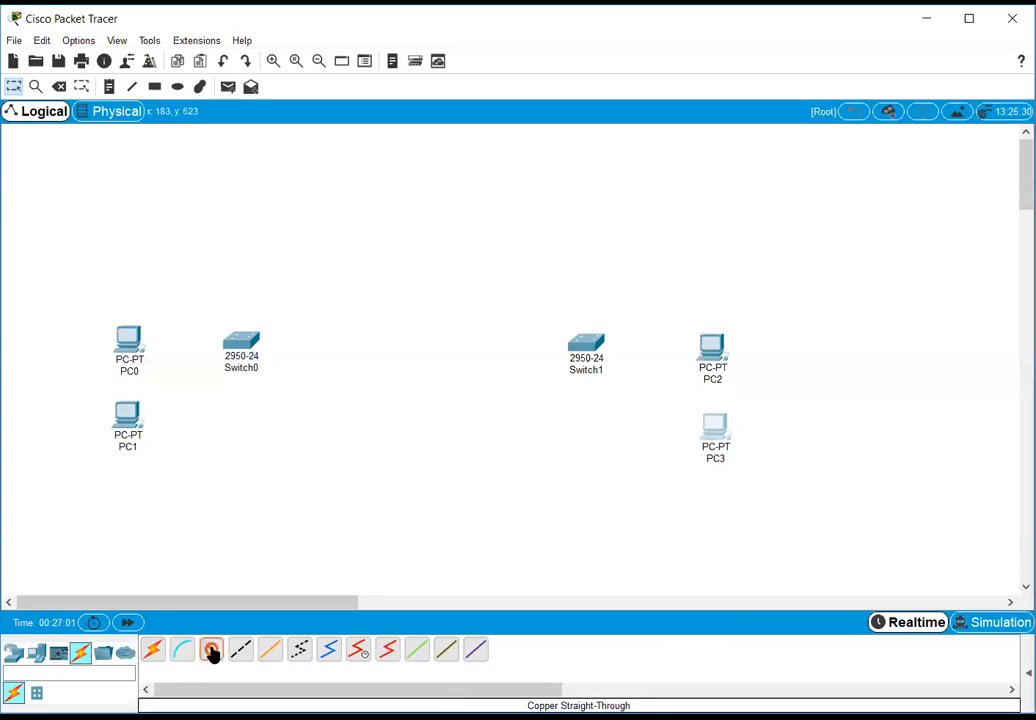
{"action": "left_click", "coordinate": [132, 345]}
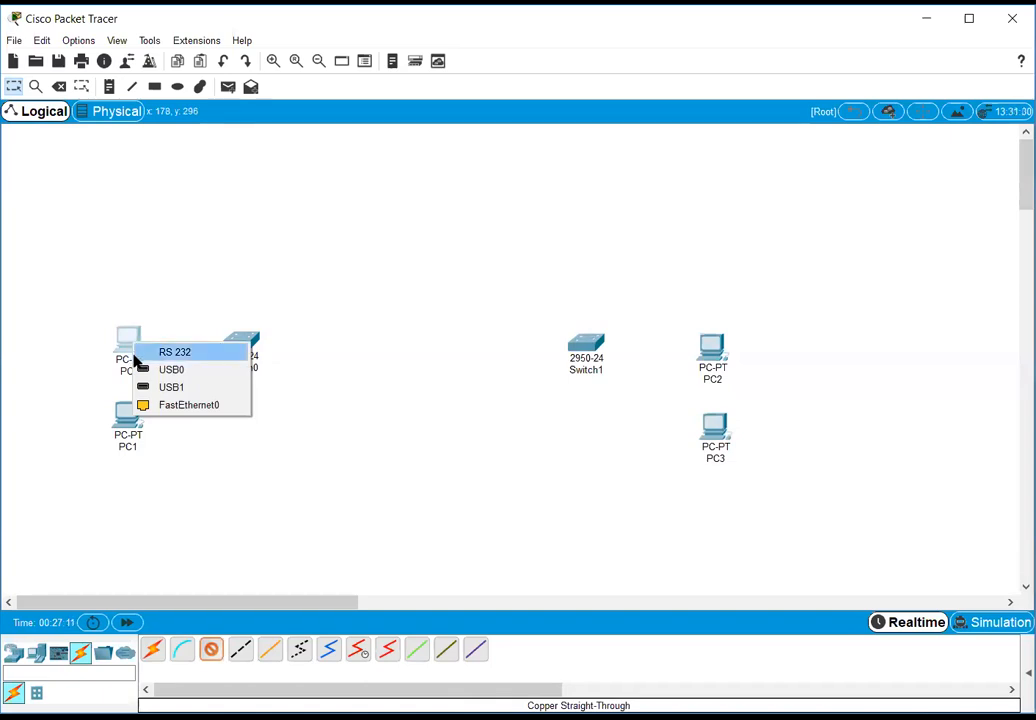
{"action": "left_click", "coordinate": [184, 405]}
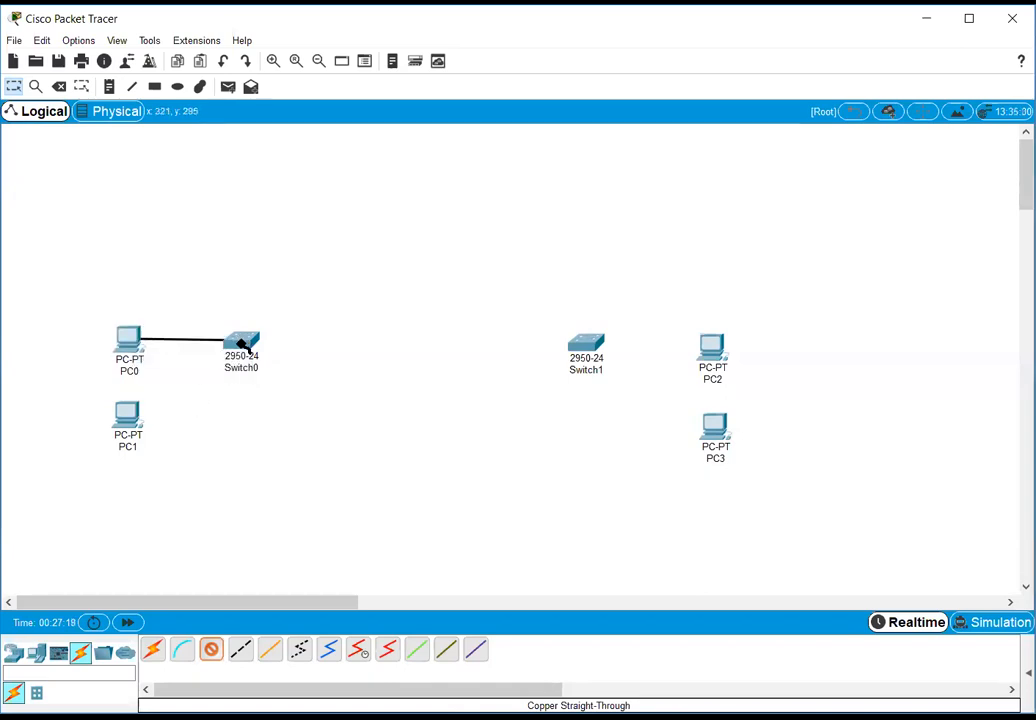
{"action": "left_click", "coordinate": [241, 344]}
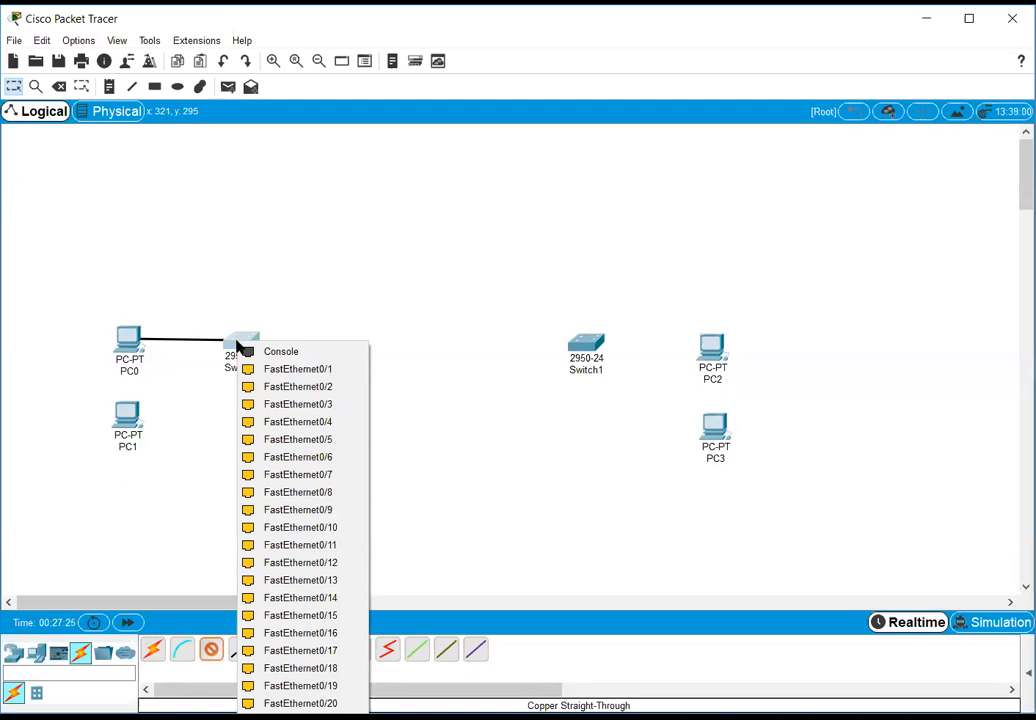
{"action": "left_click", "coordinate": [289, 372]}
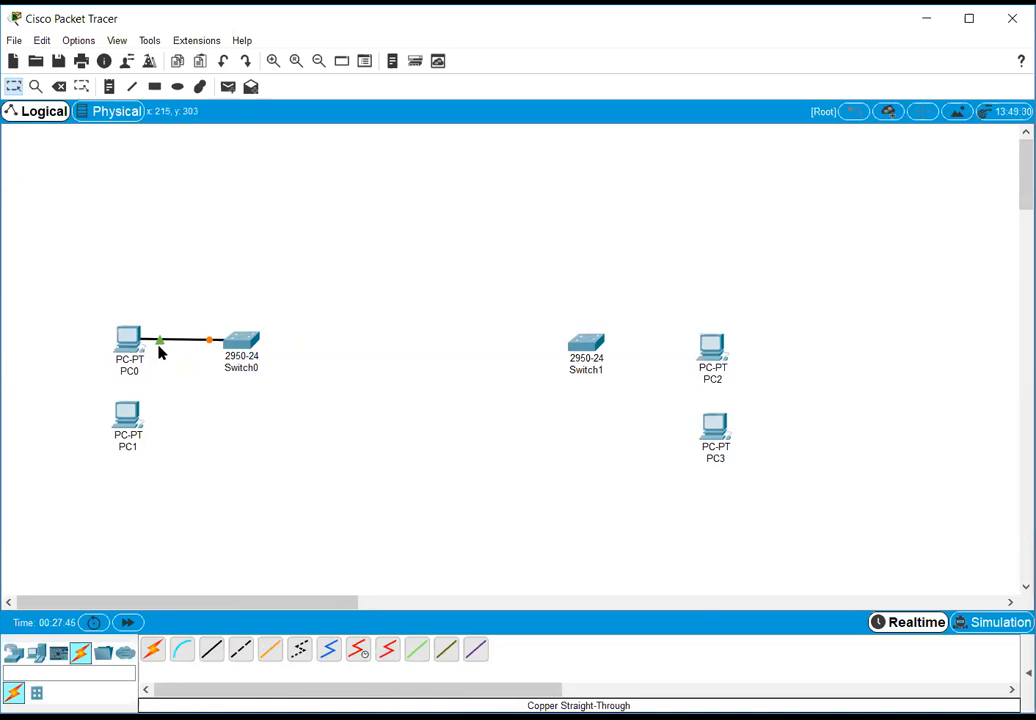
Step: Connect PC1's FastEthernet0 port to a FastEthernet port on Switch0 with a copper straight-through cable
{"action": "left_click", "coordinate": [211, 653]}
{"action": "left_click", "coordinate": [127, 426]}
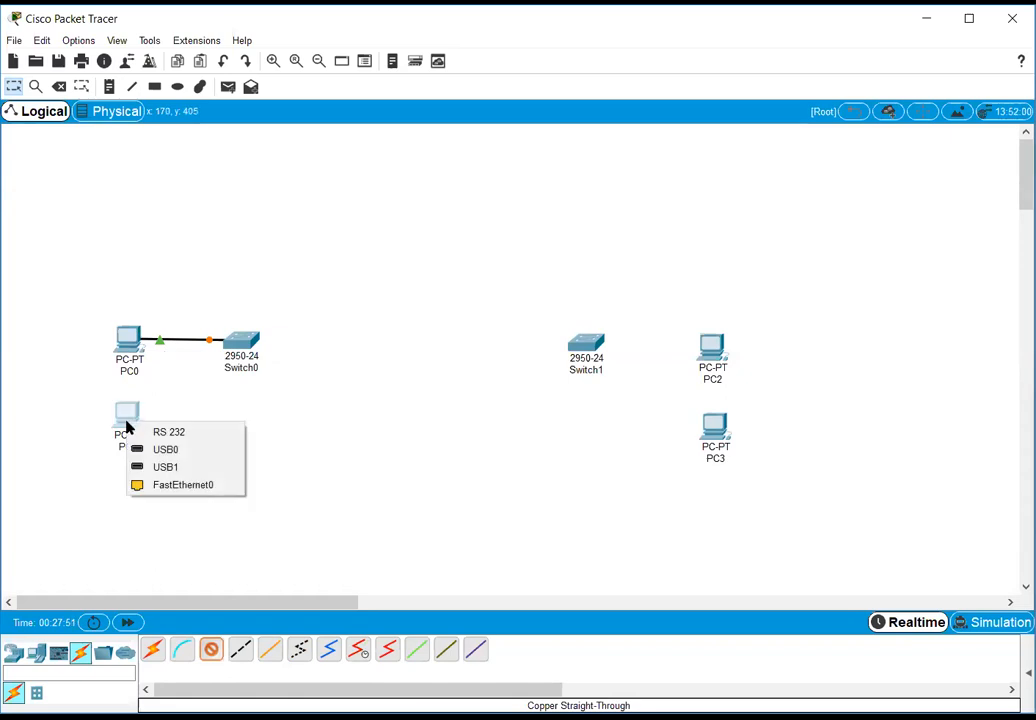
{"action": "left_click", "coordinate": [172, 485]}
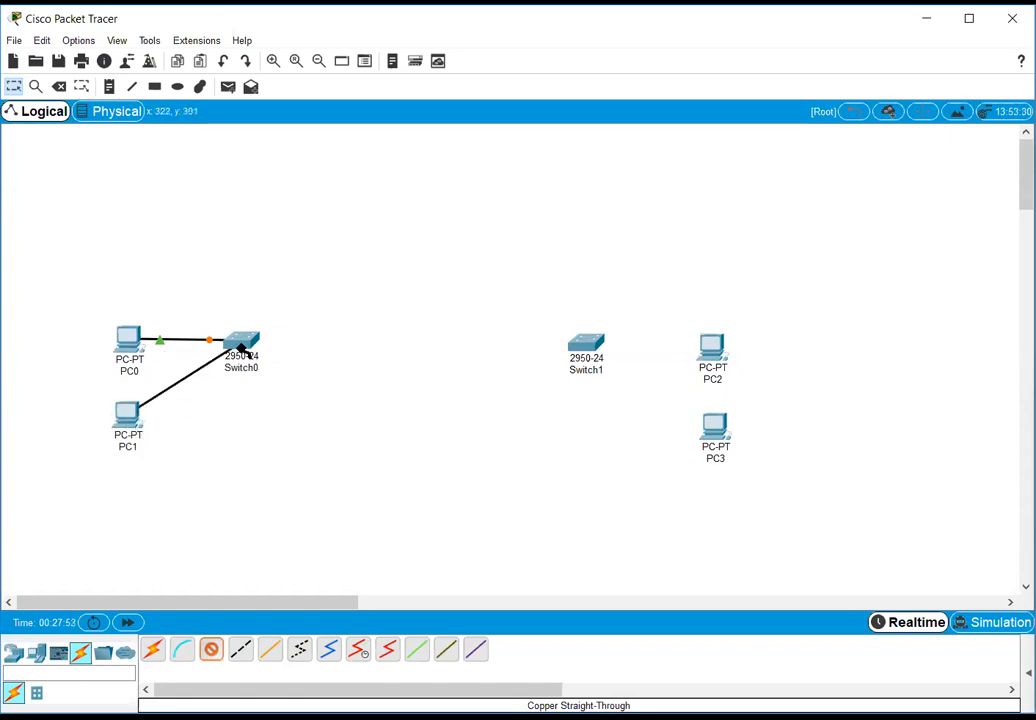
{"action": "left_click", "coordinate": [241, 347]}
{"action": "left_click", "coordinate": [262, 378]}
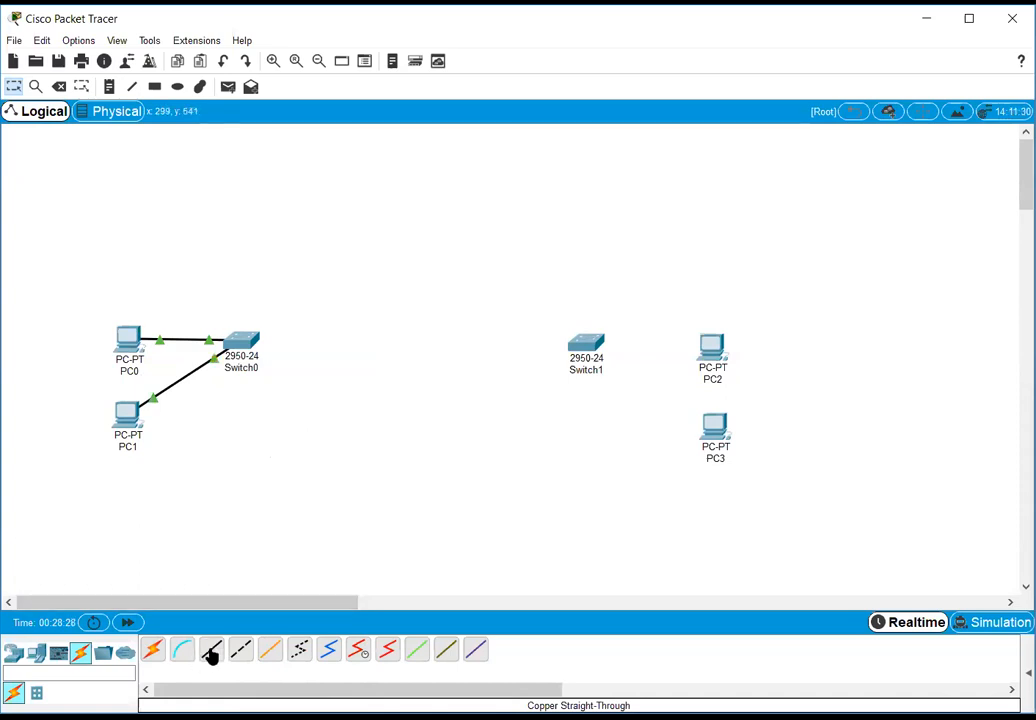
Step: Connect Switch1 to PC2 with a copper straight-through cable
{"action": "left_click", "coordinate": [211, 651]}
{"action": "left_click", "coordinate": [595, 345]}
{"action": "left_click", "coordinate": [698, 366]}
{"action": "left_click", "coordinate": [710, 358]}
{"action": "left_click", "coordinate": [752, 420]}
Step: Connect Switch1 to PC3's FastEthernet0 port with a copper straight-through cable
{"action": "left_click", "coordinate": [209, 651]}
{"action": "left_click", "coordinate": [587, 345]}
{"action": "left_click", "coordinate": [645, 384]}
{"action": "left_click", "coordinate": [716, 424]}
{"action": "left_click", "coordinate": [716, 425]}
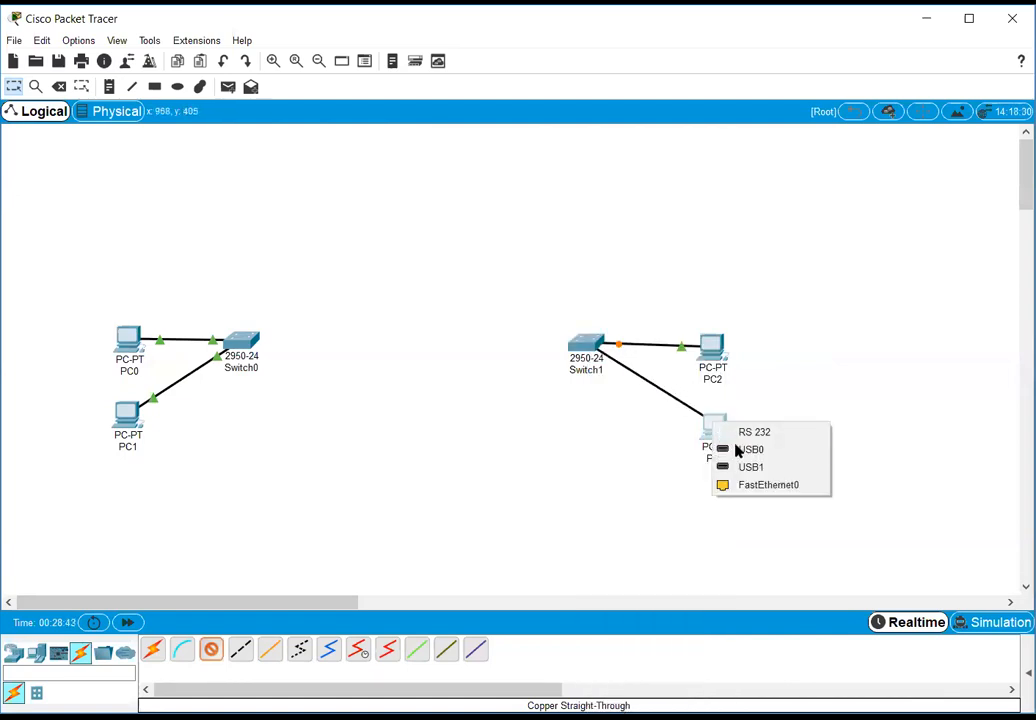
{"action": "left_click", "coordinate": [750, 486]}
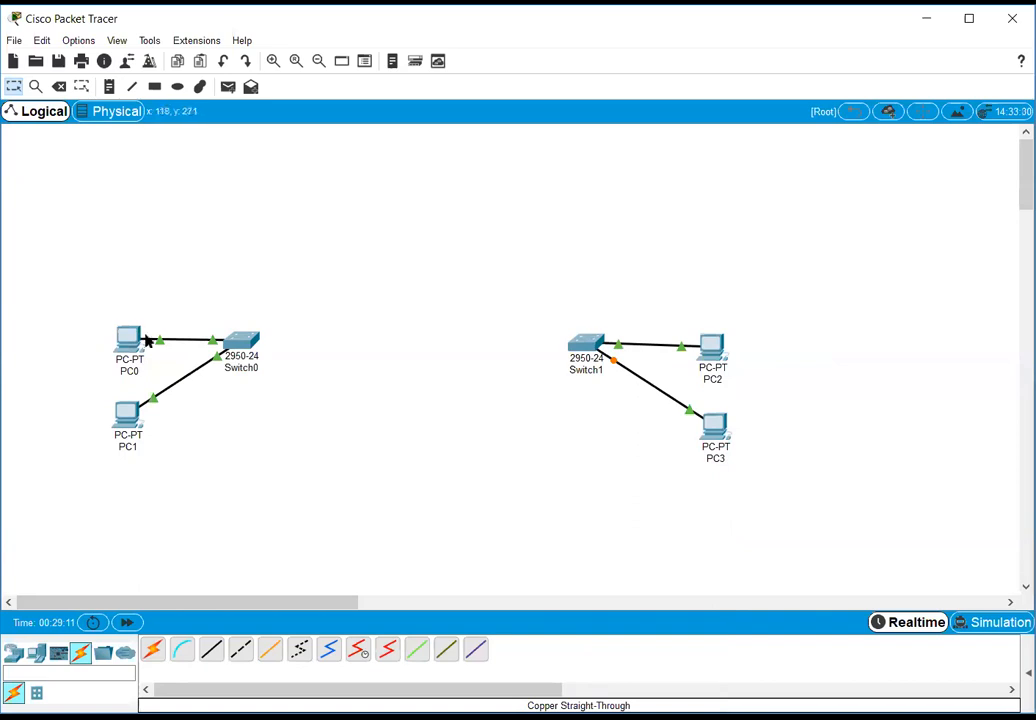
Step: Open PC0's device settings and change its display name to Computer A
{"action": "mouse_move", "coordinate": [130, 347]}
{"action": "left_click", "coordinate": [129, 347]}
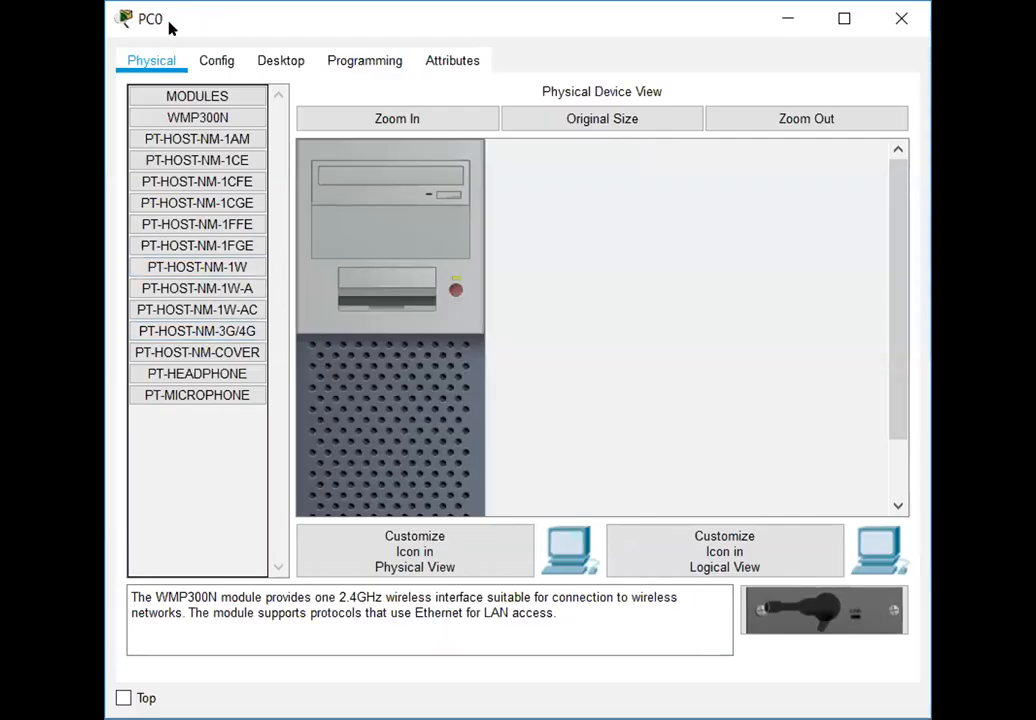
{"action": "left_click", "coordinate": [386, 120]}
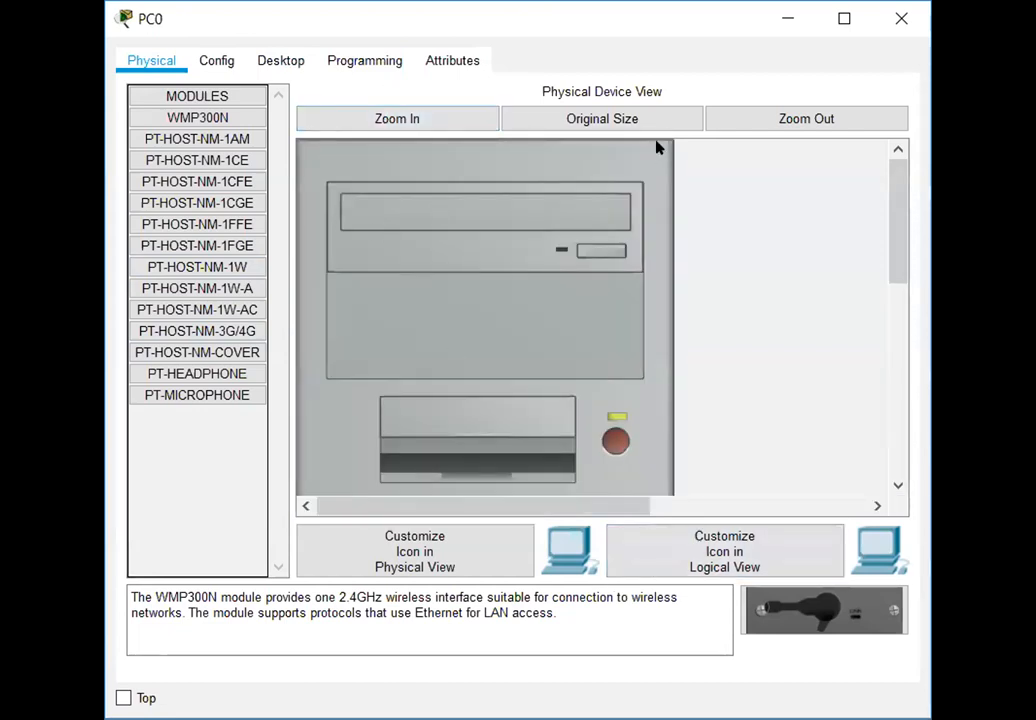
{"action": "left_click", "coordinate": [758, 120]}
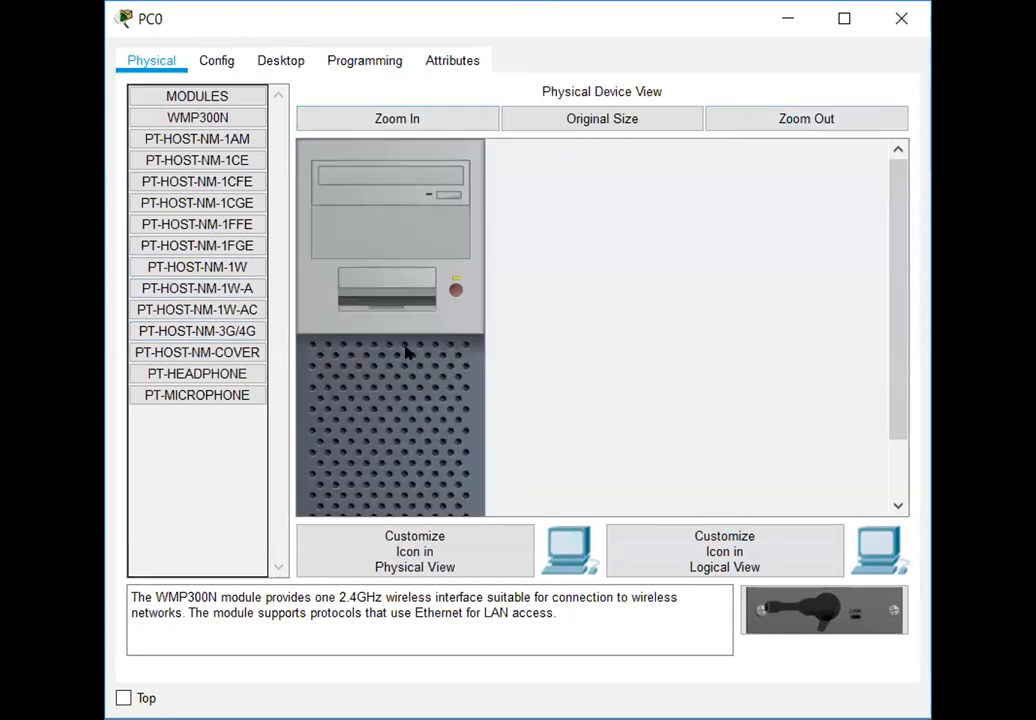
{"action": "left_click", "coordinate": [222, 61]}
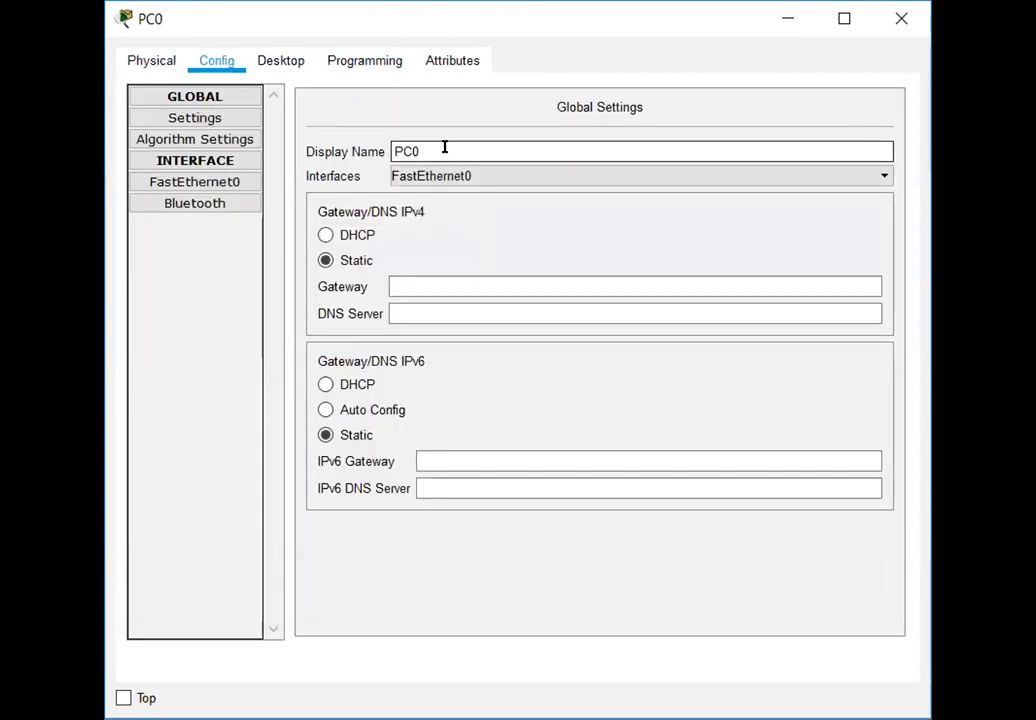
{"action": "left_click_drag", "start_coordinate": [445, 147], "coordinate": [353, 152]}
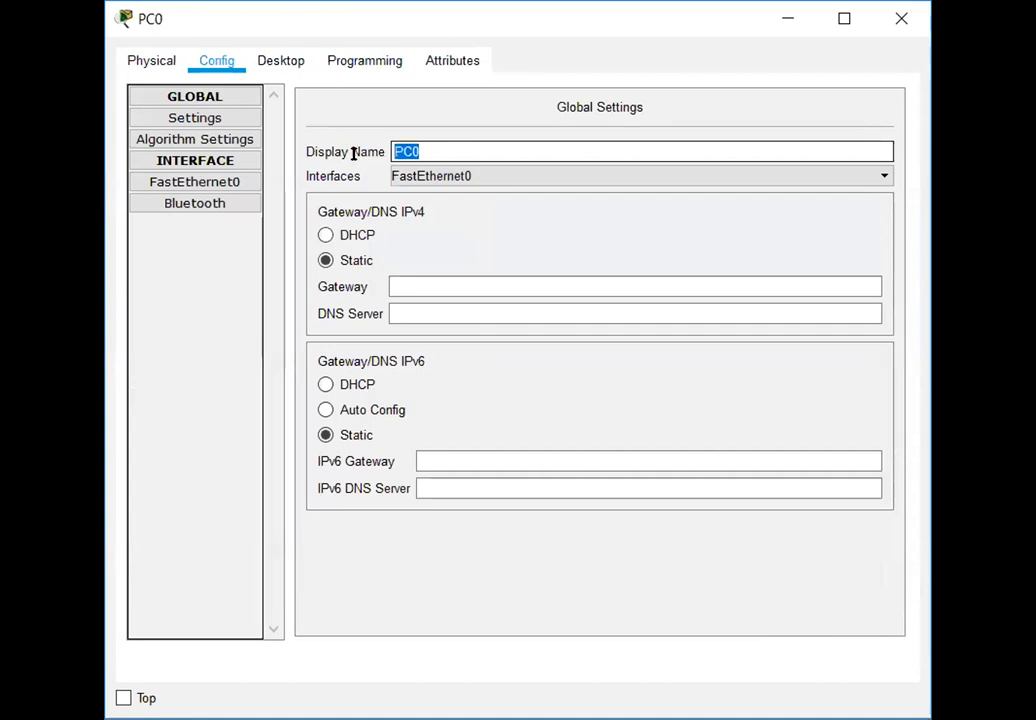
{"action": "type", "text": "Com"}
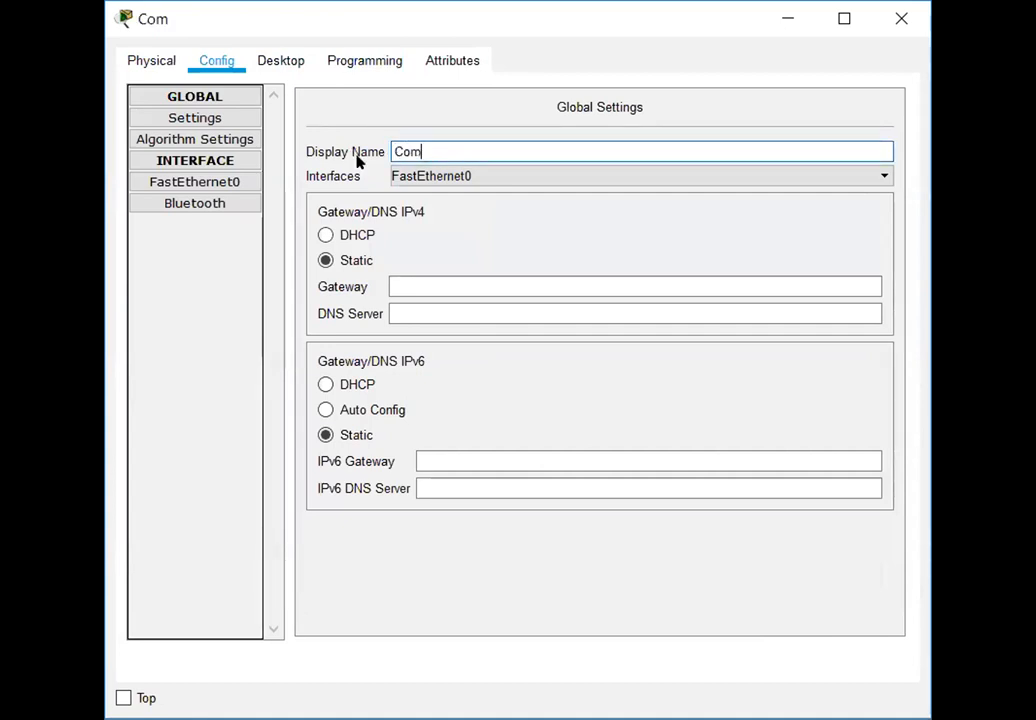
{"action": "type", "text": "puter A"}
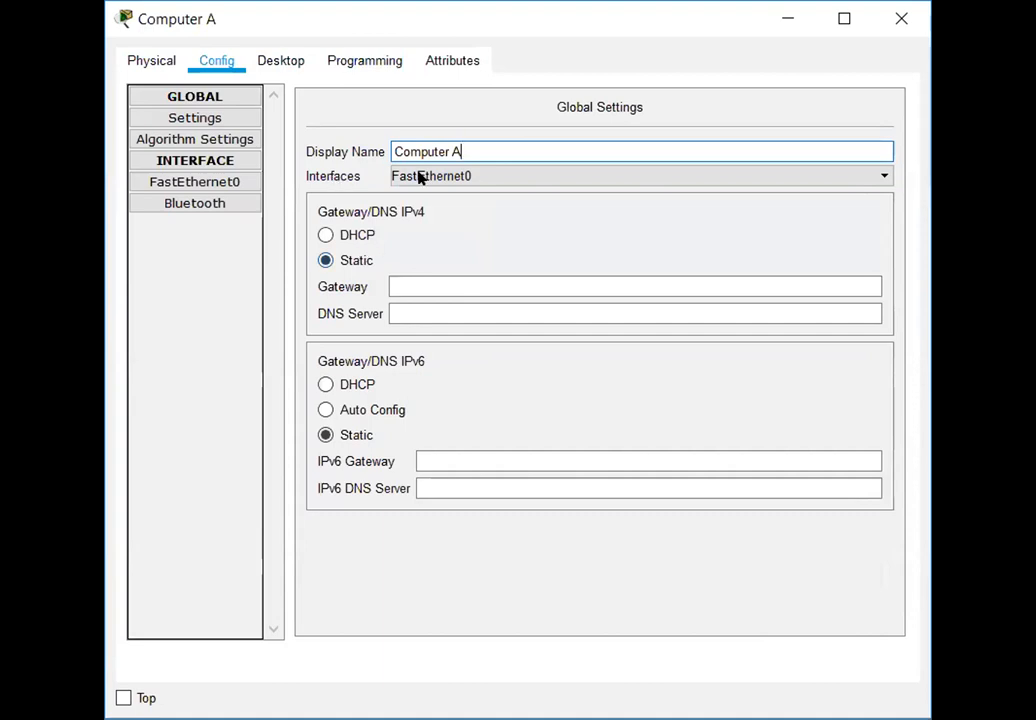
Step: Give Computer A's FastEthernet0 interface the static IP address 192.168.1.1 with the default subnet mask 255.255.255.0
{"action": "left_click", "coordinate": [198, 181]}
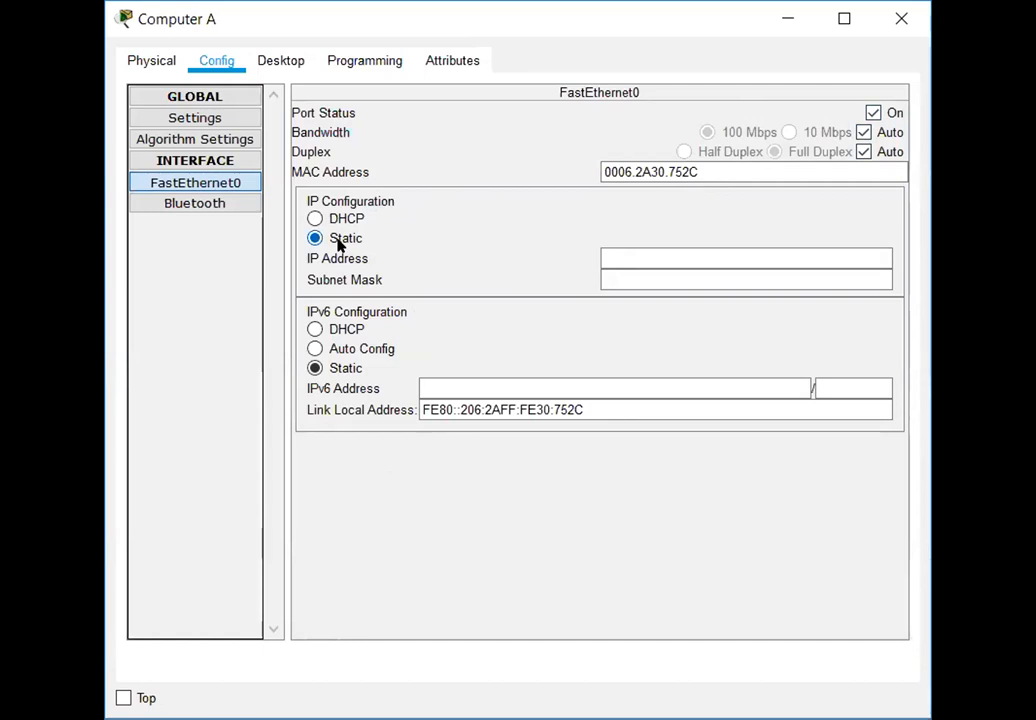
{"action": "left_click", "coordinate": [611, 250]}
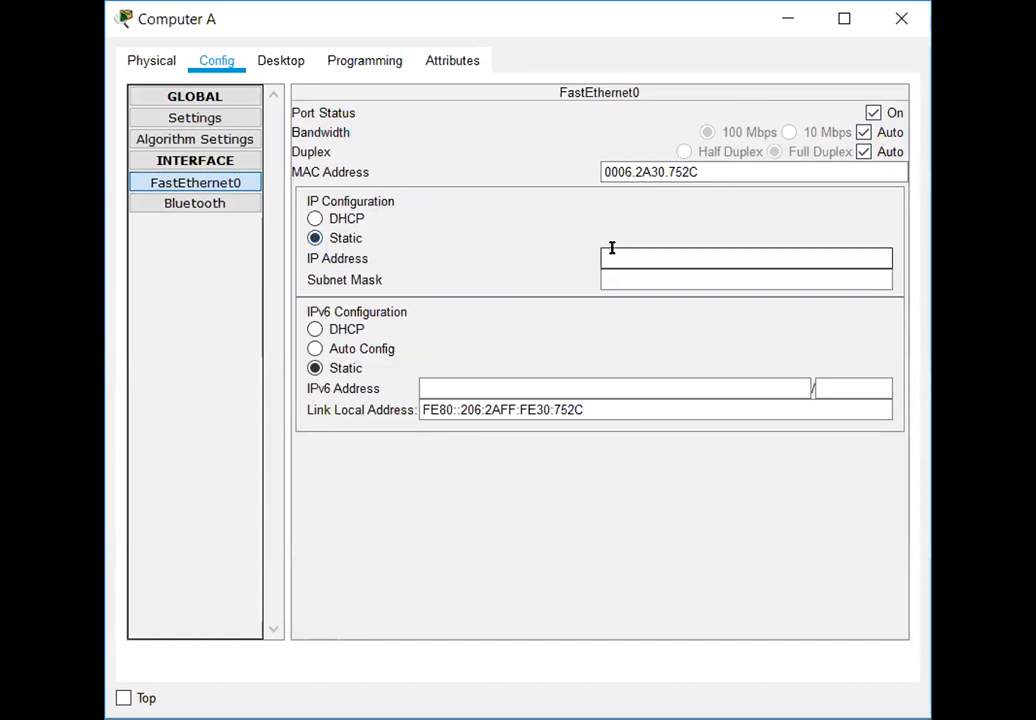
{"action": "type", "text": "192"}
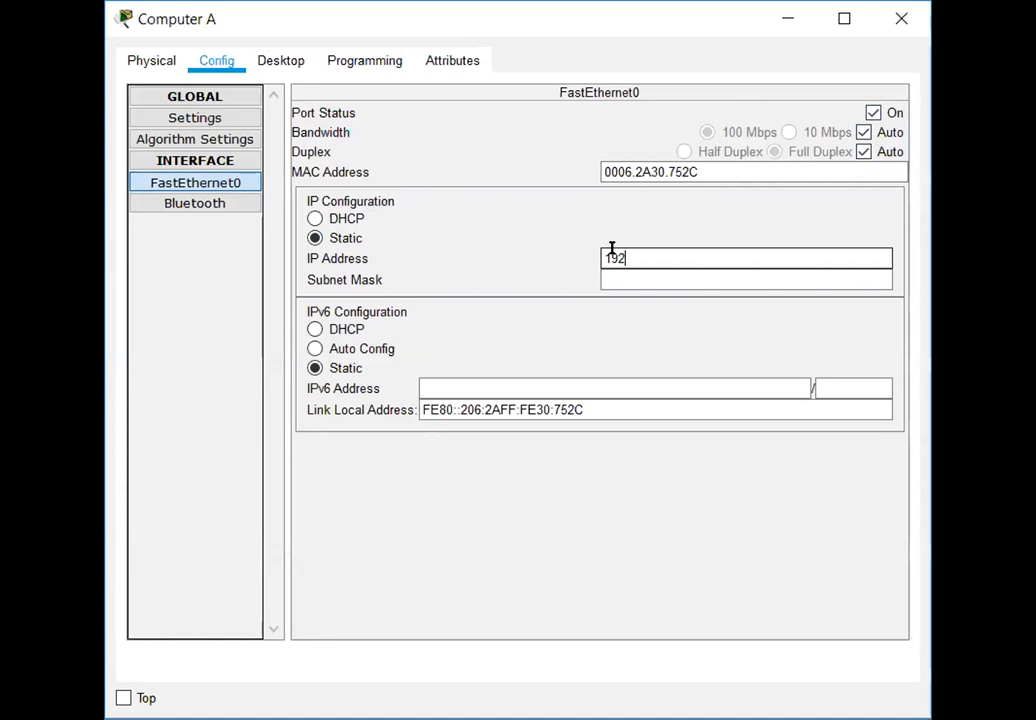
{"action": "type", "text": ".168.1."}
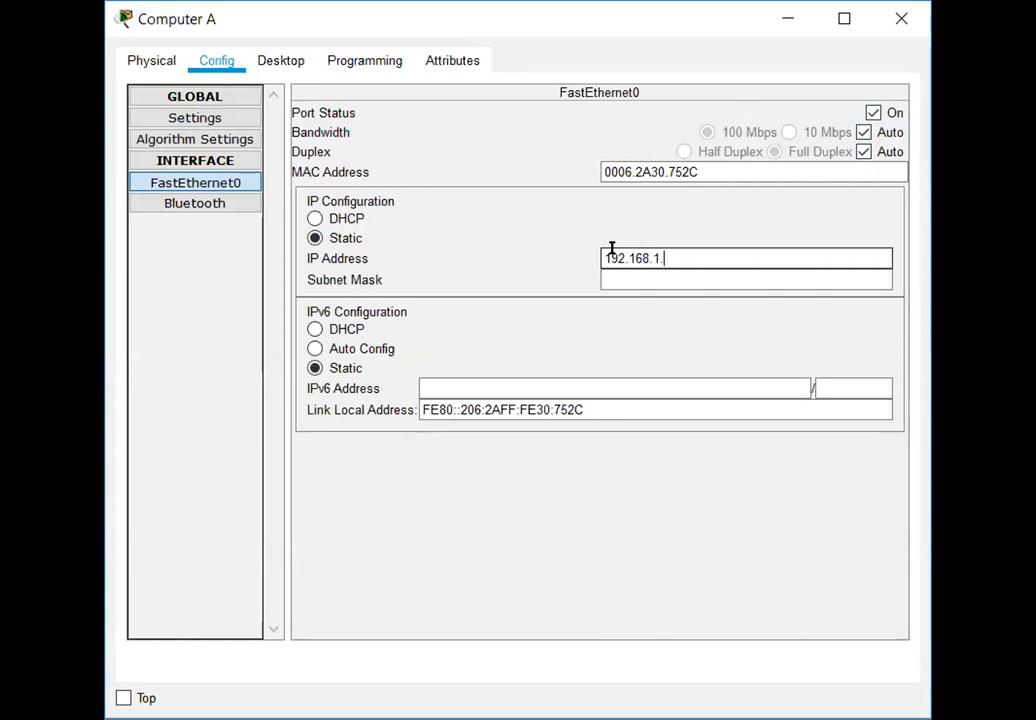
{"action": "type", "text": "1"}
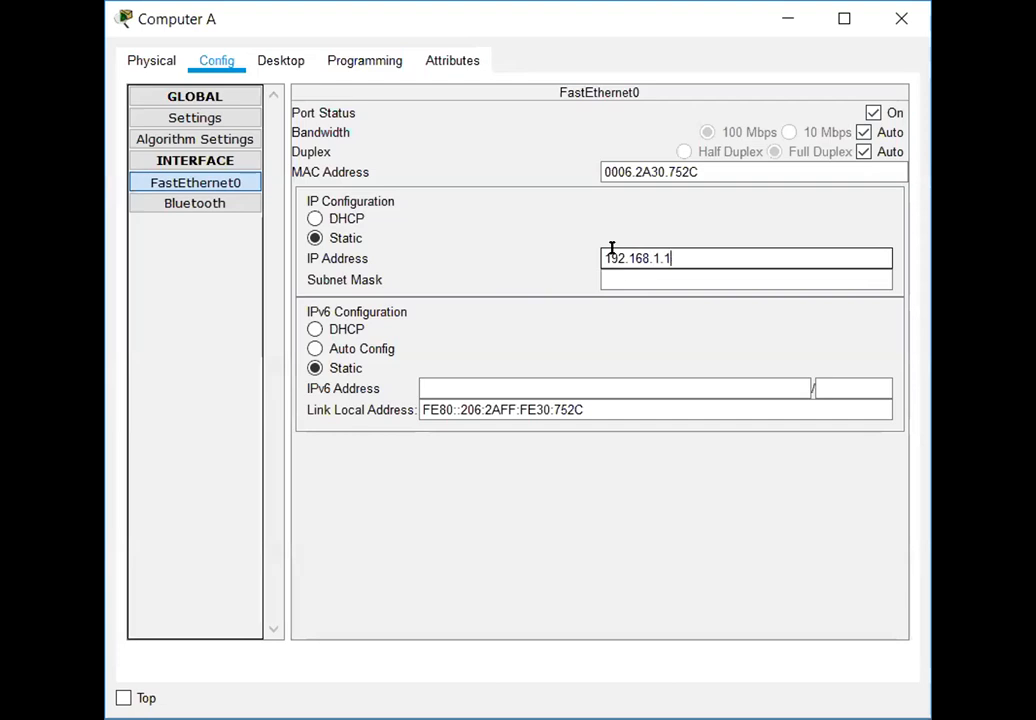
{"action": "key", "text": "Tab"}
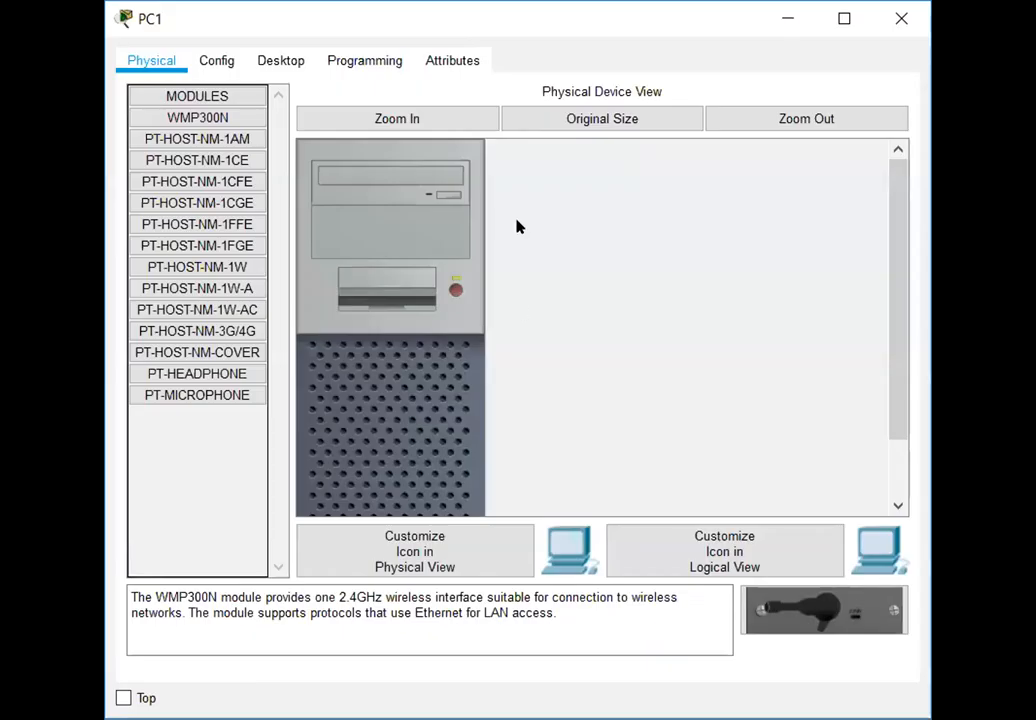
Step: Change PC1's display name to Computer B in its global settings
{"action": "left_click", "coordinate": [218, 62]}
{"action": "key", "text": "BackSpace"}
{"action": "key", "text": "BackSpace"}
{"action": "key", "text": "BackSpace"}
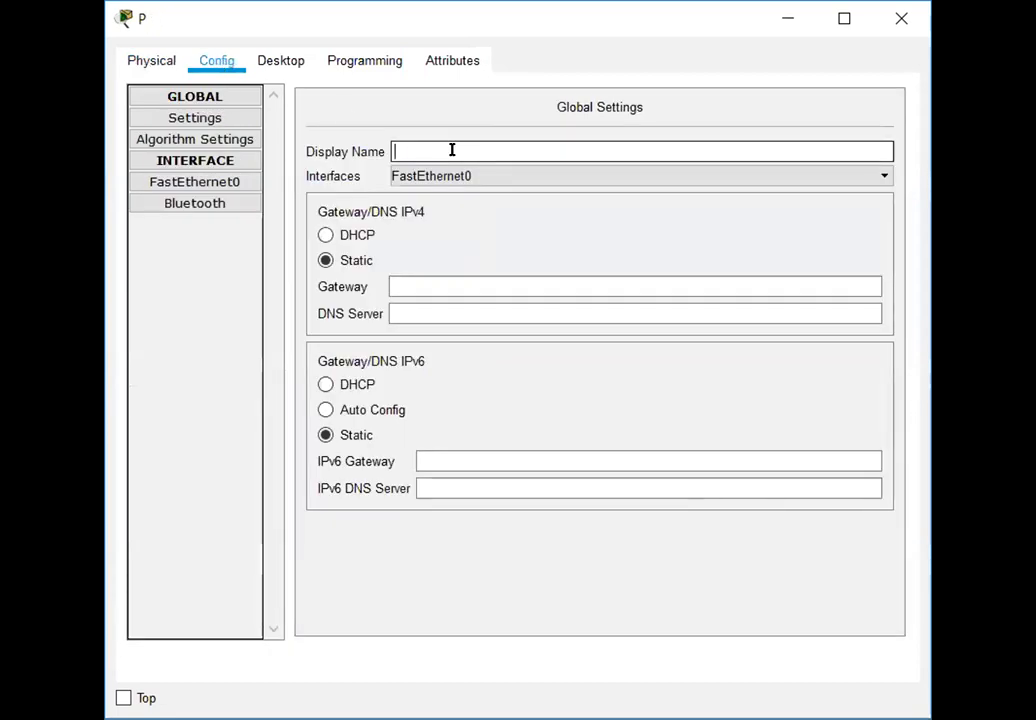
{"action": "type", "text": "cOM"}
{"action": "key", "text": "BackSpace"}
{"action": "key", "text": "BackSpace"}
{"action": "key", "text": "BackSpace"}
{"action": "type", "text": "Computer"}
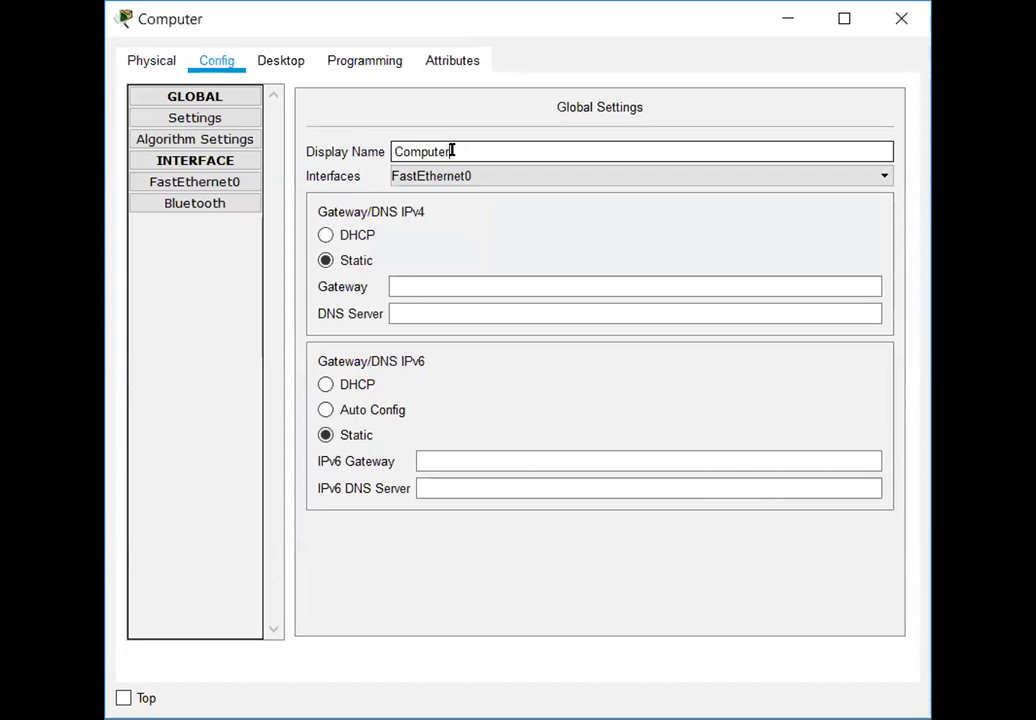
{"action": "type", "text": " B"}
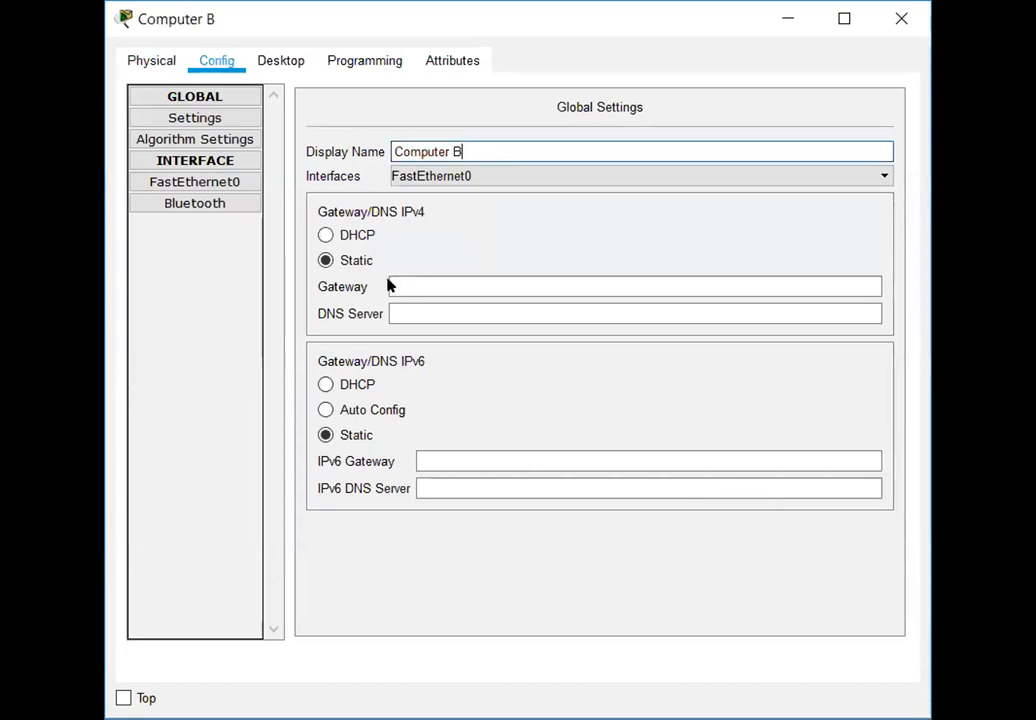
Step: Give Computer B's FastEthernet0 interface the static IP address 192.168.1.2 with the default subnet mask 255.255.255.0
{"action": "left_click", "coordinate": [240, 190]}
{"action": "left_click", "coordinate": [641, 256]}
{"action": "type", "text": "192.168.1.2"}
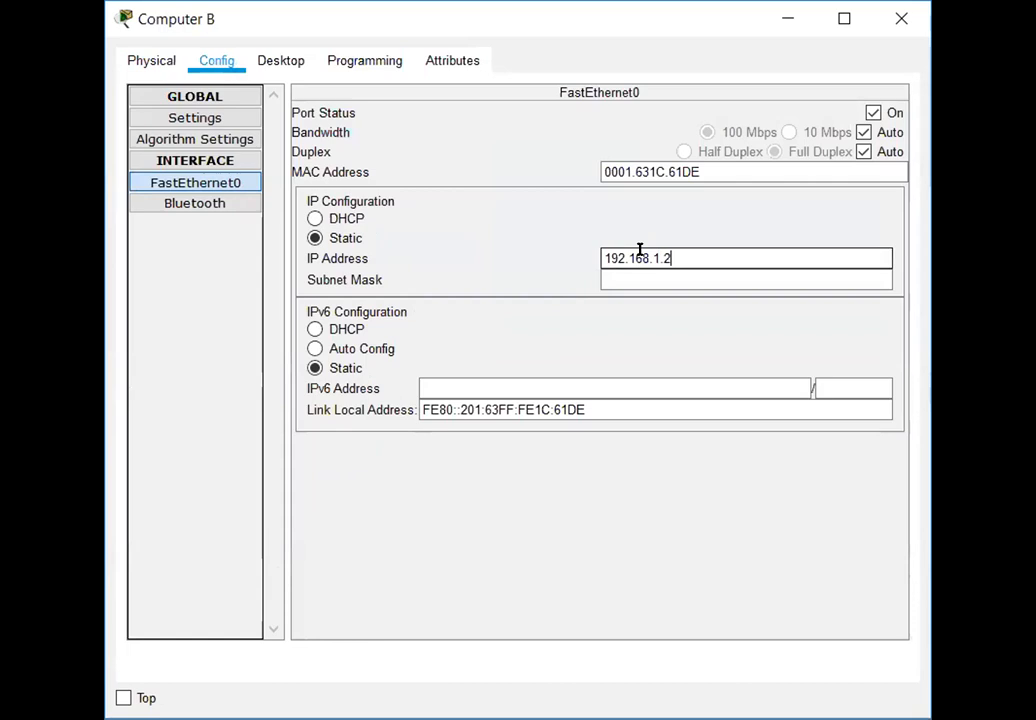
{"action": "key", "text": "Tab"}
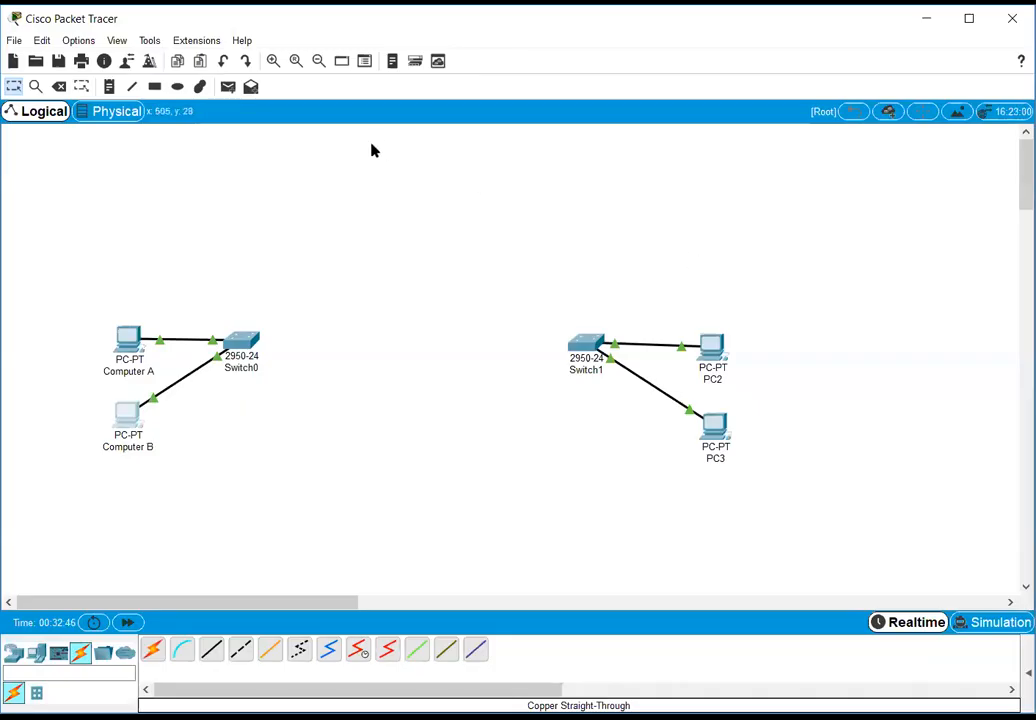
Step: Place a text note reading 192.168.1.1 just above Computer A in the workspace
{"action": "left_click", "coordinate": [109, 88]}
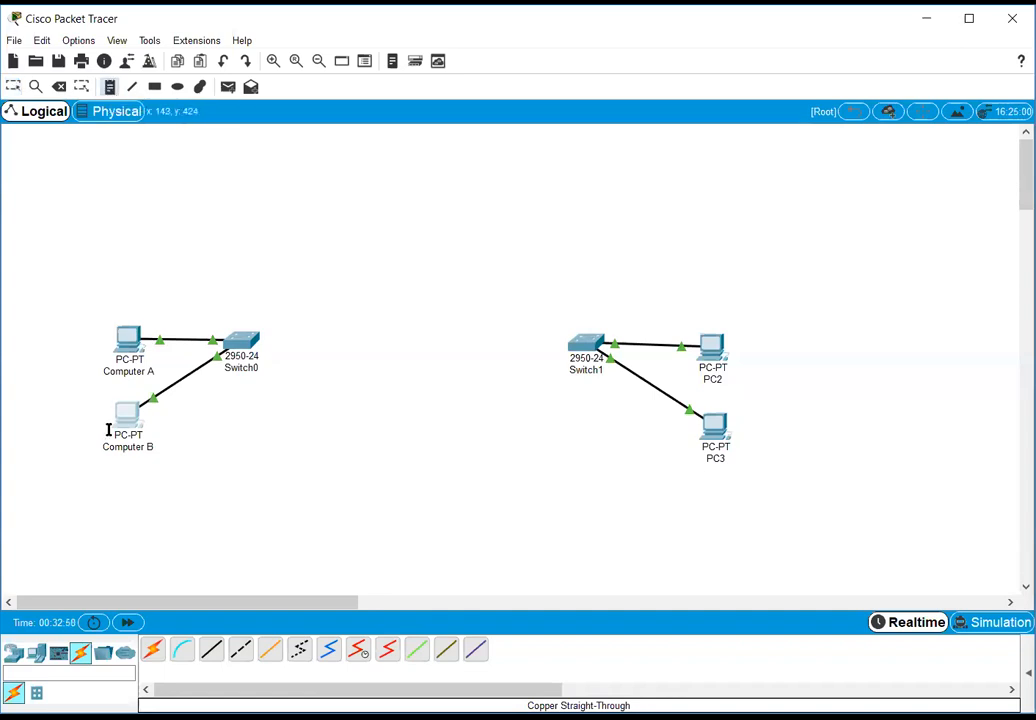
{"action": "left_click", "coordinate": [109, 311]}
{"action": "type", "text": "192.16"}
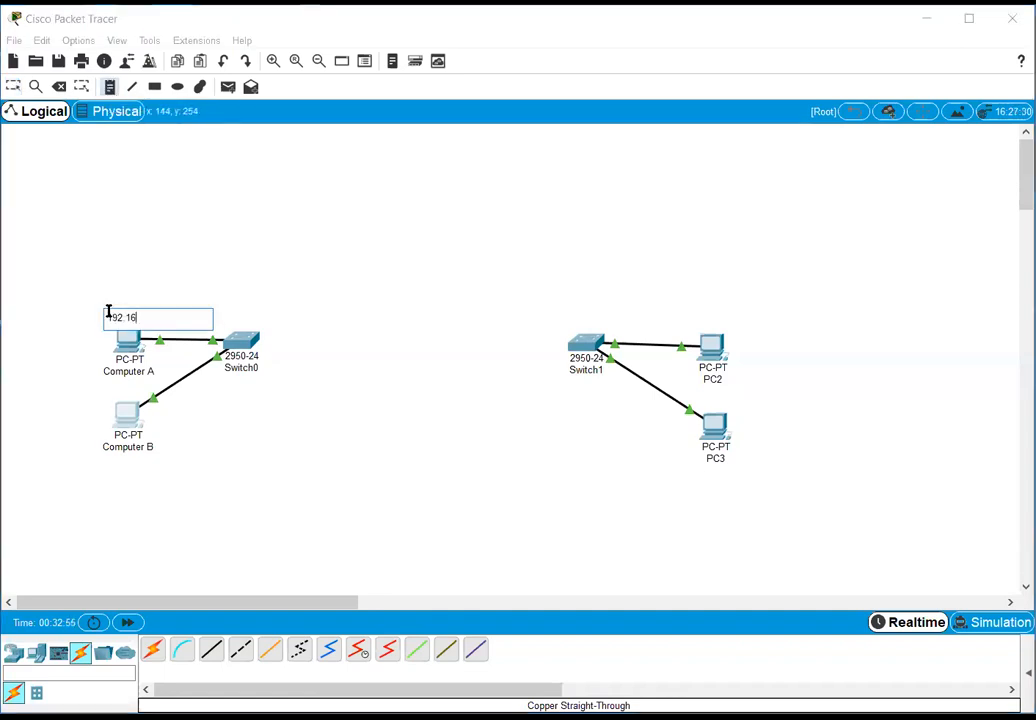
{"action": "type", "text": "8.1.1"}
{"action": "left_click", "coordinate": [107, 466]}
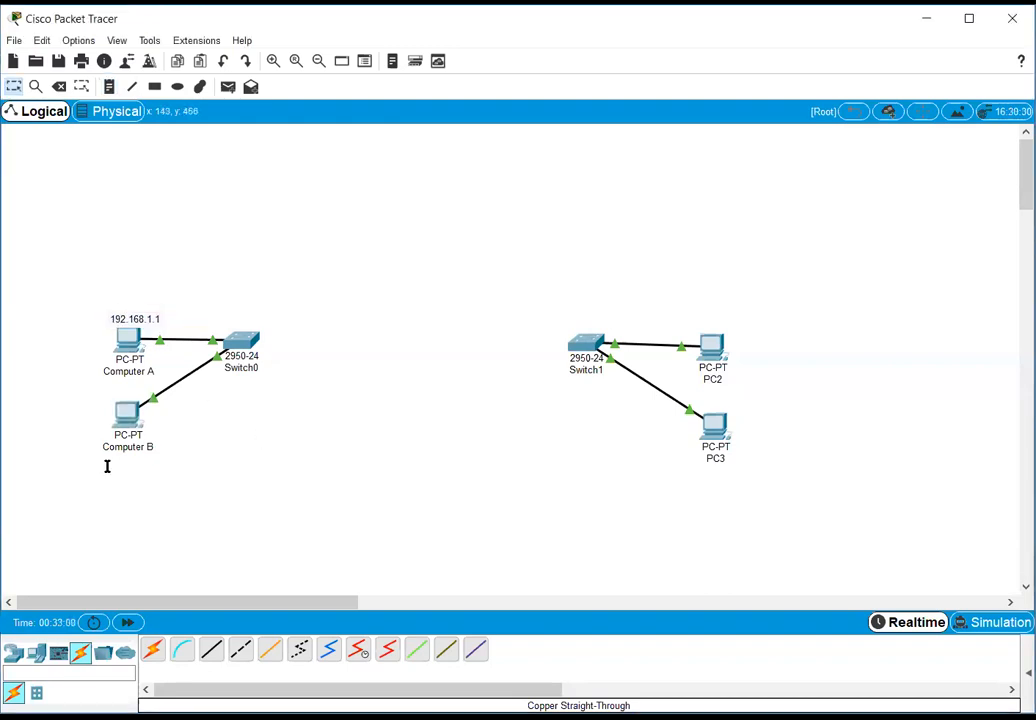
Step: Place a text note reading 192.168.1.2 just below Computer B in the workspace
{"action": "left_click", "coordinate": [110, 89]}
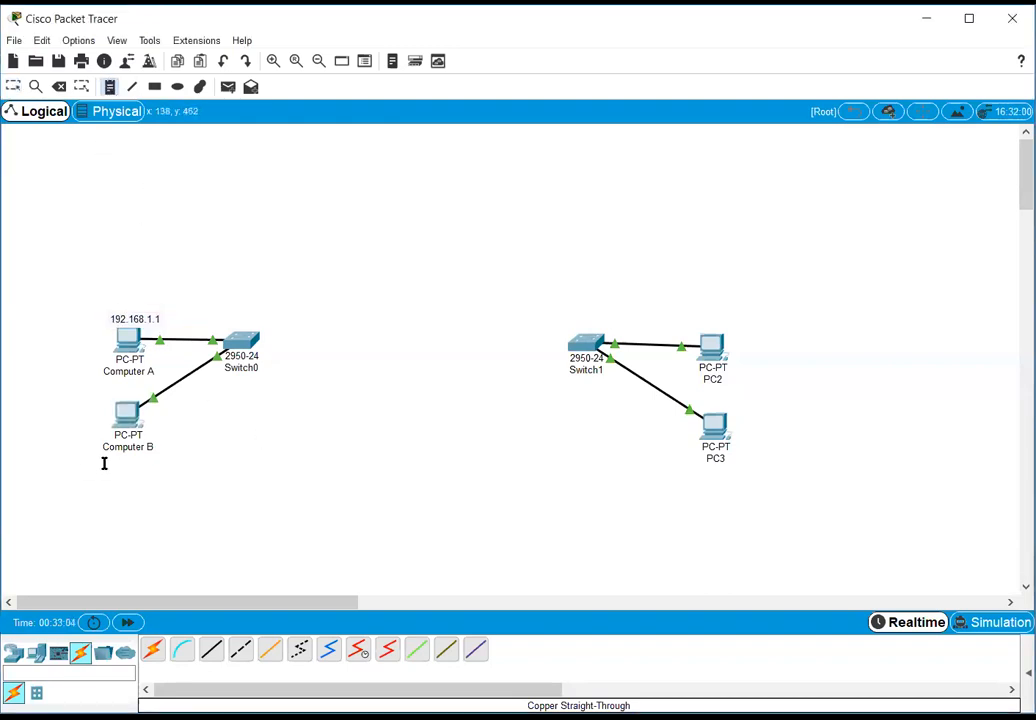
{"action": "left_click", "coordinate": [104, 464]}
{"action": "type", "text": "192.168.1.2"}
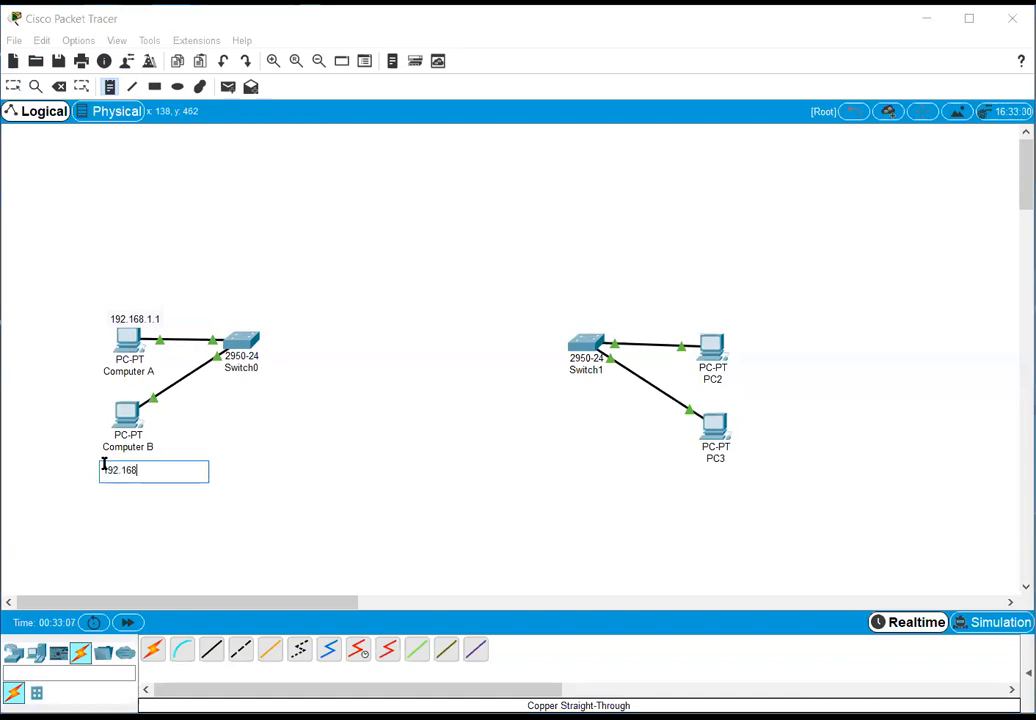
{"action": "left_click", "coordinate": [269, 457]}
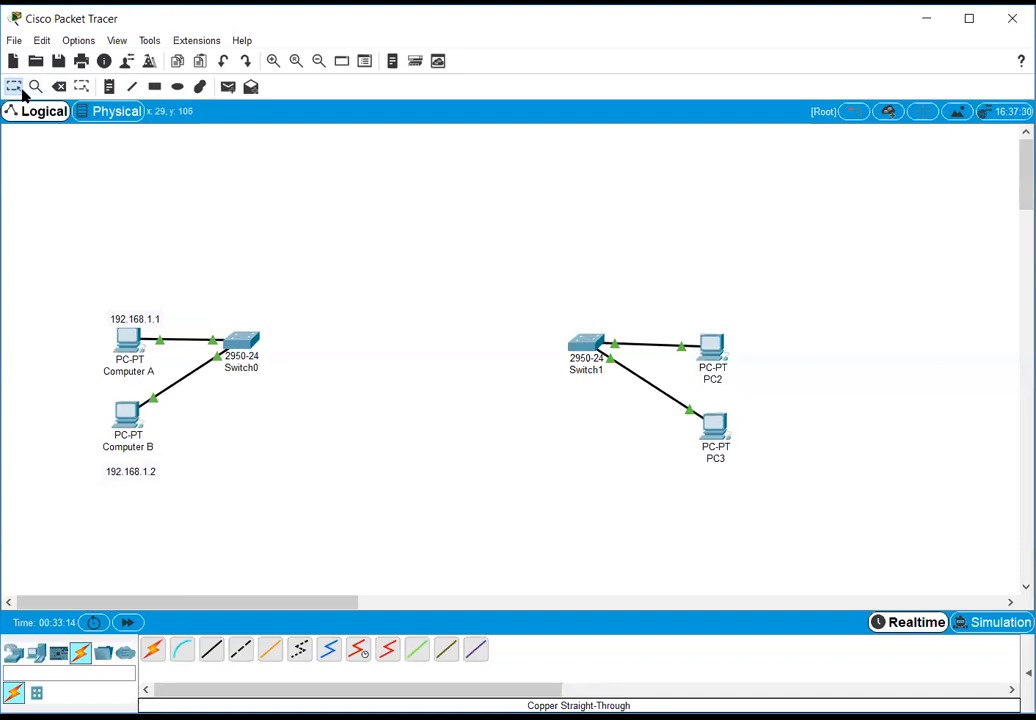
Step: Move the 192.168.1.2 note close beneath Computer B, and move Computer A up so it sits above its own address note
{"action": "left_click", "coordinate": [13, 88]}
{"action": "left_click_drag", "start_coordinate": [118, 470], "coordinate": [115, 475]}
{"action": "left_click_drag", "start_coordinate": [128, 349], "coordinate": [137, 284]}
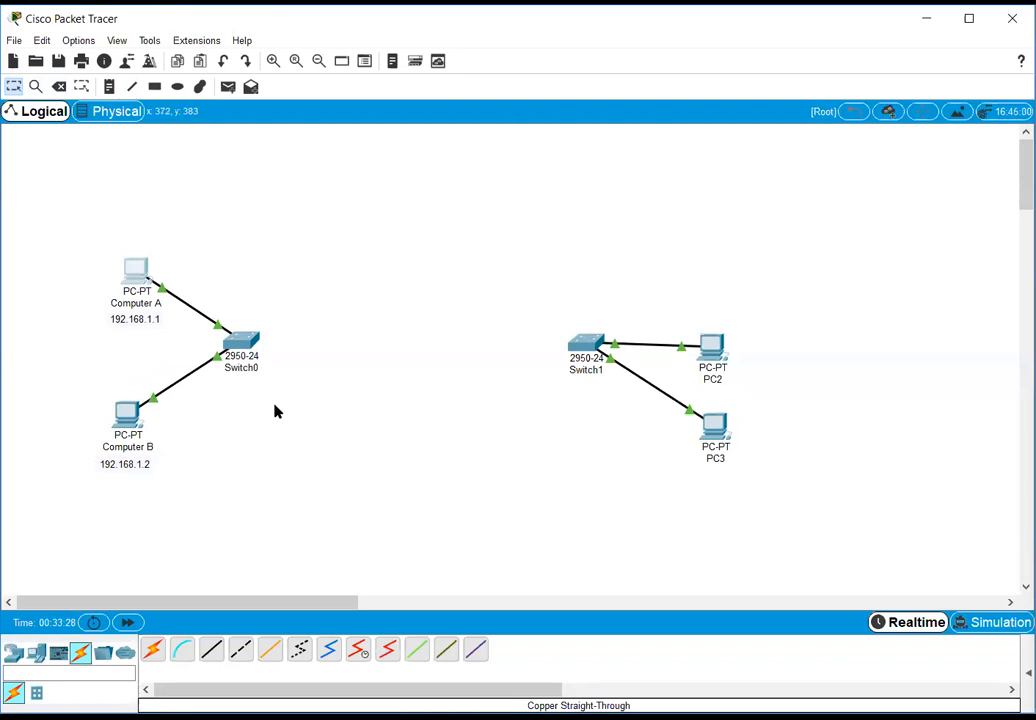
{"action": "left_click_drag", "start_coordinate": [139, 280], "coordinate": [139, 276]}
{"action": "left_click", "coordinate": [125, 466]}
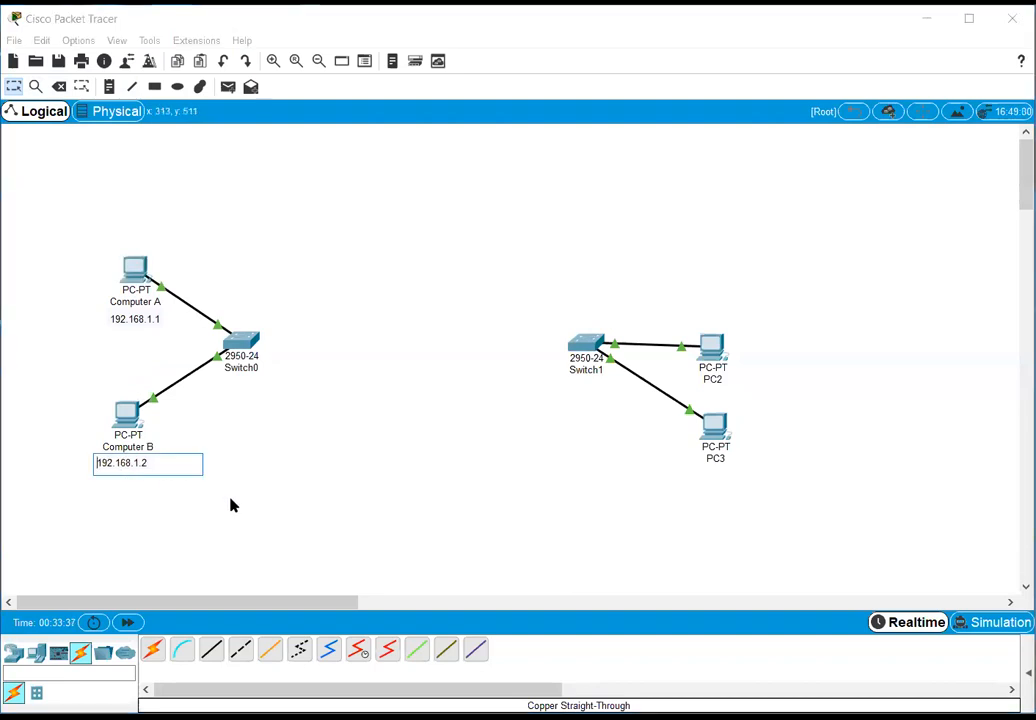
{"action": "left_click", "coordinate": [231, 505]}
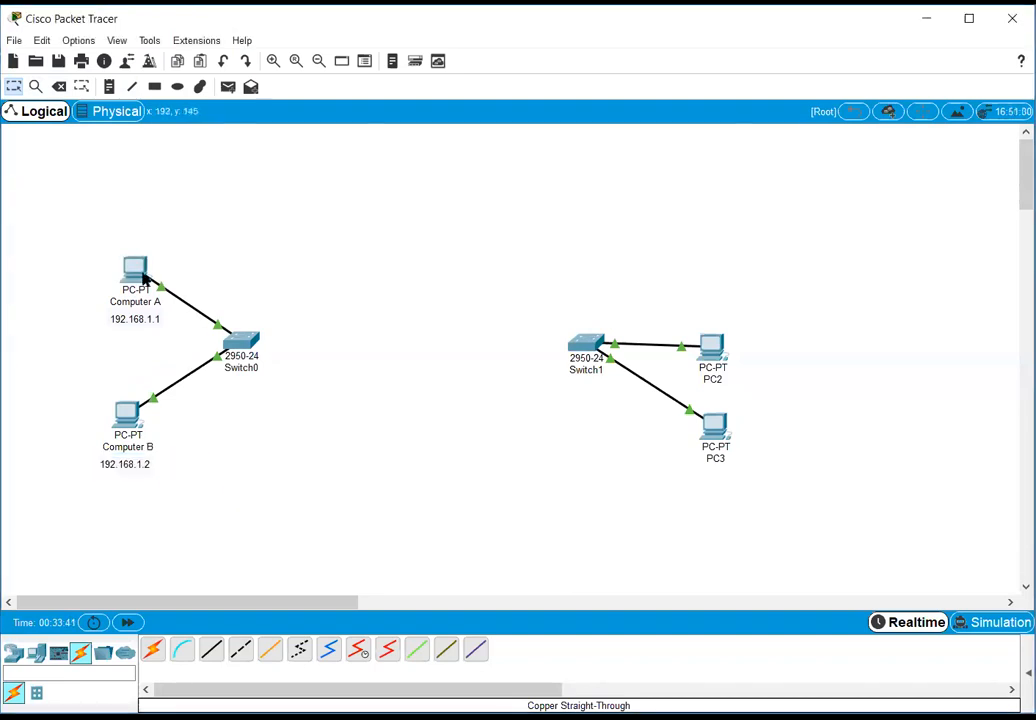
Step: Open Computer A's Command Prompt and ping Computer B at 192.168.1.2
{"action": "mouse_move", "coordinate": [143, 272]}
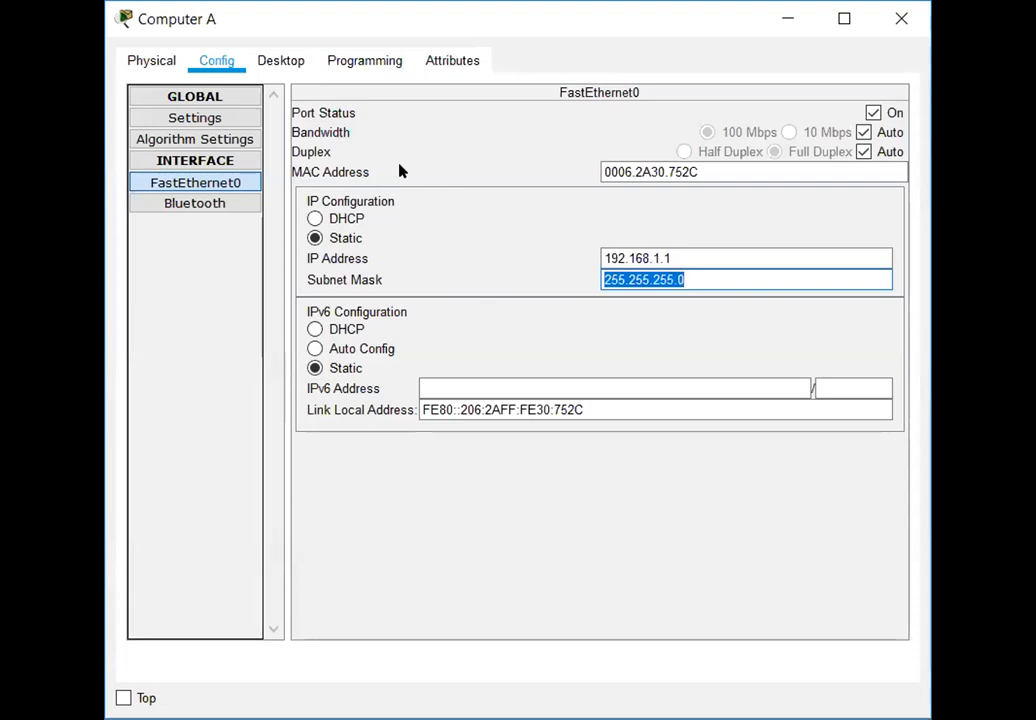
{"action": "left_click", "coordinate": [293, 60]}
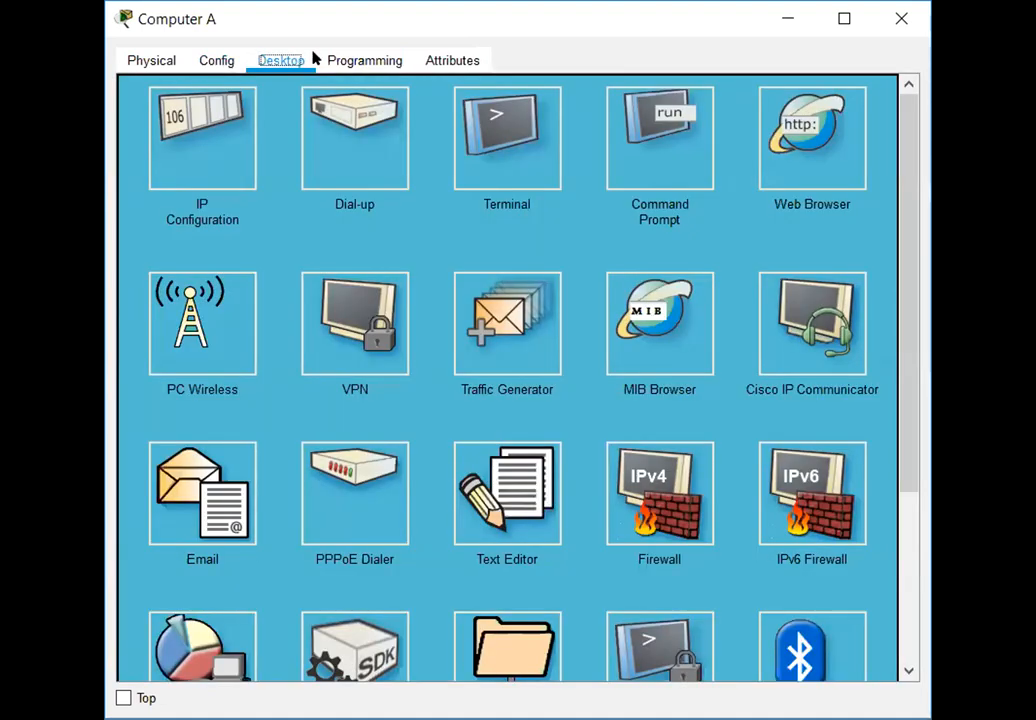
{"action": "left_click", "coordinate": [674, 171]}
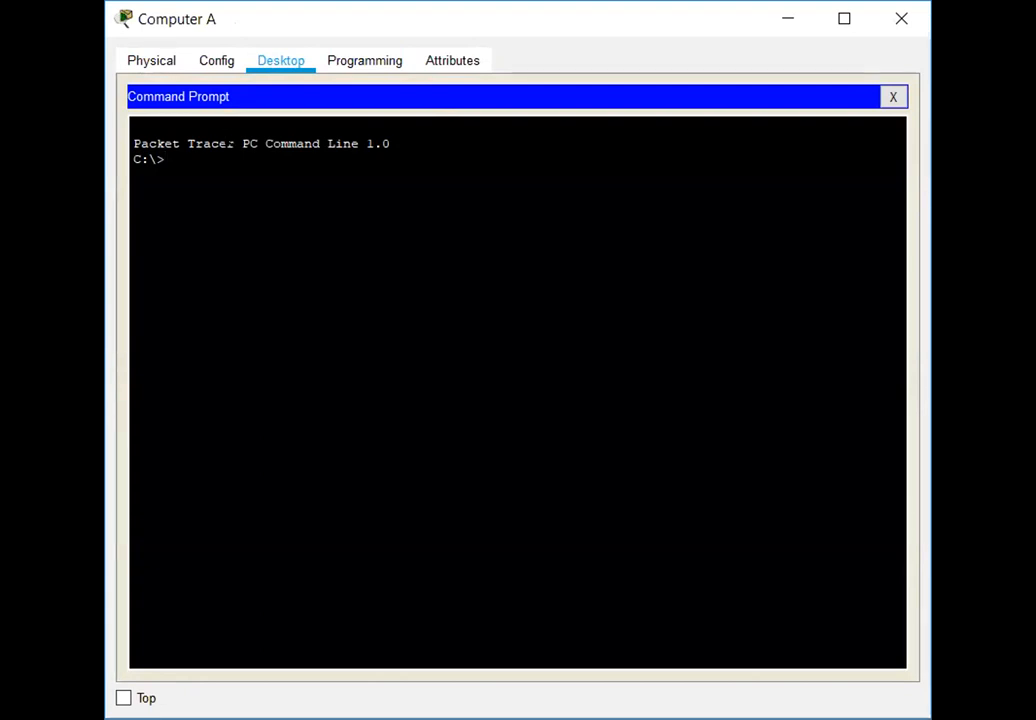
{"action": "type", "text": "ping 192.16"}
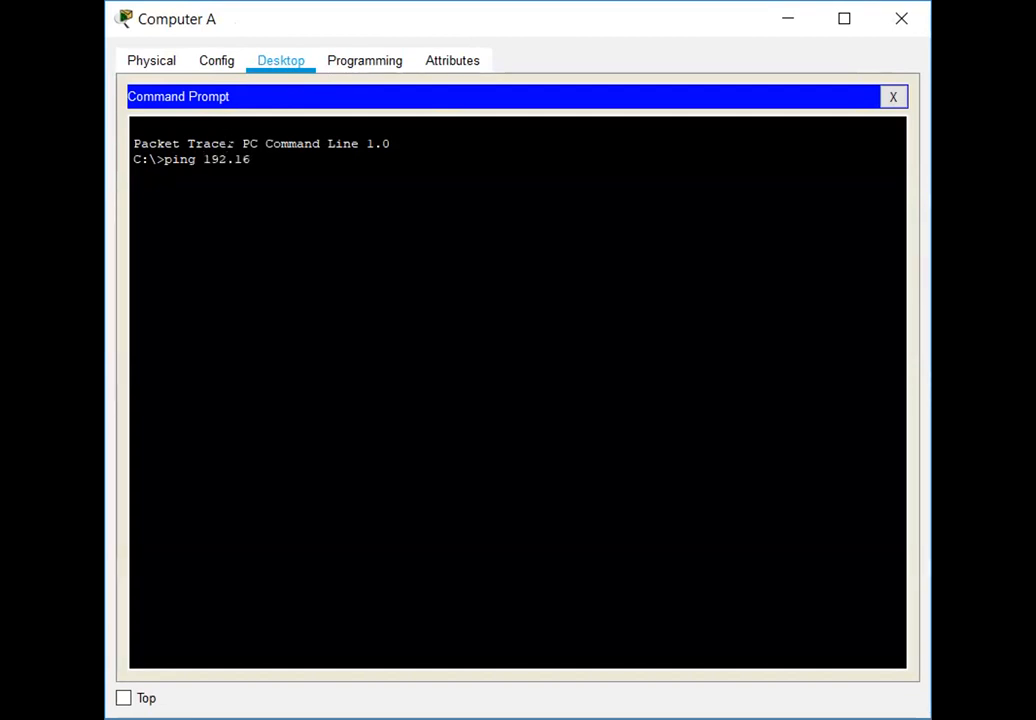
{"action": "type", "text": "8.1."}
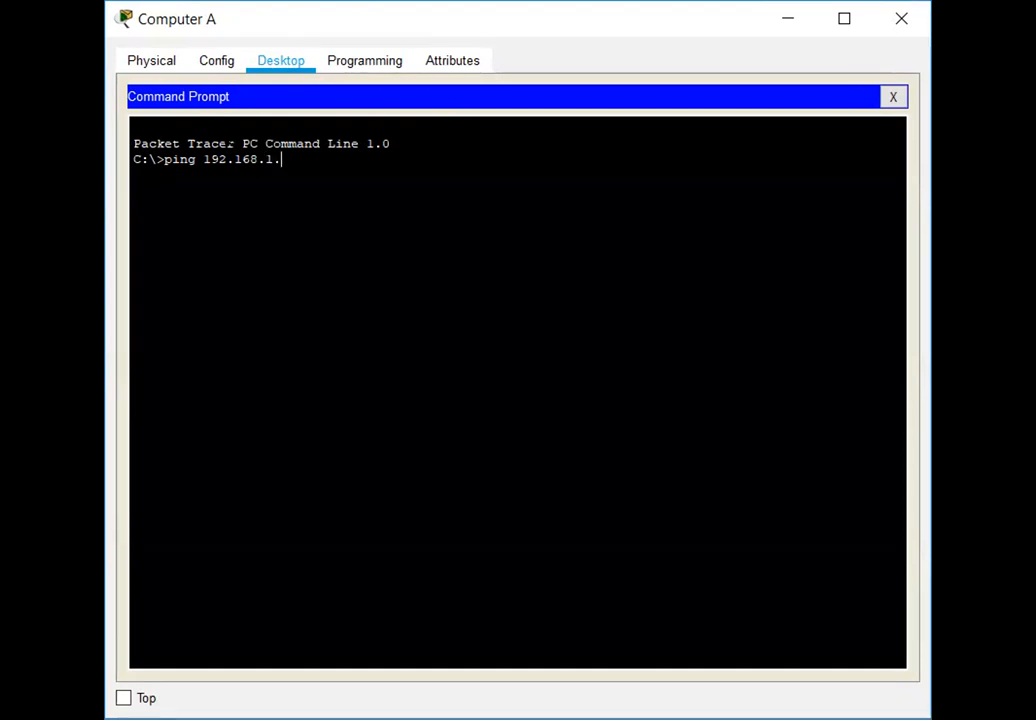
{"action": "type", "text": "2"}
{"action": "key", "text": "Return"}
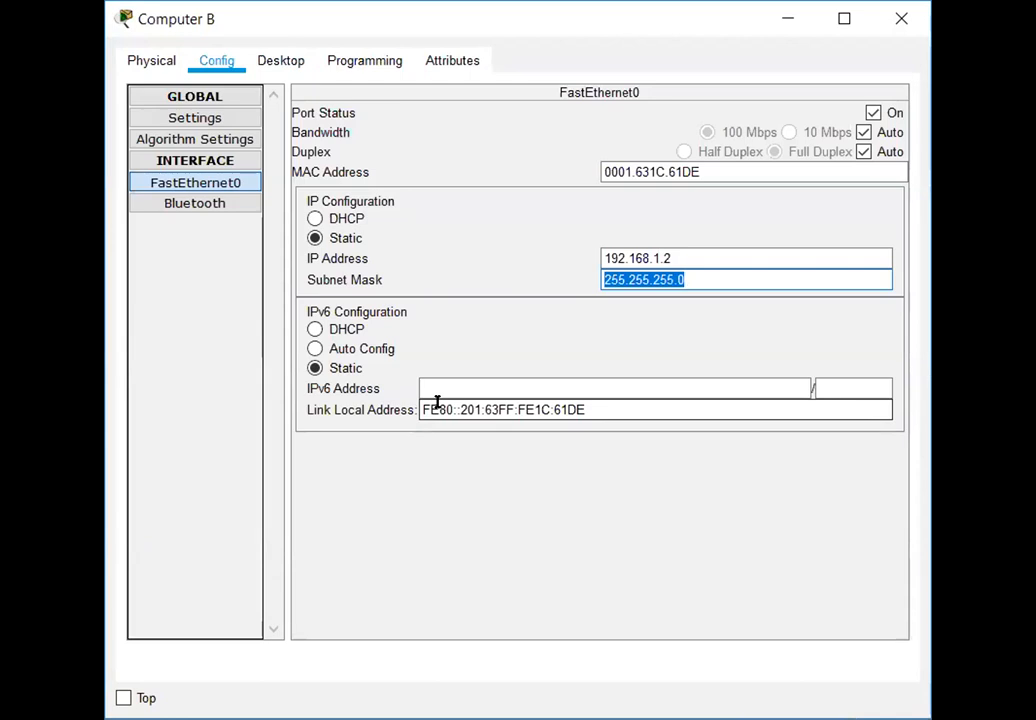
Step: Open Computer B's Command Prompt and ping Computer A at 192.168.1.1
{"action": "left_click", "coordinate": [268, 63]}
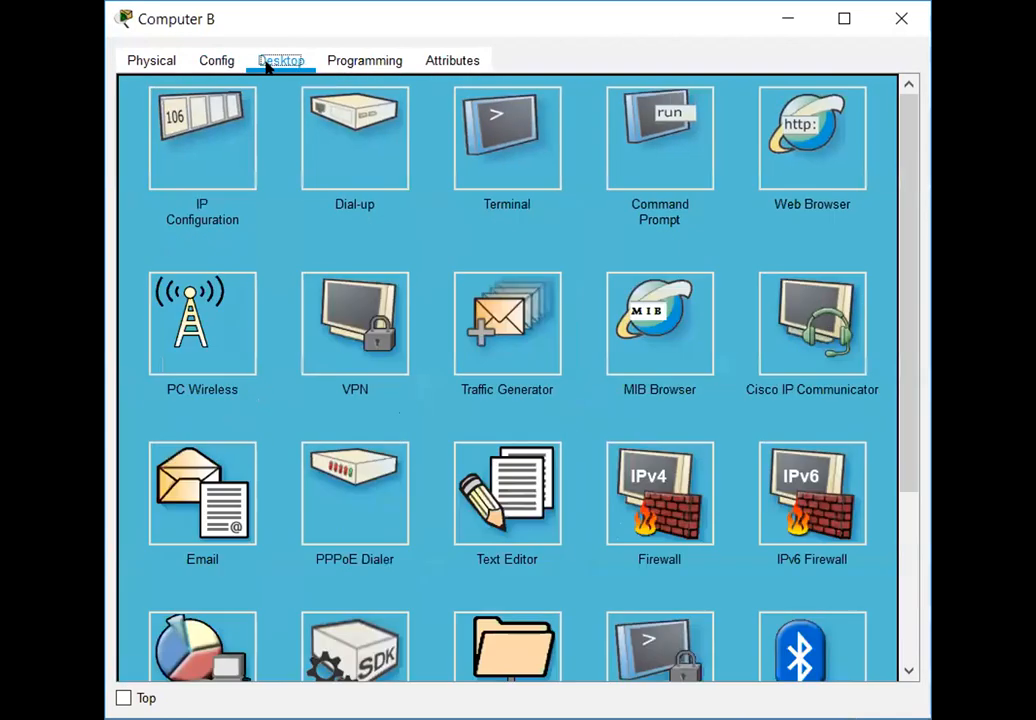
{"action": "left_click", "coordinate": [641, 174]}
{"action": "type", "text": "ping 192.168.1."}
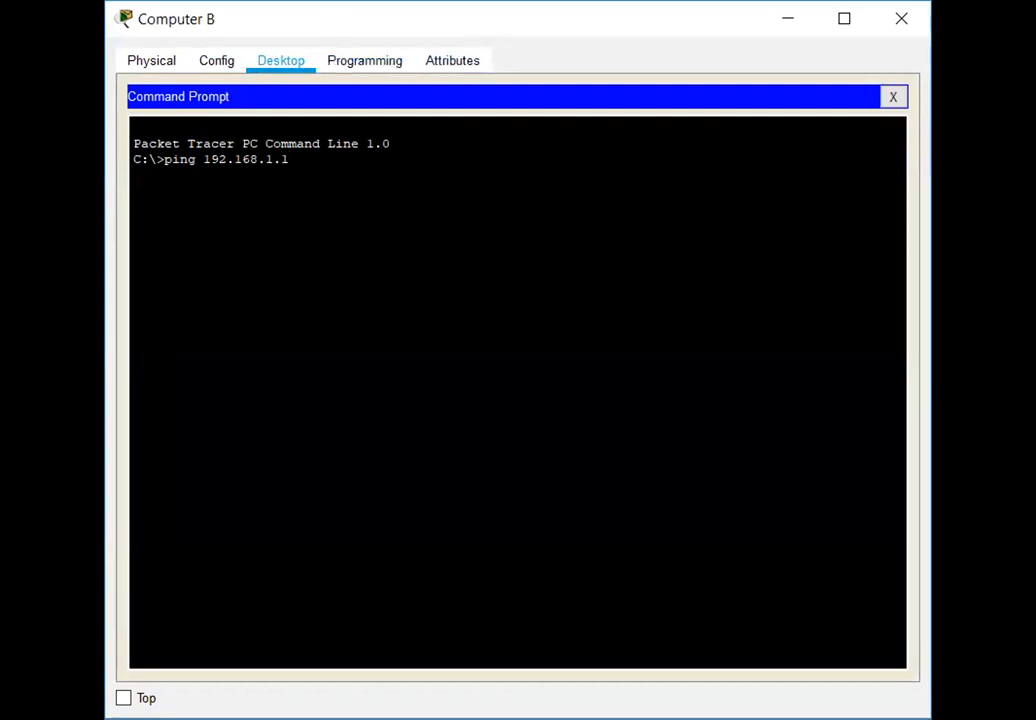
{"action": "type", "text": "1"}
{"action": "key", "text": "Return"}
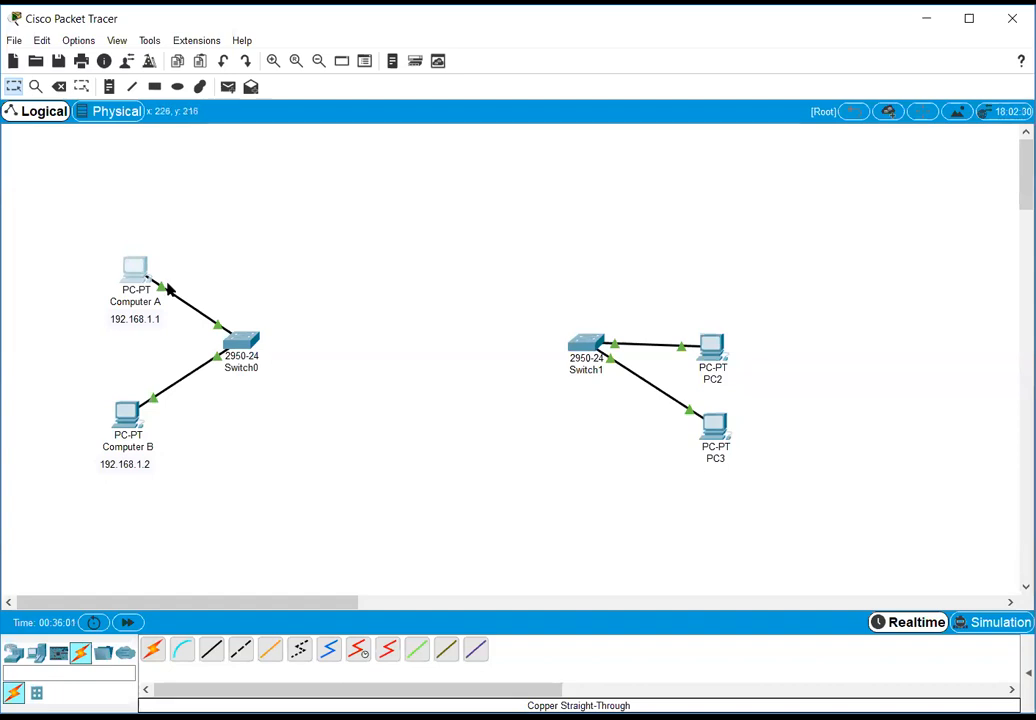
Step: Add a text note reading Network A above Computer A
{"action": "left_click", "coordinate": [109, 86]}
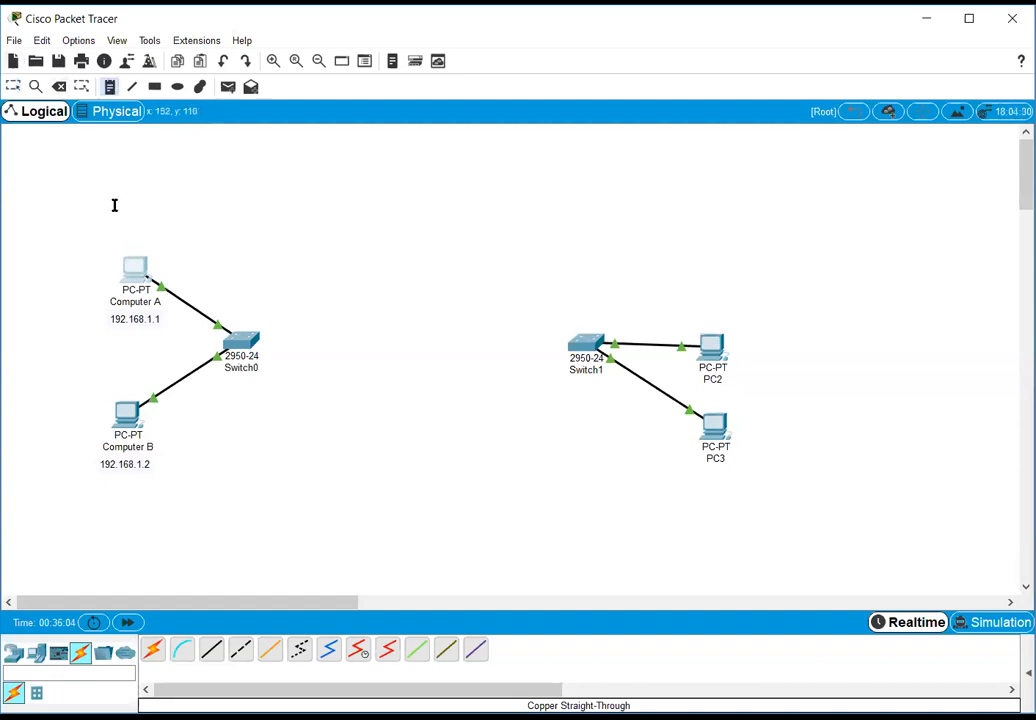
{"action": "left_click", "coordinate": [114, 205]}
{"action": "type", "text": "Ne"}
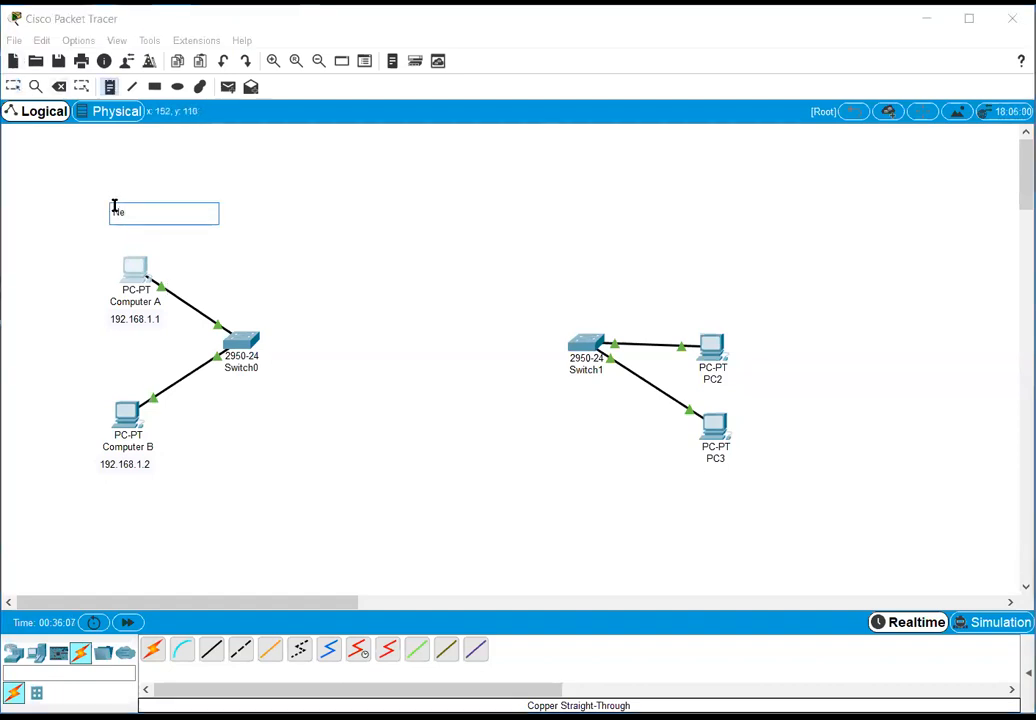
{"action": "type", "text": "twor"}
{"action": "type", "text": "A"}
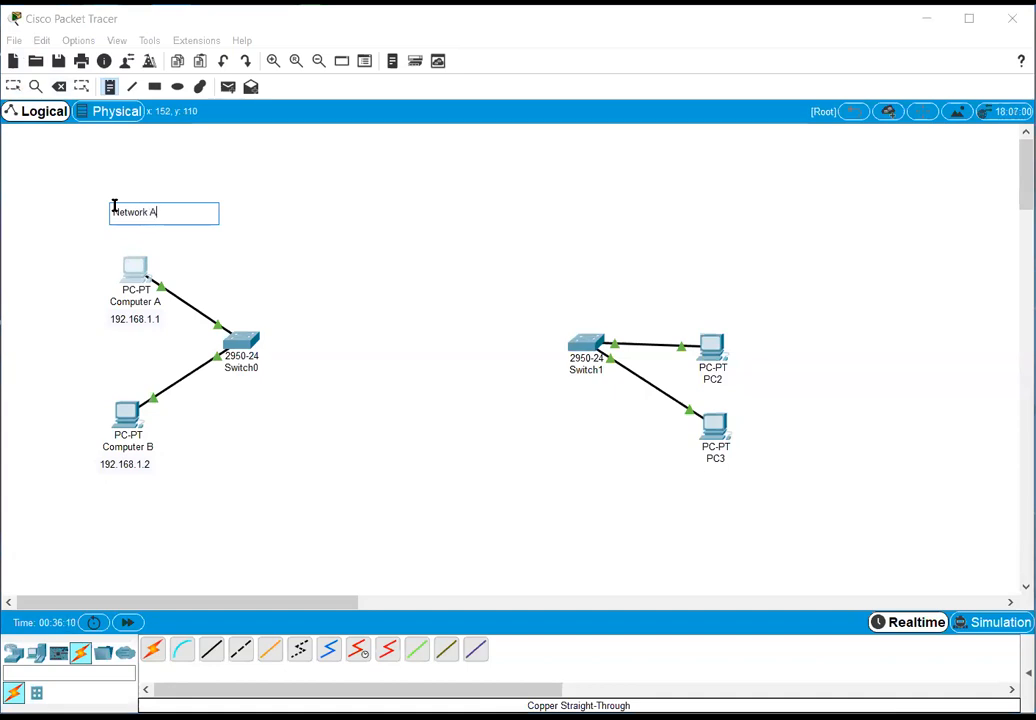
{"action": "left_click", "coordinate": [59, 257]}
Step: Add a text note reading Network B above Switch1
{"action": "left_click", "coordinate": [110, 89]}
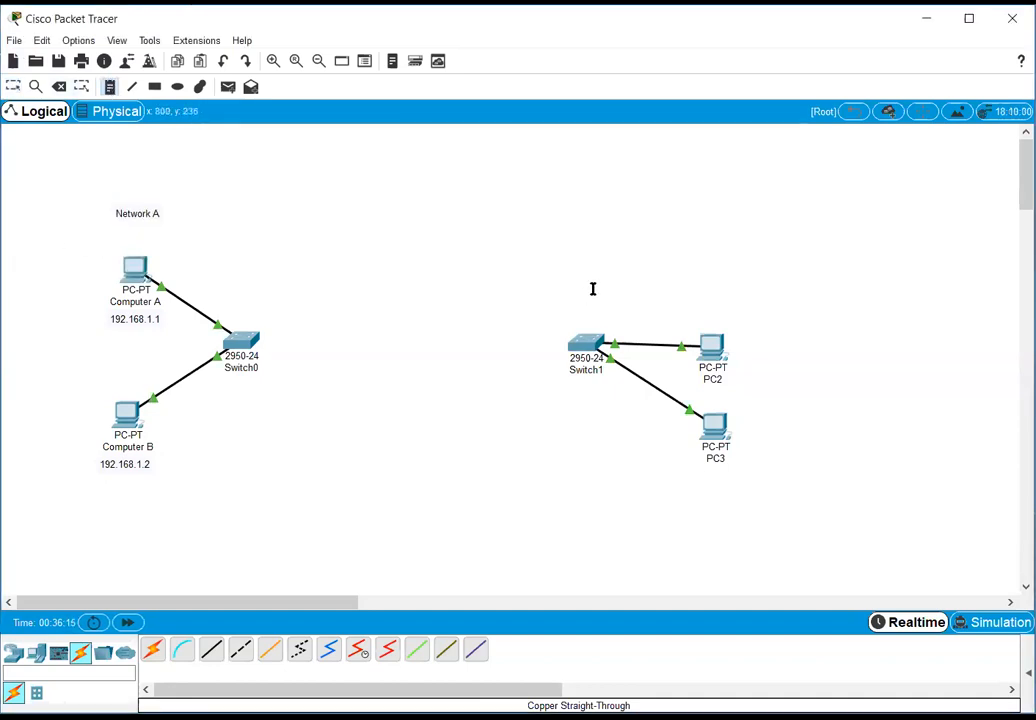
{"action": "left_click", "coordinate": [569, 222]}
{"action": "type", "text": "Network"}
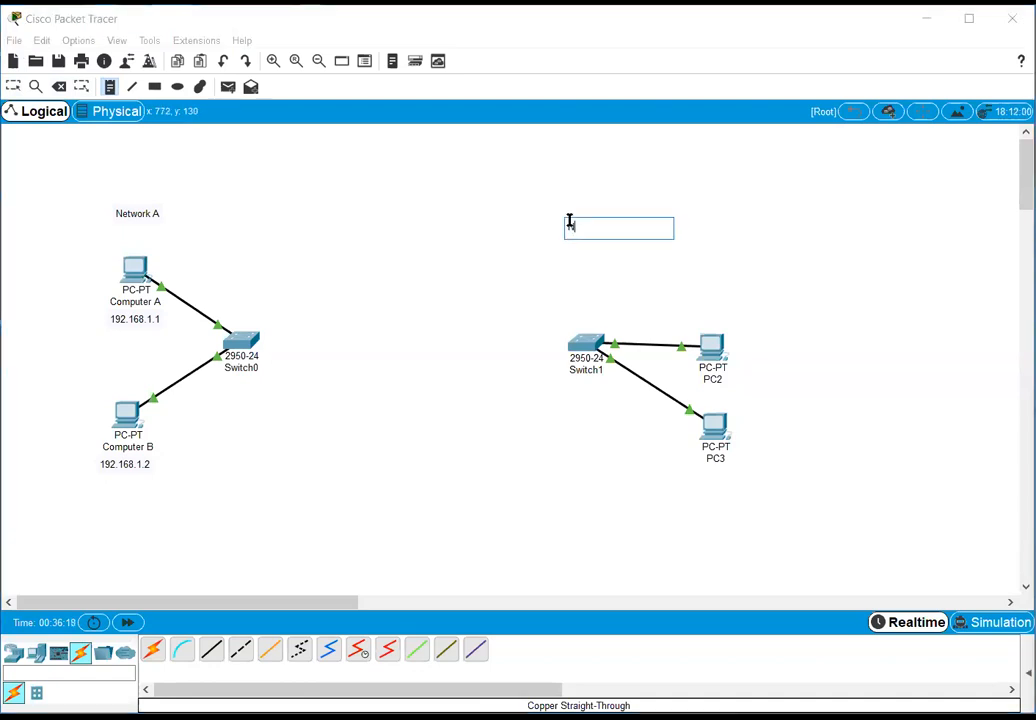
{"action": "type", "text": " B"}
{"action": "key", "text": "Escape"}
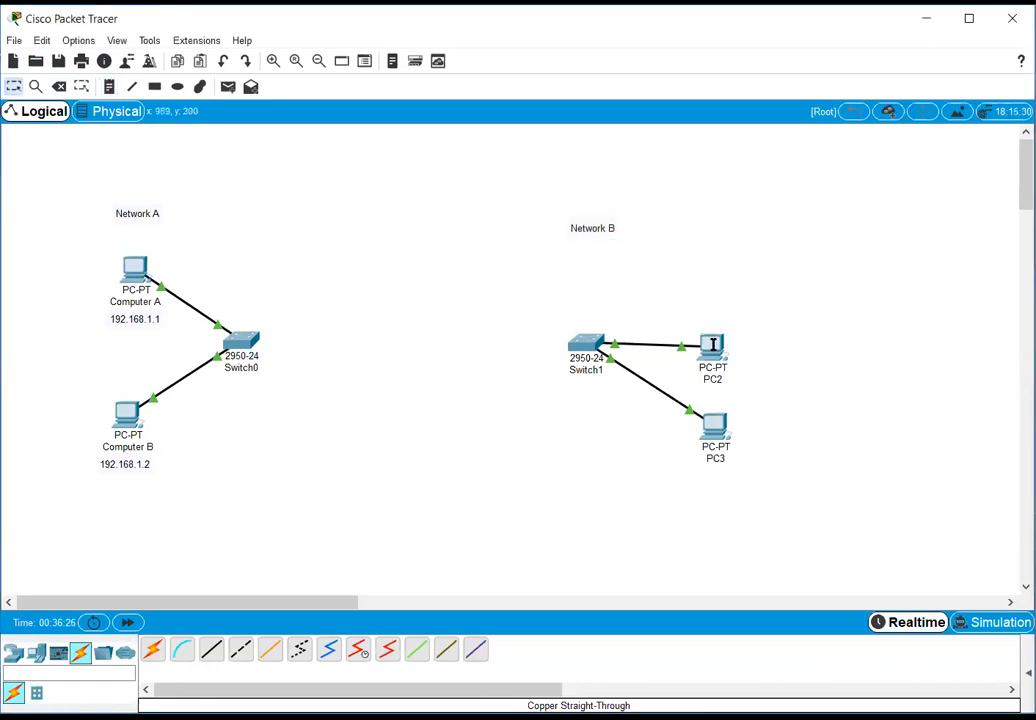
Step: Rearrange Network B so PC2 sits above Switch1's level and PC3 sits directly below PC2
{"action": "left_click_drag", "start_coordinate": [712, 344], "coordinate": [702, 288]}
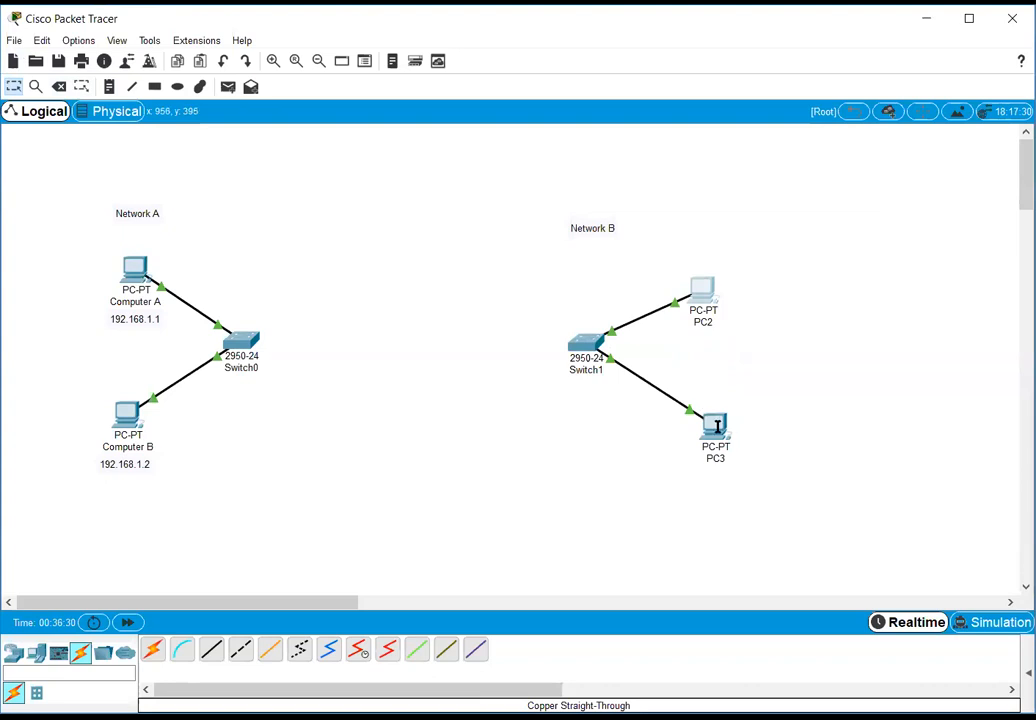
{"action": "left_click_drag", "start_coordinate": [720, 428], "coordinate": [710, 424]}
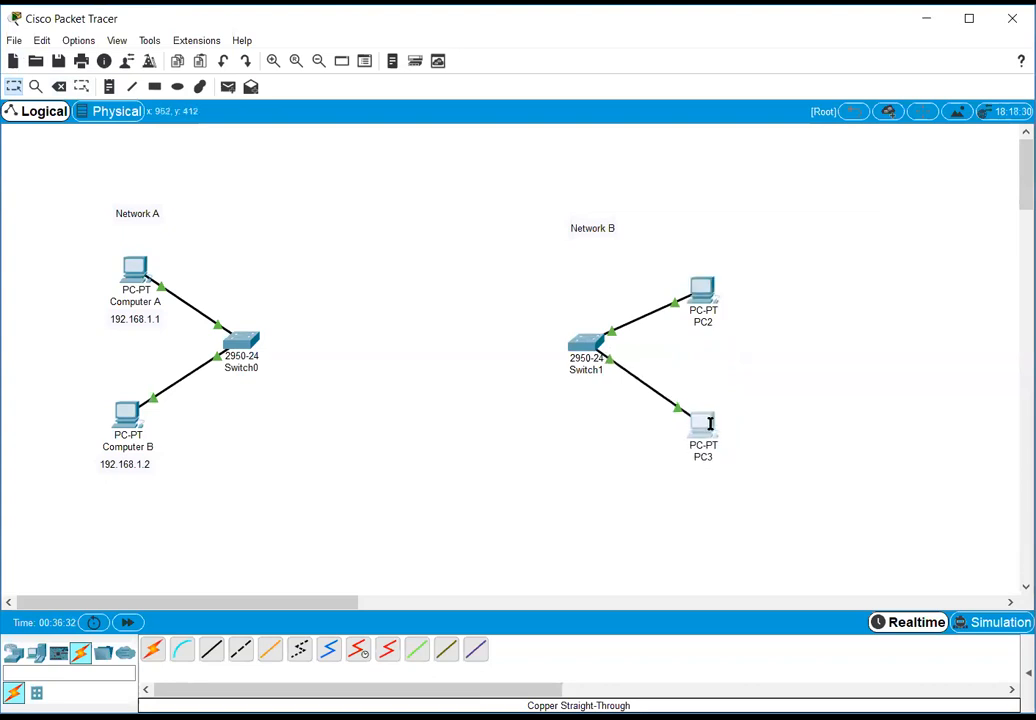
Step: Change the display name of PC2 to Computer C
{"action": "left_click", "coordinate": [703, 297]}
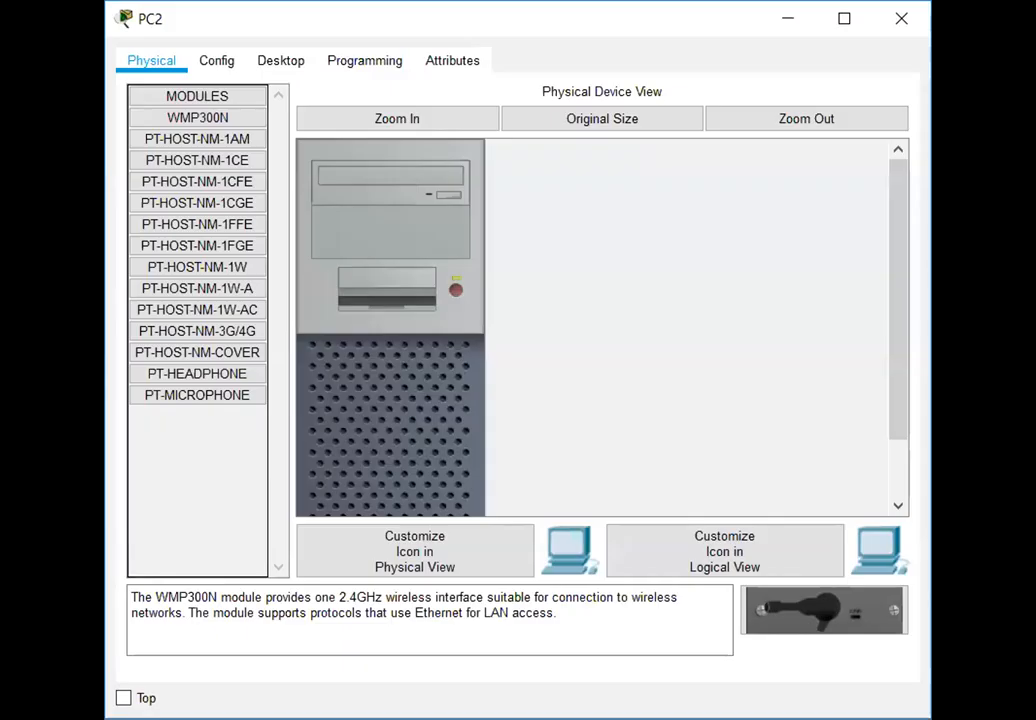
{"action": "left_click", "coordinate": [218, 62]}
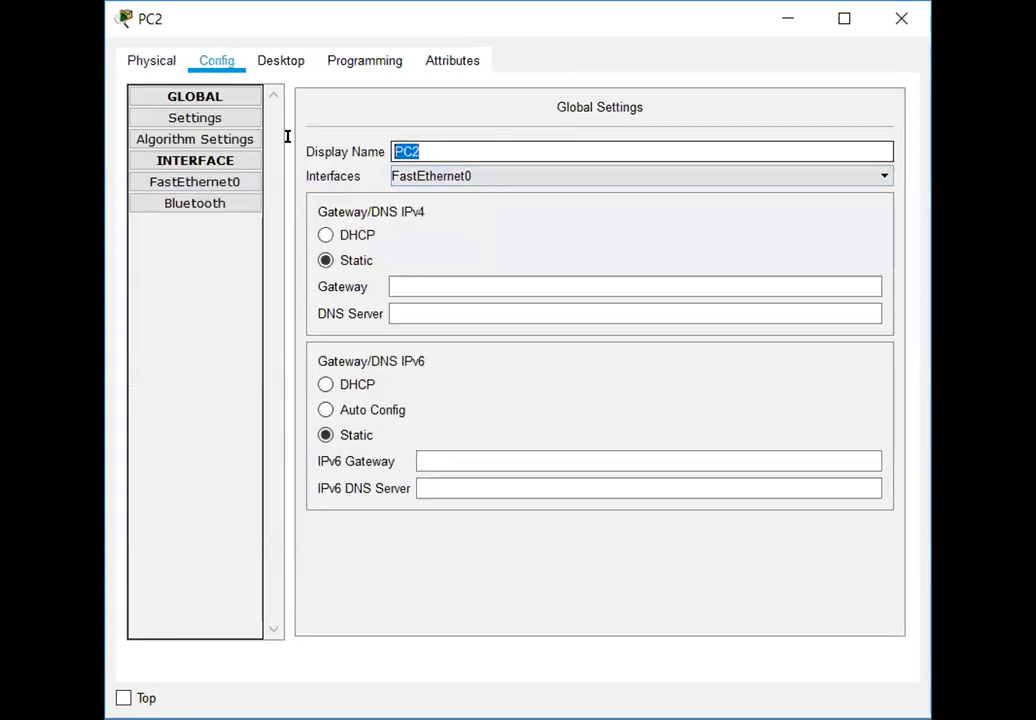
{"action": "type", "text": "cOMP"}
{"action": "key", "text": "BackSpace"}
{"action": "key", "text": "BackSpace"}
{"action": "key", "text": "BackSpace"}
{"action": "key", "text": "BackSpace"}
{"action": "type", "text": "Com"}
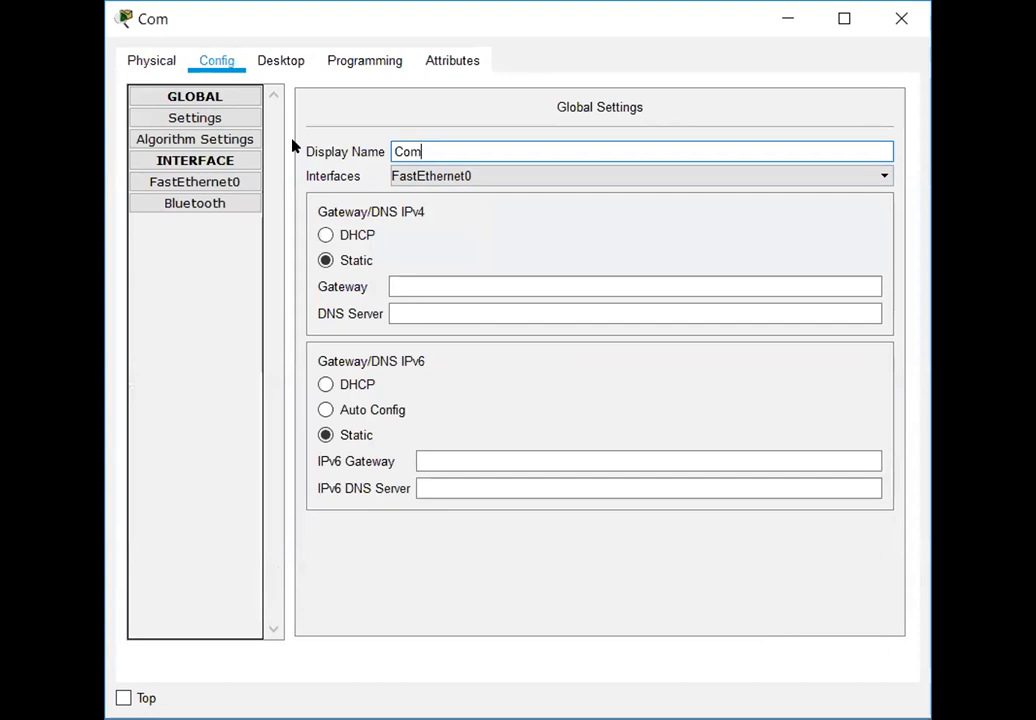
{"action": "type", "text": "puter C"}
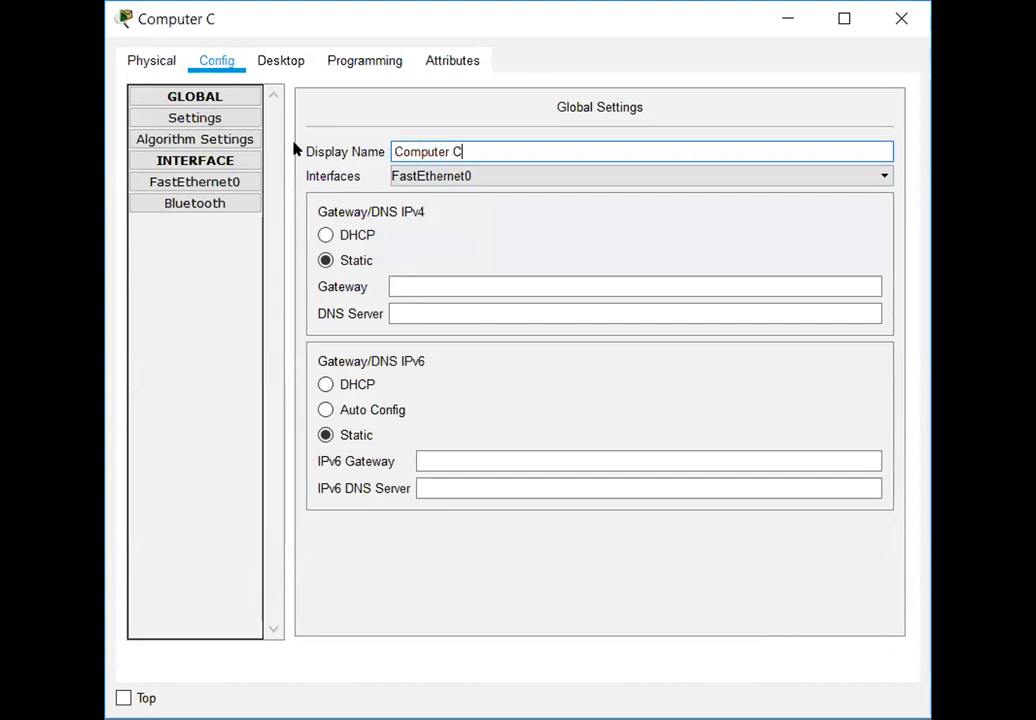
Step: Assign the static IP address 10.10.10.1 to Computer C's FastEthernet0 interface and accept the default subnet mask
{"action": "left_click", "coordinate": [229, 180]}
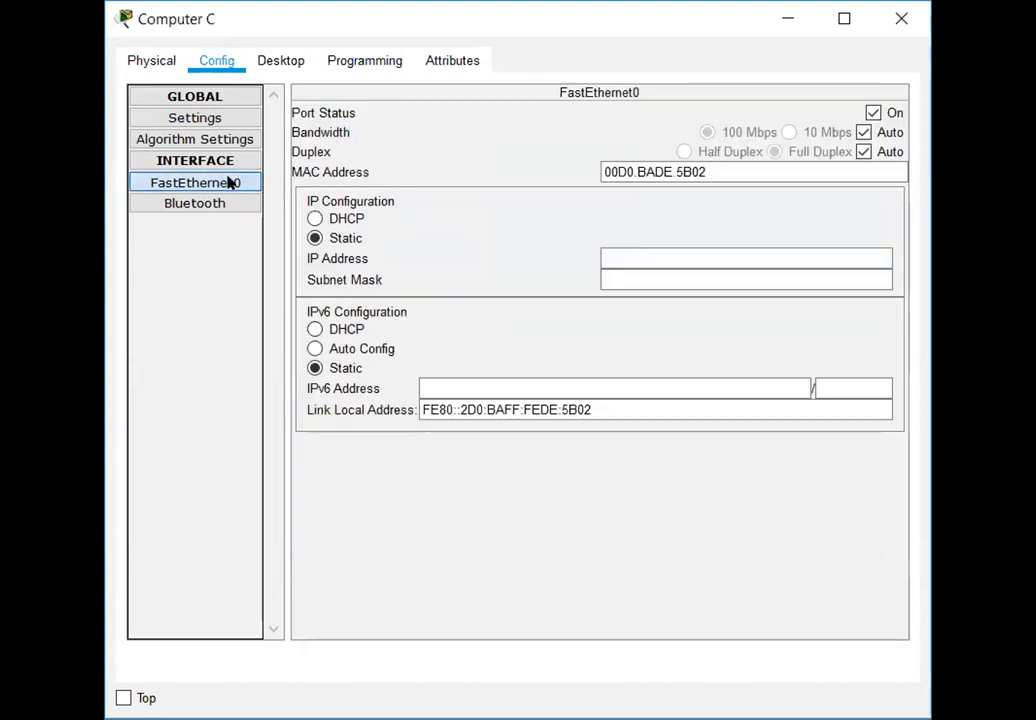
{"action": "left_click", "coordinate": [623, 252]}
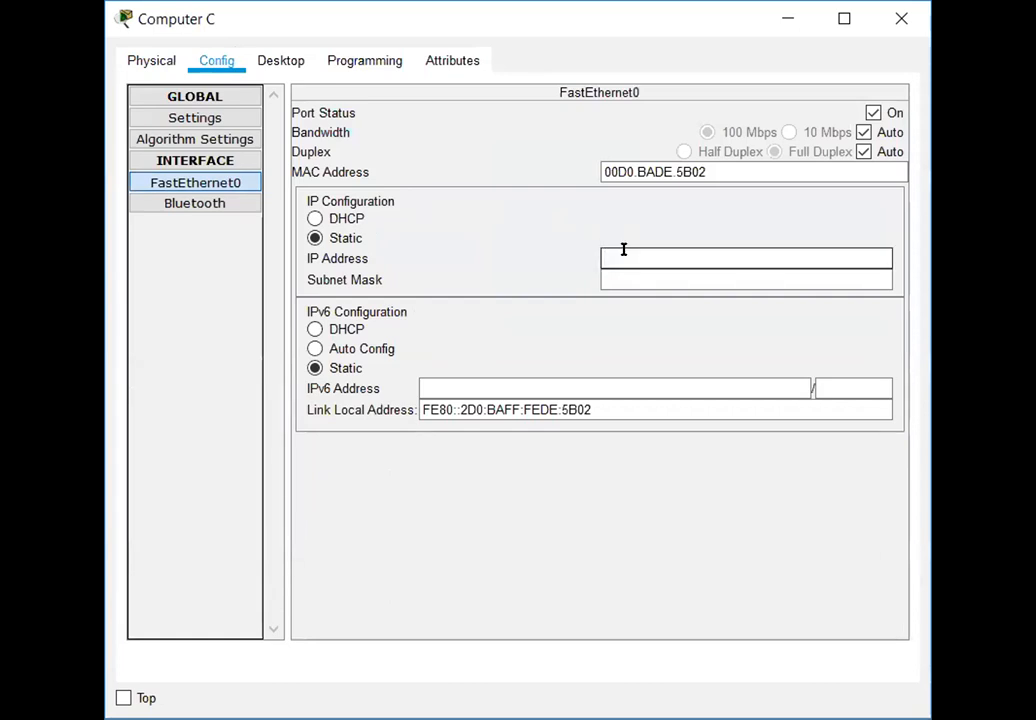
{"action": "type", "text": "10.10.10."}
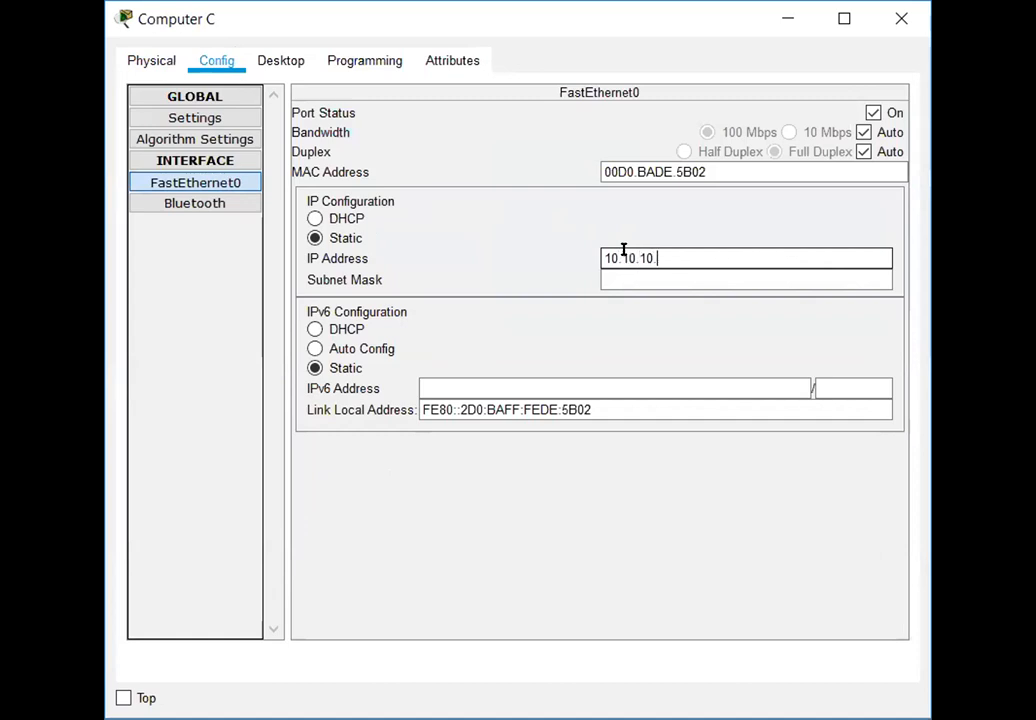
{"action": "type", "text": "1"}
{"action": "key", "text": "Tab"}
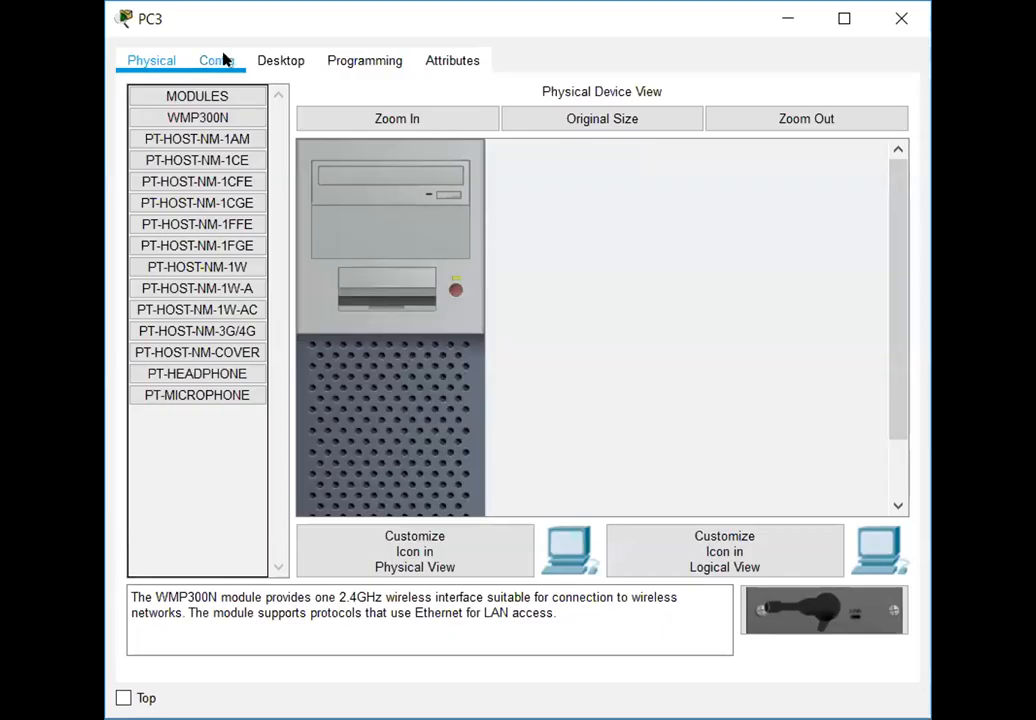
Step: Change the display name of PC3 to Computer D
{"action": "left_click", "coordinate": [220, 60]}
{"action": "left_click_drag", "start_coordinate": [447, 151], "coordinate": [342, 152]}
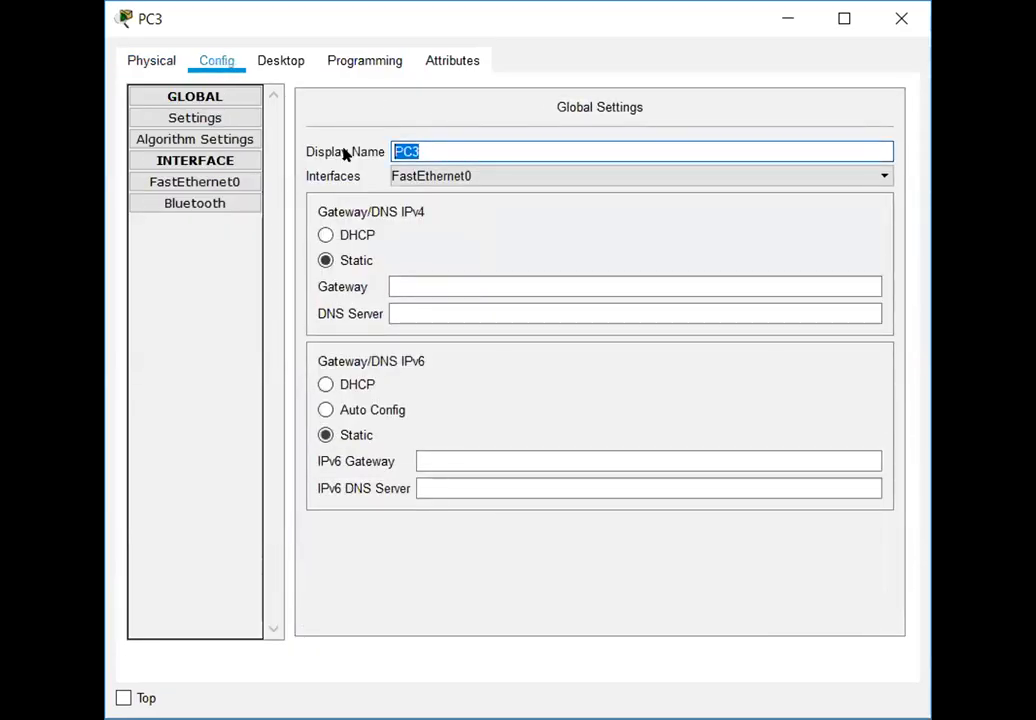
{"action": "type", "text": "c"}
{"action": "key", "text": "BackSpace"}
{"action": "type", "text": "Co"}
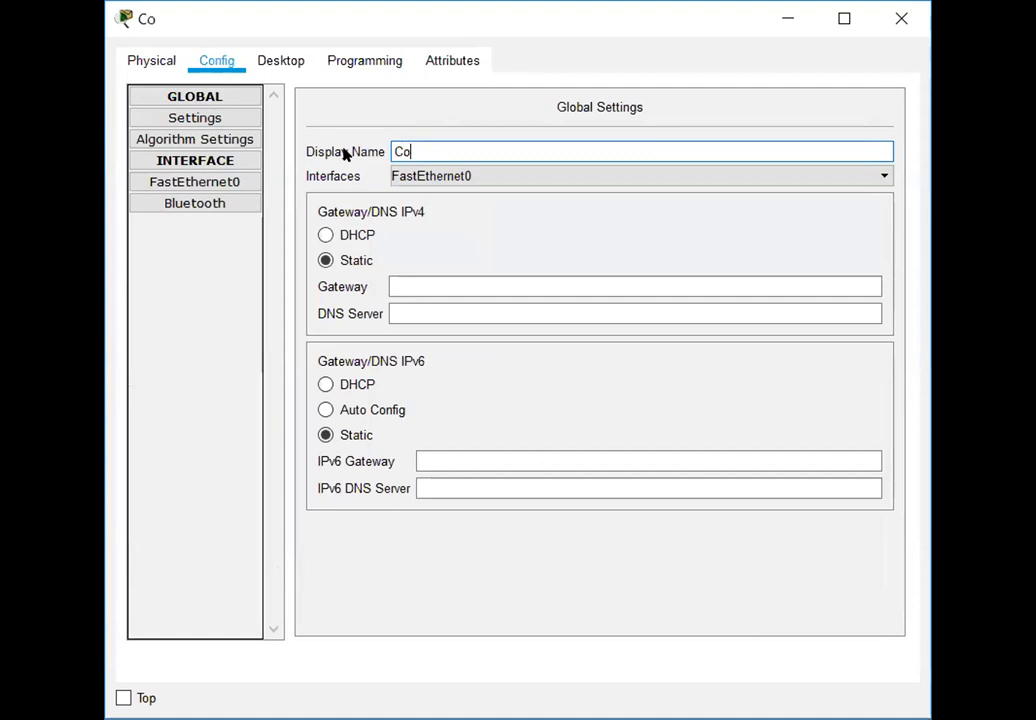
{"action": "type", "text": "mputer D"}
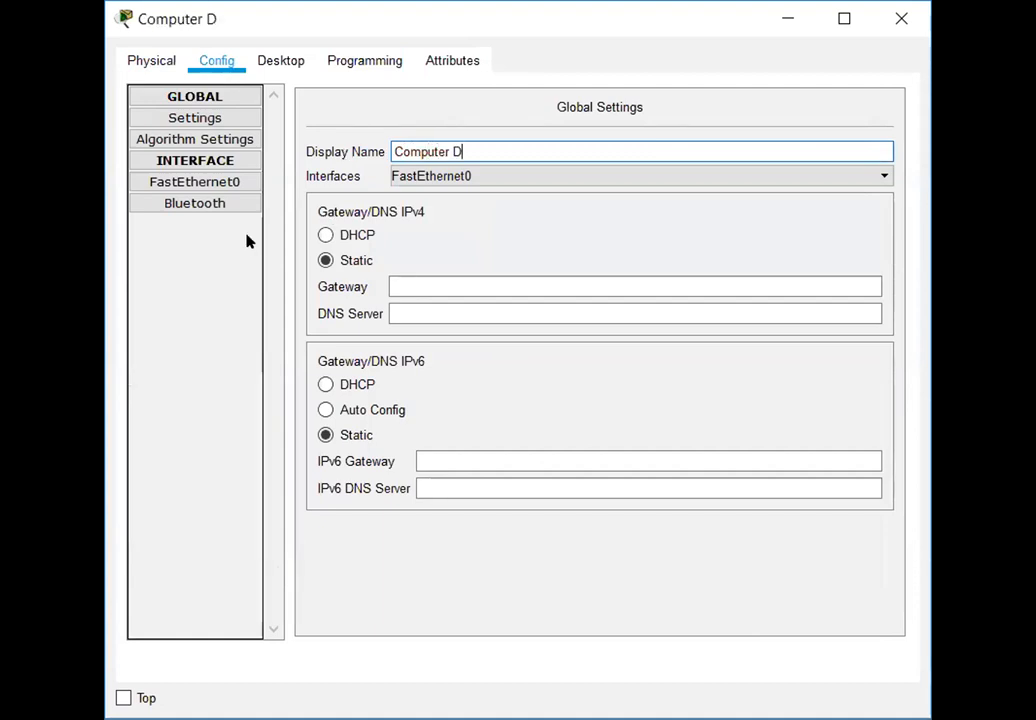
Step: Assign Computer D's FastEthernet0 interface the static IP address 10.10.10.2 with subnet mask 255.0.0.0, and return to the workspace
{"action": "left_click", "coordinate": [220, 180]}
{"action": "left_click", "coordinate": [220, 180]}
{"action": "left_click", "coordinate": [608, 257]}
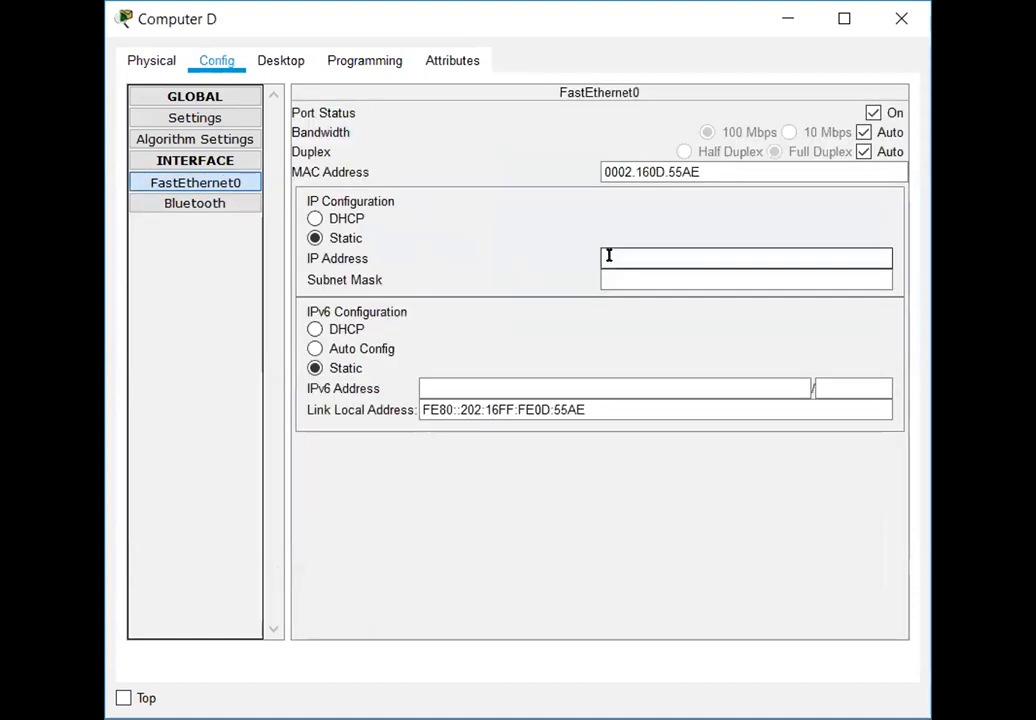
{"action": "type", "text": "10.10.10.2"}
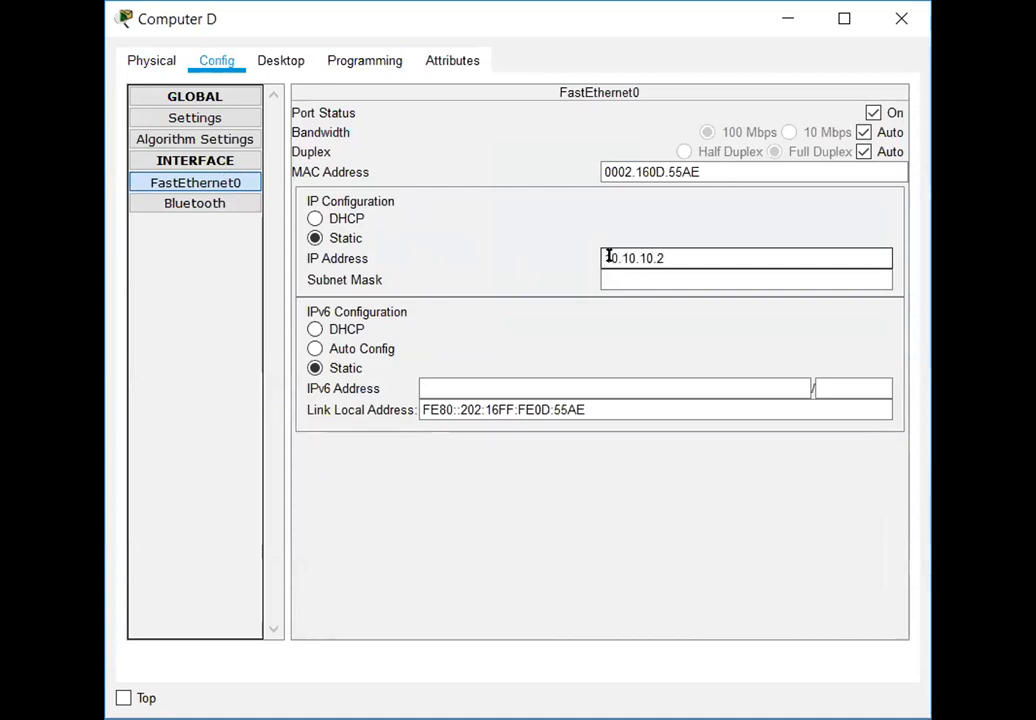
{"action": "key", "text": "Tab"}
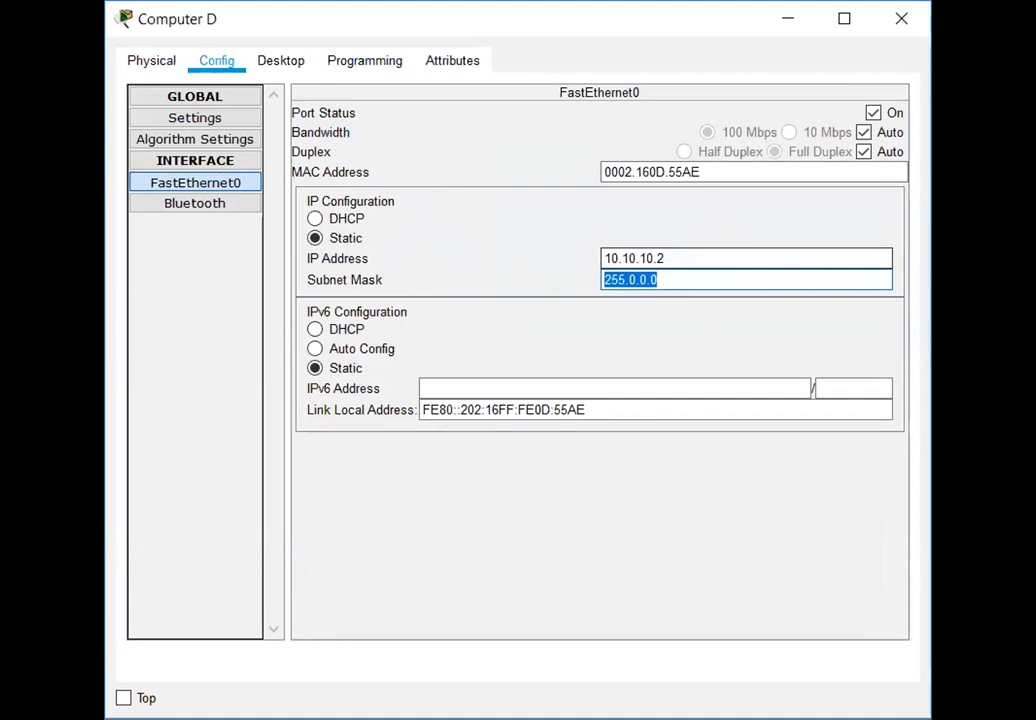
{"action": "key", "text": "alt+Tab"}
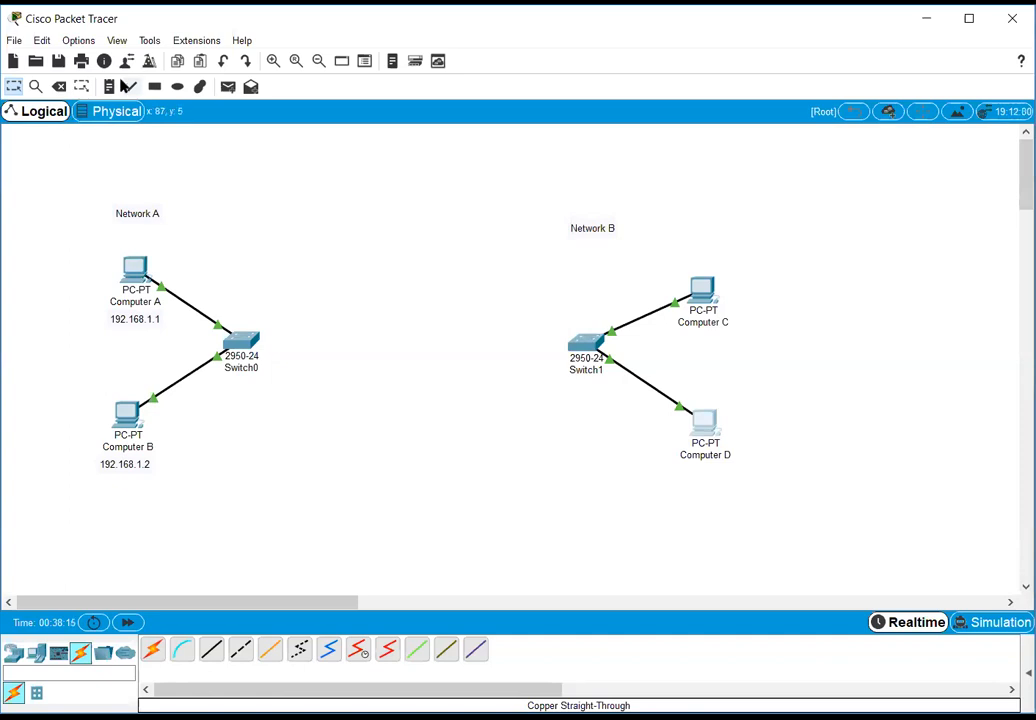
Step: Add a text note reading 10.10.10.1 below Computer C
{"action": "left_click", "coordinate": [109, 86]}
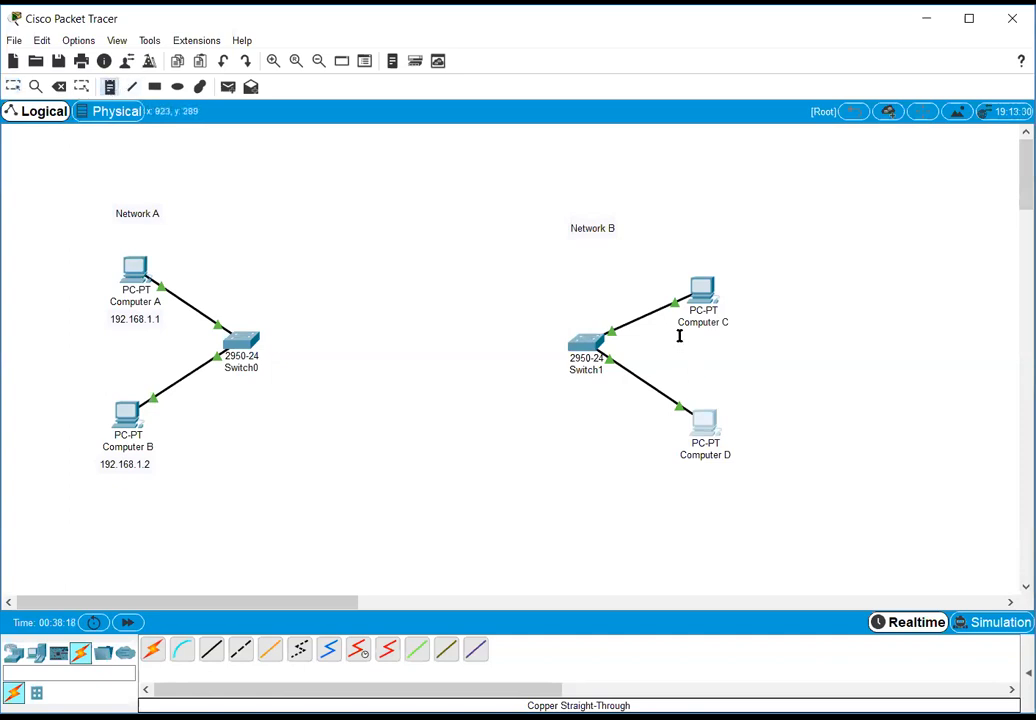
{"action": "left_click", "coordinate": [679, 336]}
{"action": "type", "text": "10.10.10.1"}
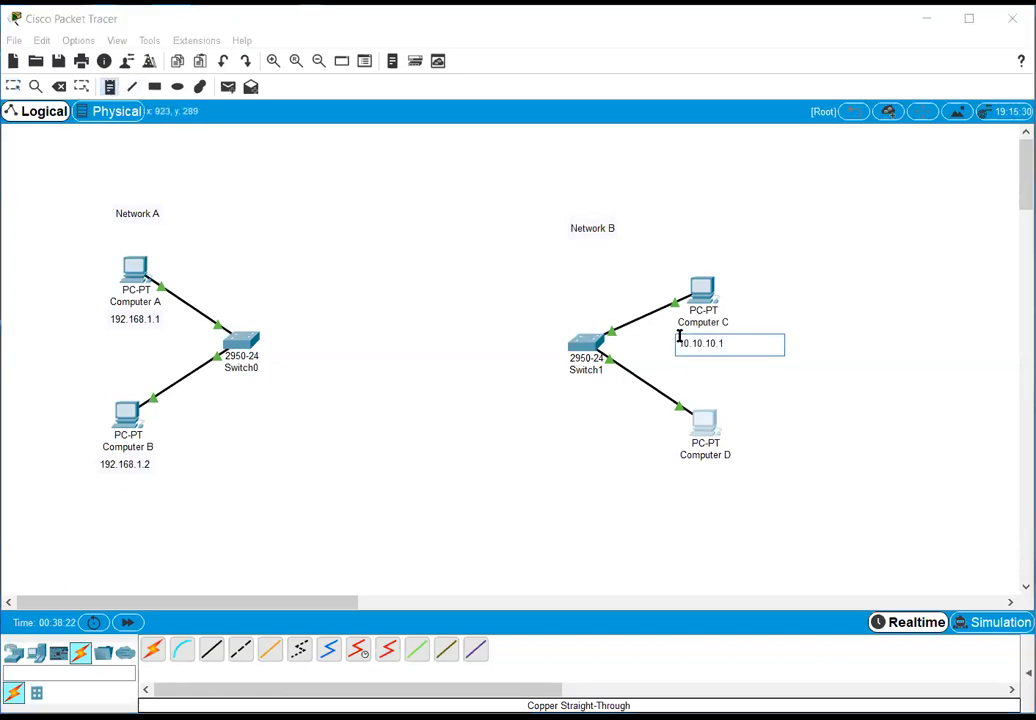
{"action": "key", "text": "Escape"}
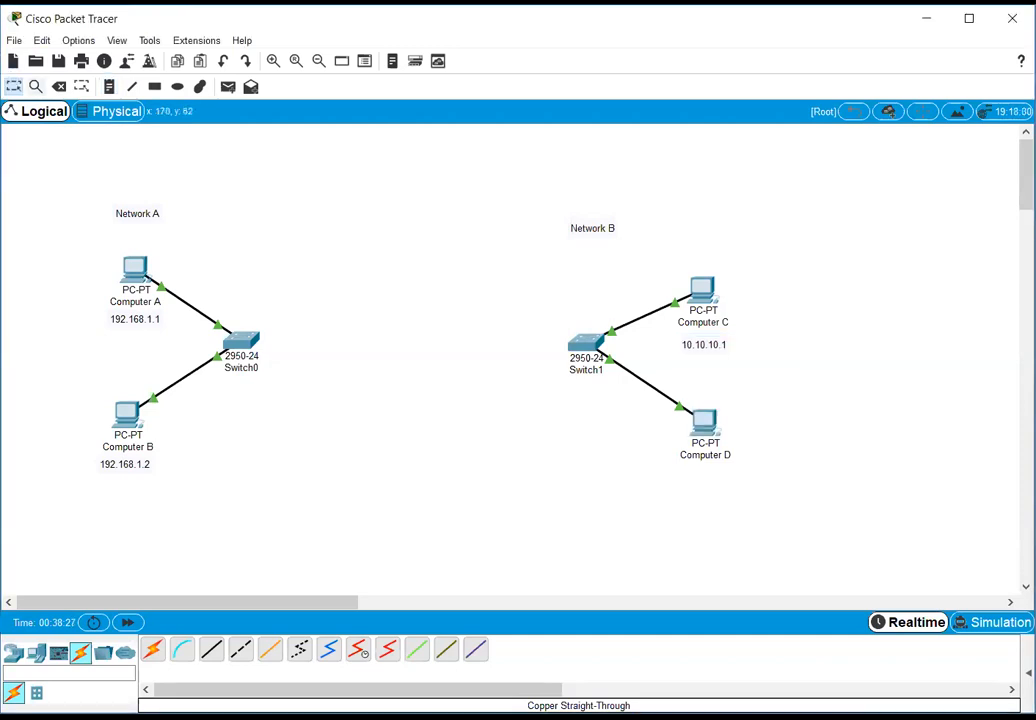
Step: Add a text note reading 10.10.10.2 below Computer D
{"action": "left_click", "coordinate": [110, 86]}
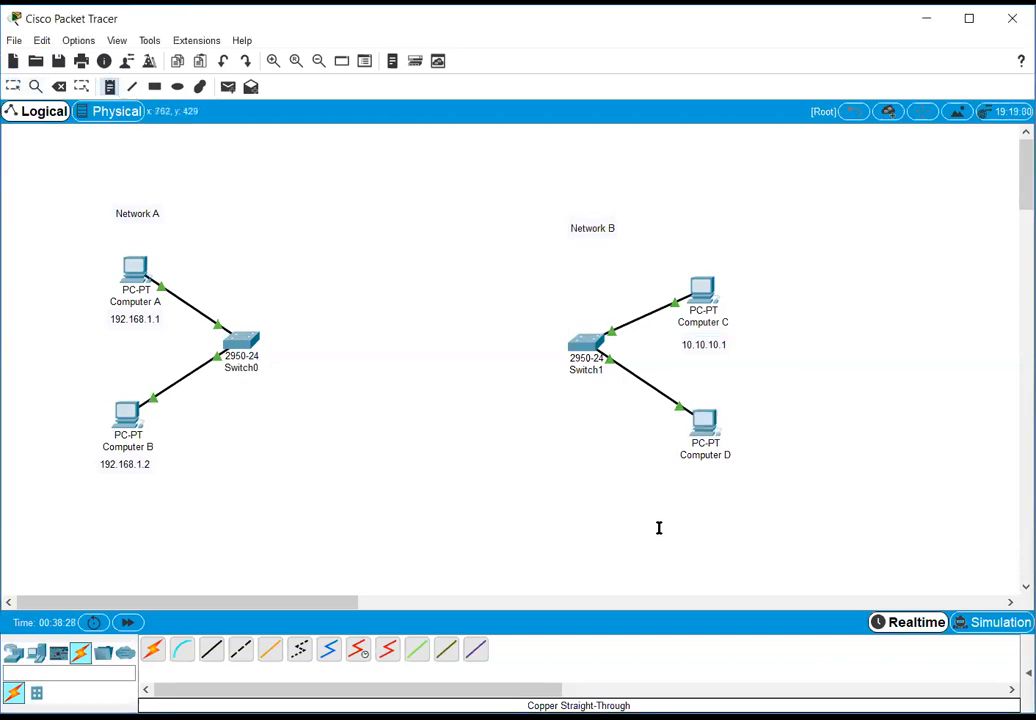
{"action": "left_click", "coordinate": [684, 471]}
{"action": "type", "text": "10."}
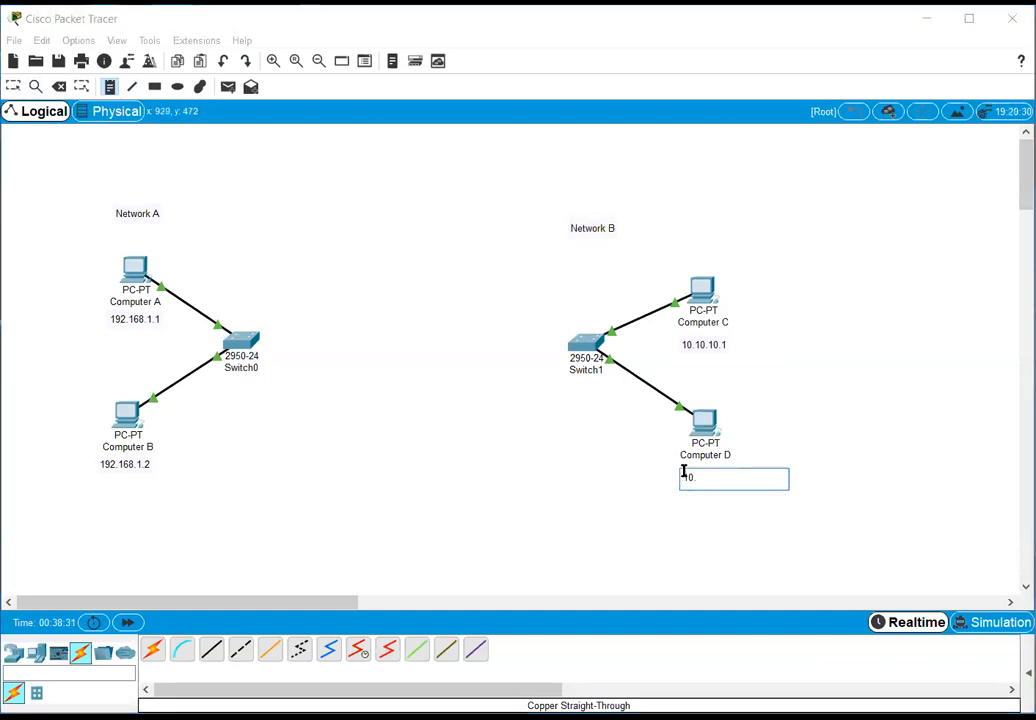
{"action": "type", "text": "10.10.2"}
{"action": "key", "text": "Escape"}
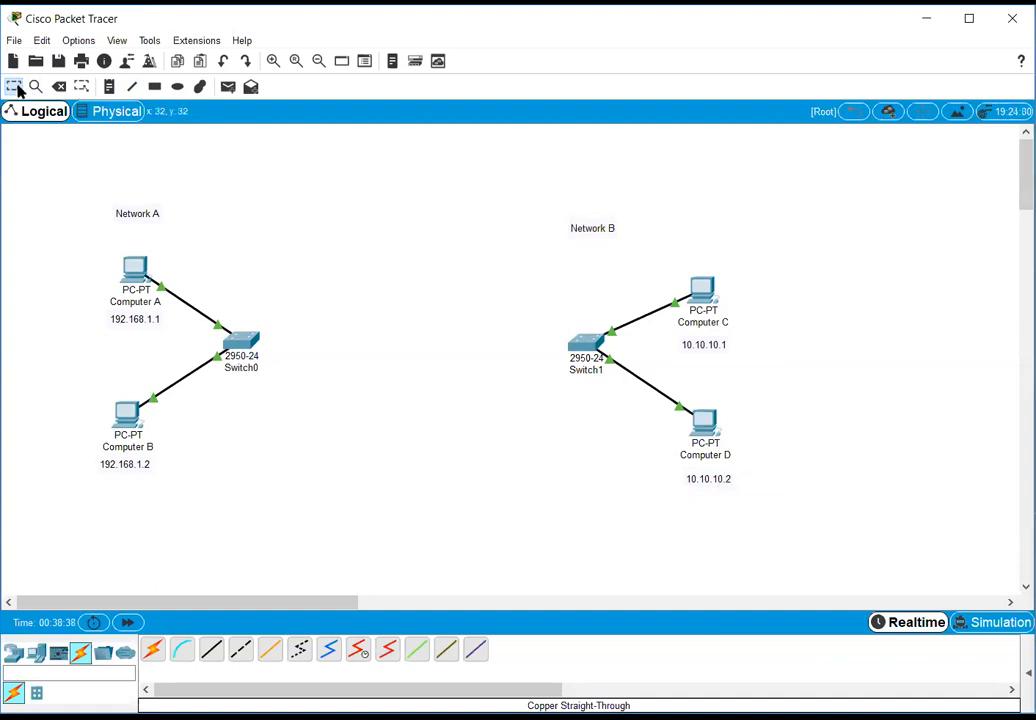
Step: Move the two IP notes closer under Computer C and Computer D, and center the Network B note over its network
{"action": "left_click_drag", "start_coordinate": [703, 349], "coordinate": [703, 341]}
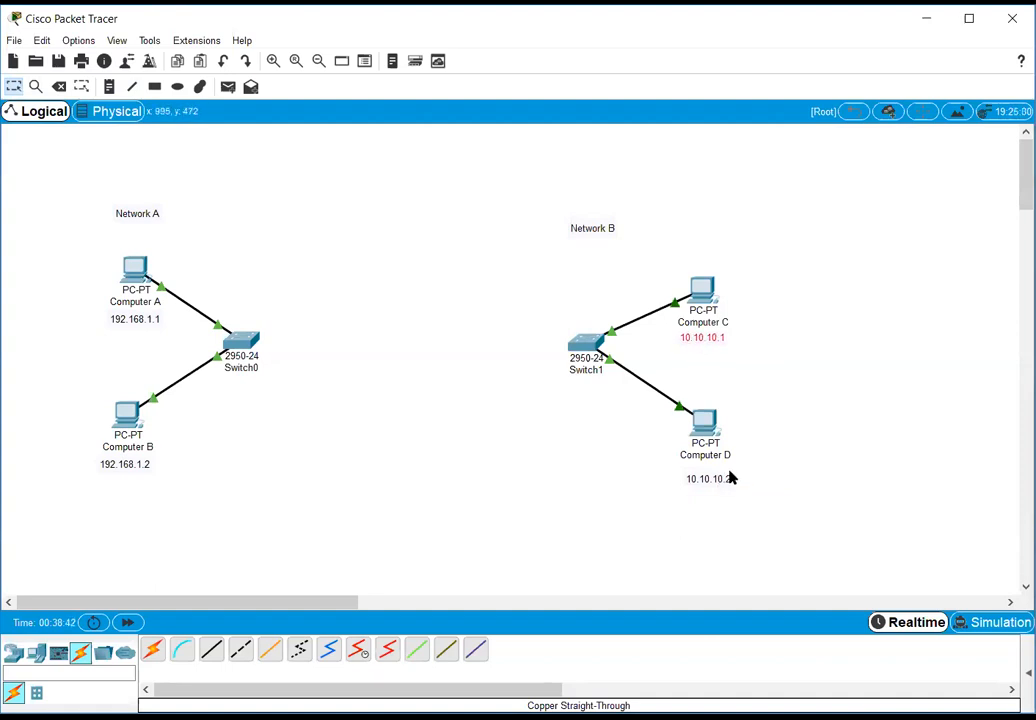
{"action": "left_click_drag", "start_coordinate": [709, 479], "coordinate": [709, 471]}
{"action": "left_click_drag", "start_coordinate": [590, 234], "coordinate": [636, 228]}
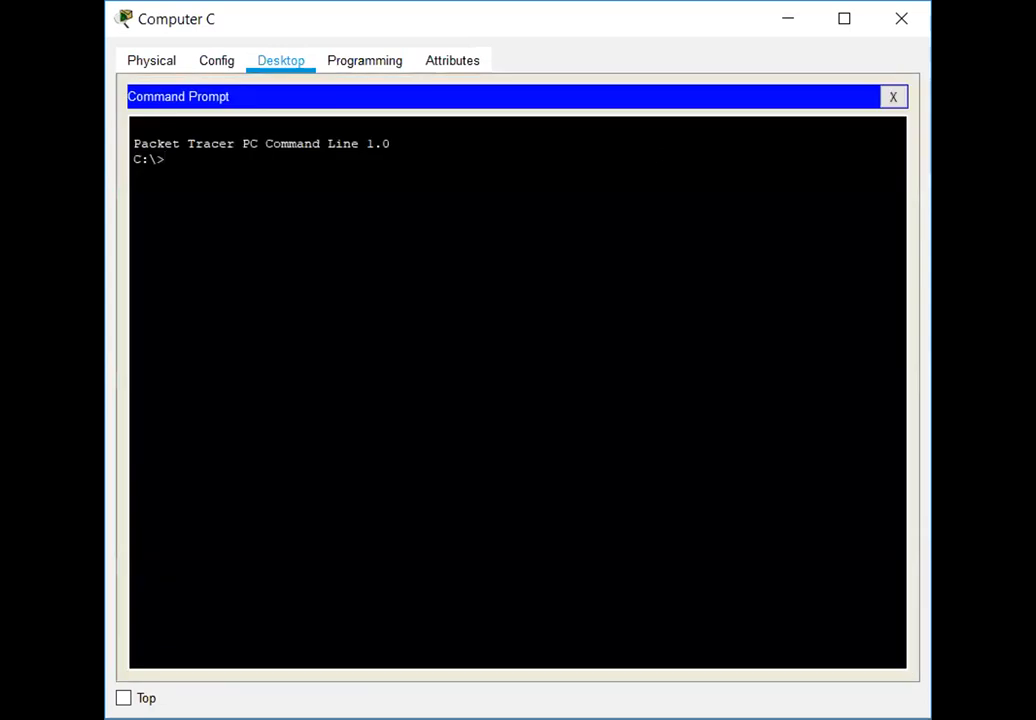
Step: Ping Computer D at 10.10.10.2 from Computer C's Command Prompt
{"action": "type", "text": "PING"}
{"action": "key", "text": "BackSpace"}
{"action": "key", "text": "BackSpace"}
{"action": "key", "text": "BackSpace"}
{"action": "key", "text": "BackSpace"}
{"action": "type", "text": "ping 10.10.10.2"}
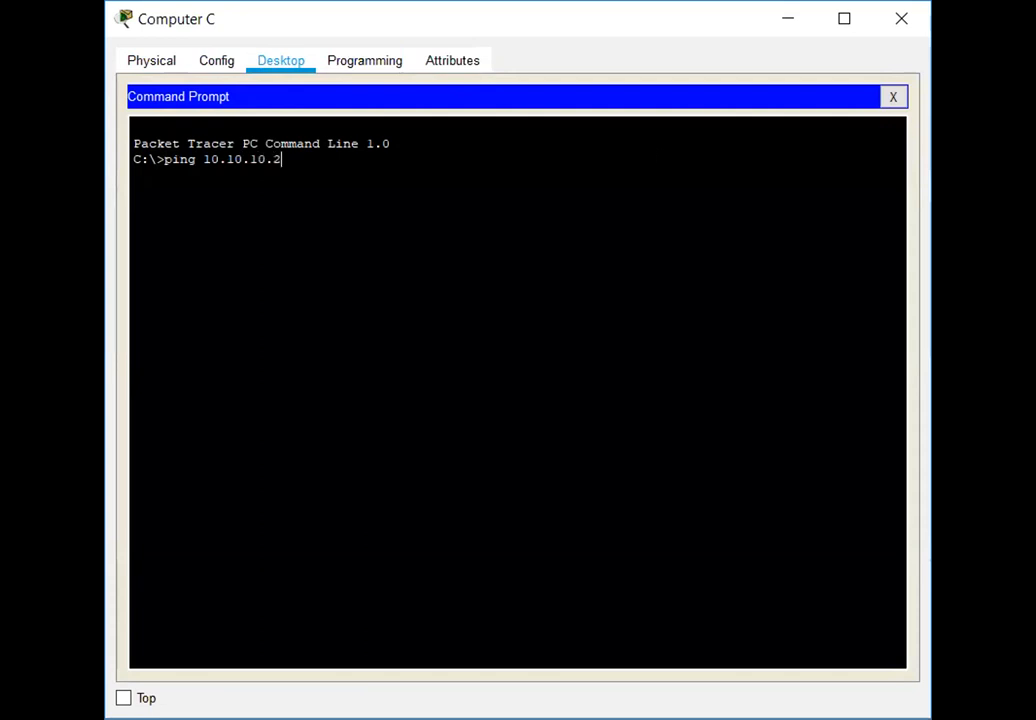
{"action": "key", "text": "Return"}
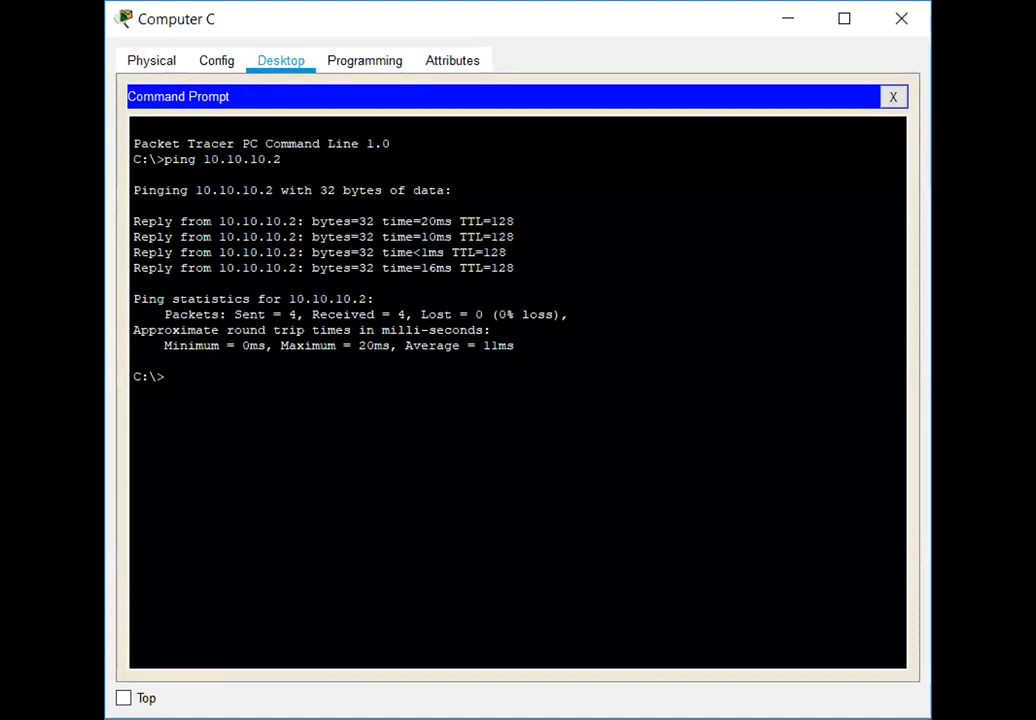
Step: Ping Computer A in Network A at 192.168.1.1 from Computer C's Command Prompt
{"action": "type", "text": "ping 192.168.1"}
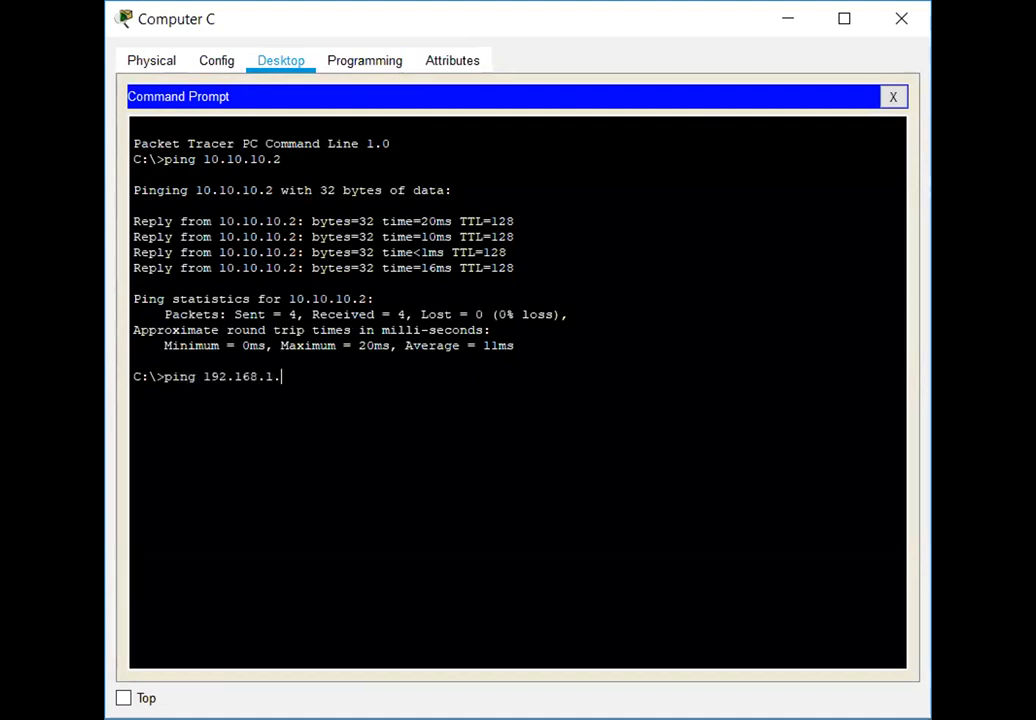
{"action": "type", "text": ".1"}
{"action": "key", "text": "Return"}
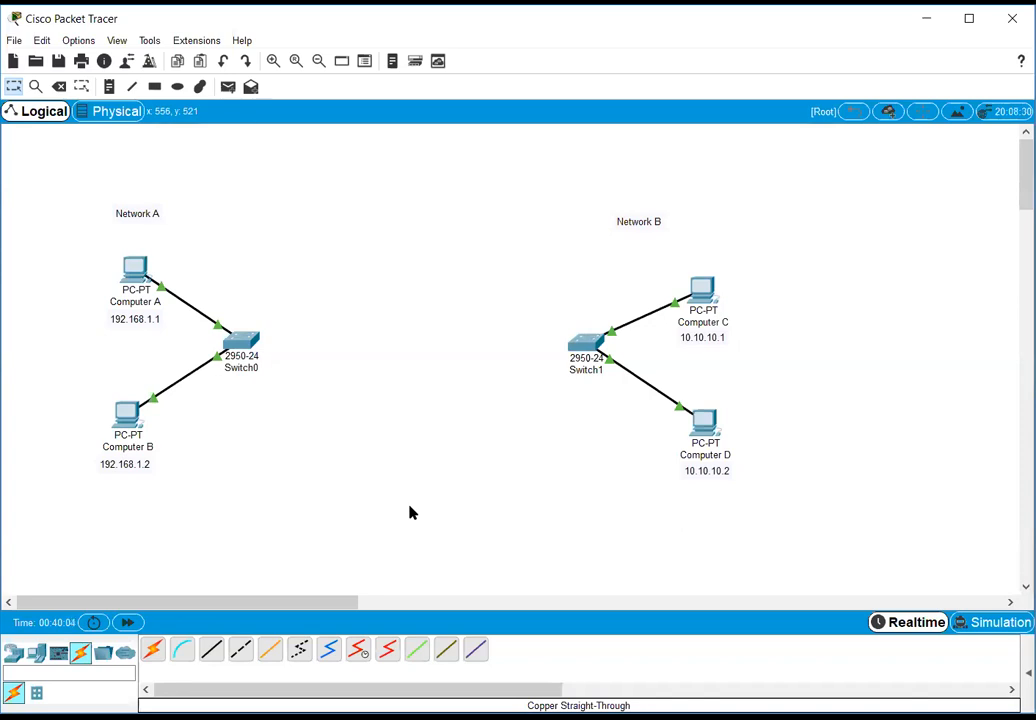
Step: Place two PT-Router devices side by side between Switch0 and Switch1
{"action": "left_click", "coordinate": [13, 653]}
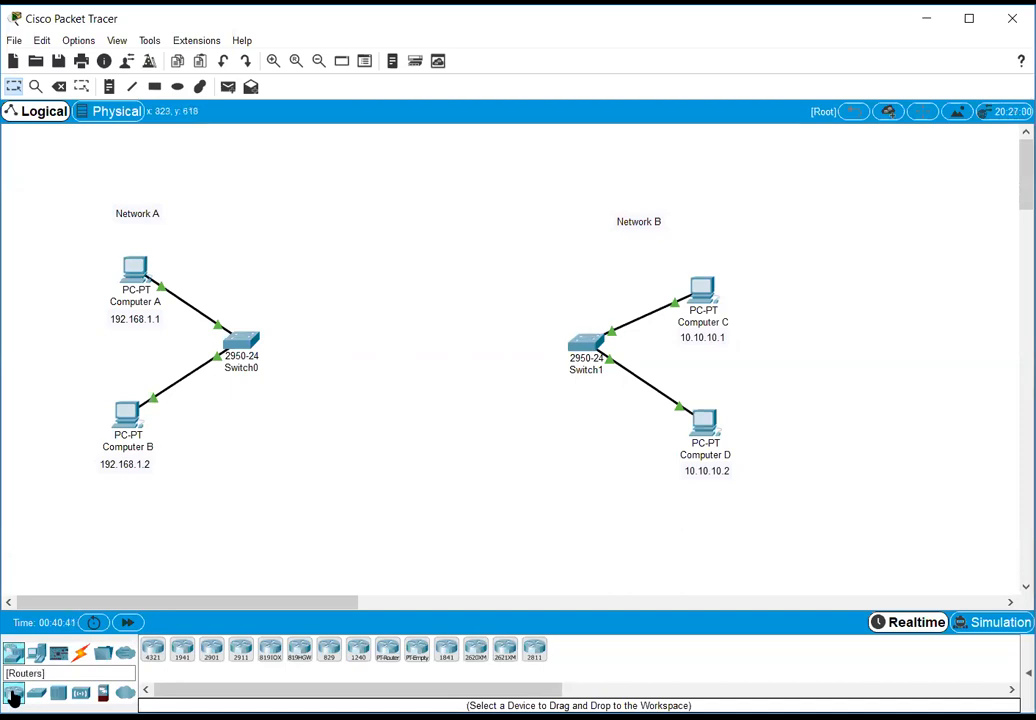
{"action": "left_click", "coordinate": [388, 657]}
{"action": "left_click", "coordinate": [352, 350]}
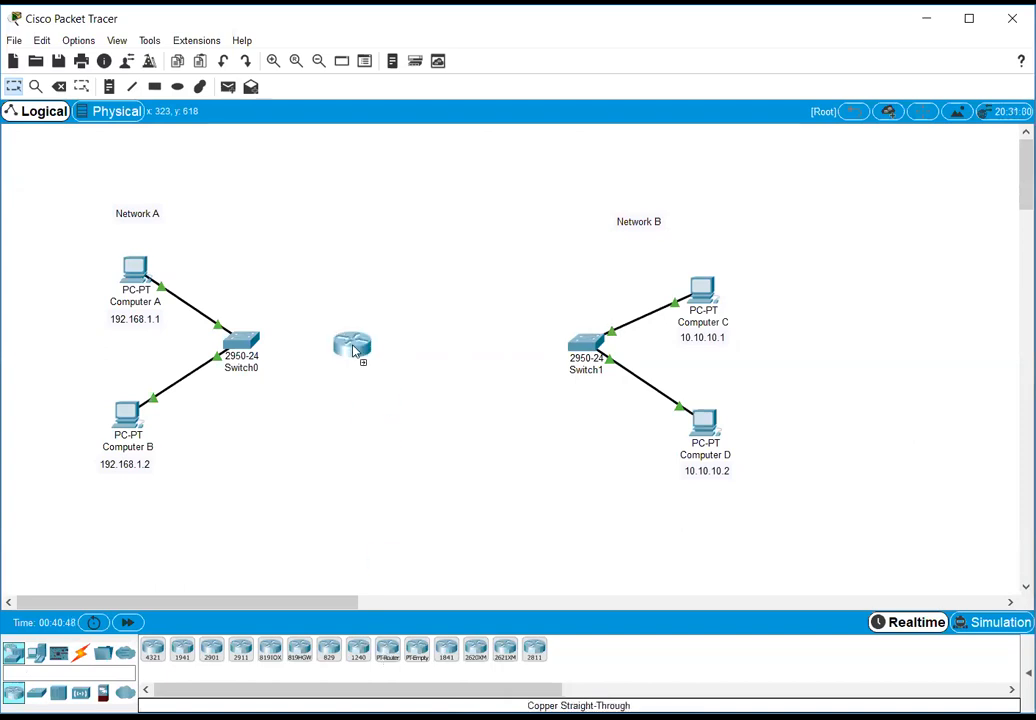
{"action": "left_click", "coordinate": [389, 652]}
{"action": "left_click", "coordinate": [466, 353]}
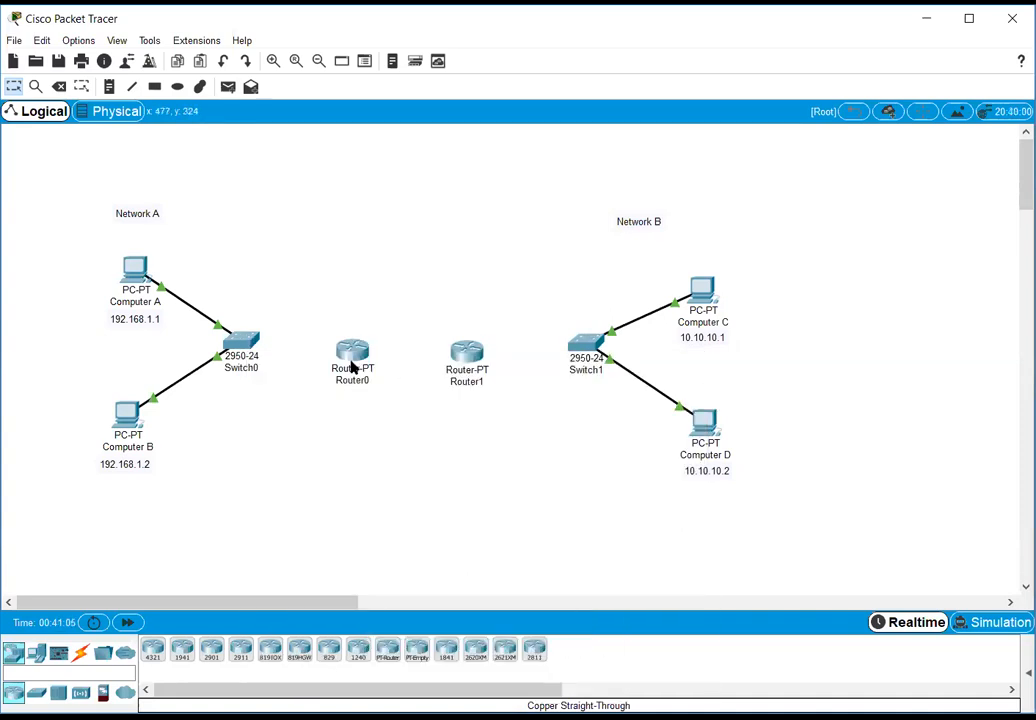
Step: Connect Switch0's FastEthernet0/3 port to Router0's FastEthernet0/0 port with a Copper Straight-Through cable
{"action": "mouse_move", "coordinate": [352, 368]}
{"action": "left_click", "coordinate": [82, 656]}
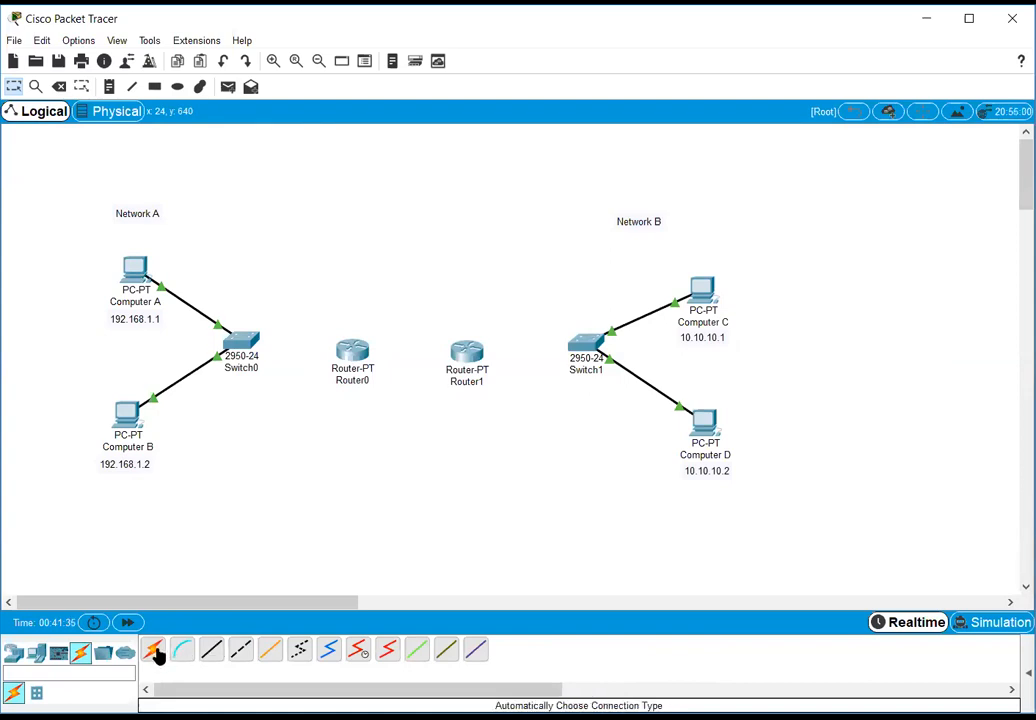
{"action": "left_click", "coordinate": [212, 651]}
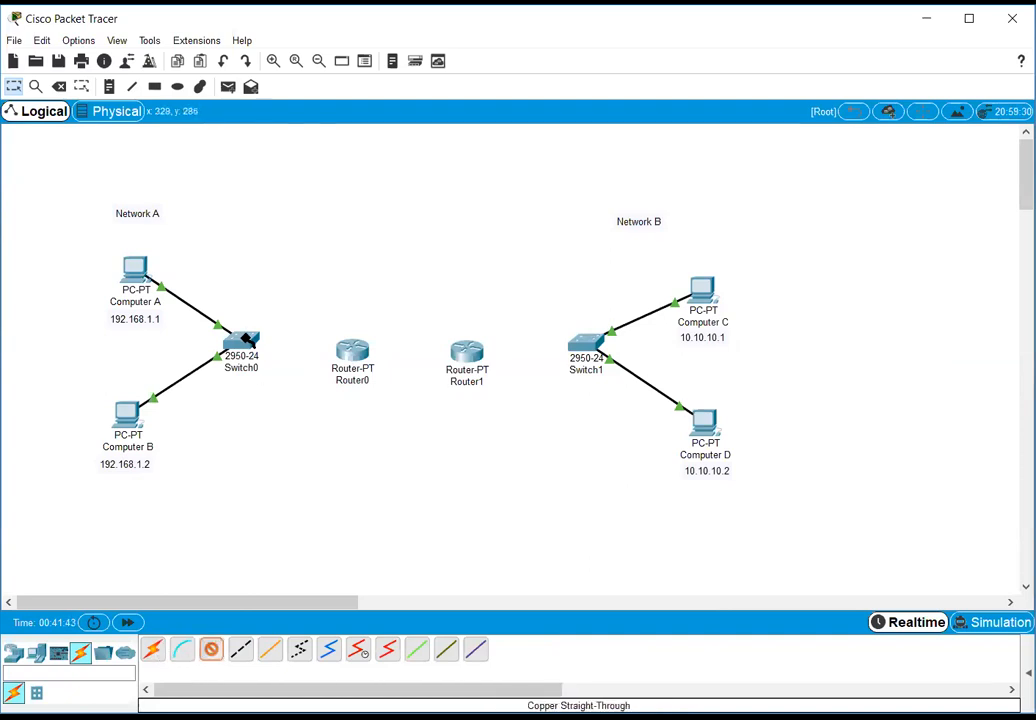
{"action": "left_click", "coordinate": [247, 340]}
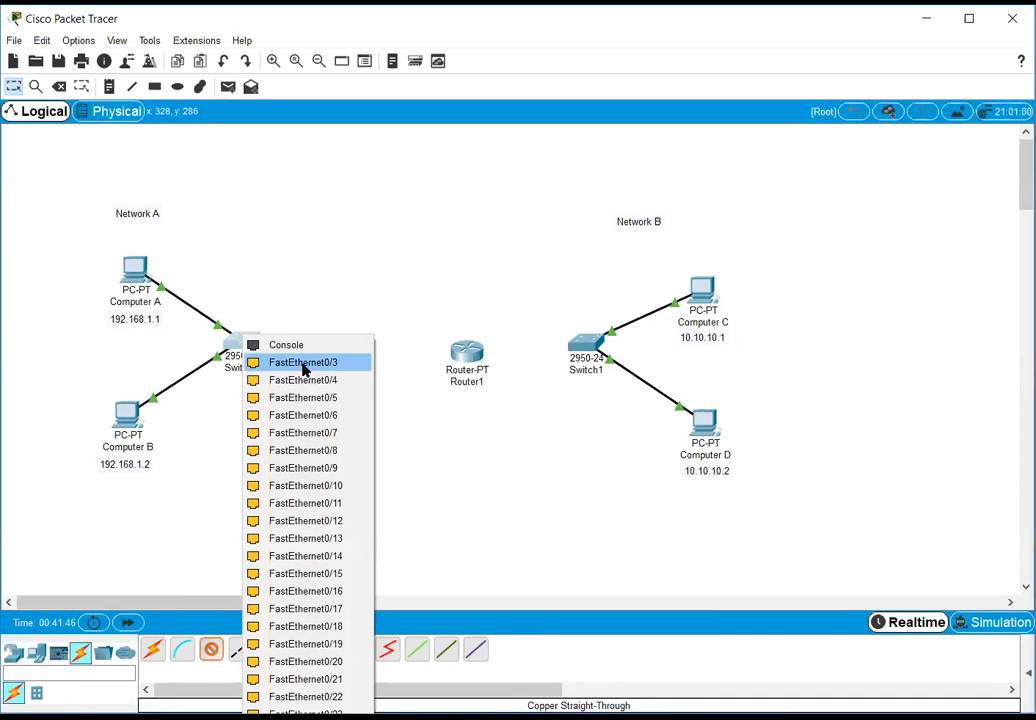
{"action": "left_click", "coordinate": [333, 366]}
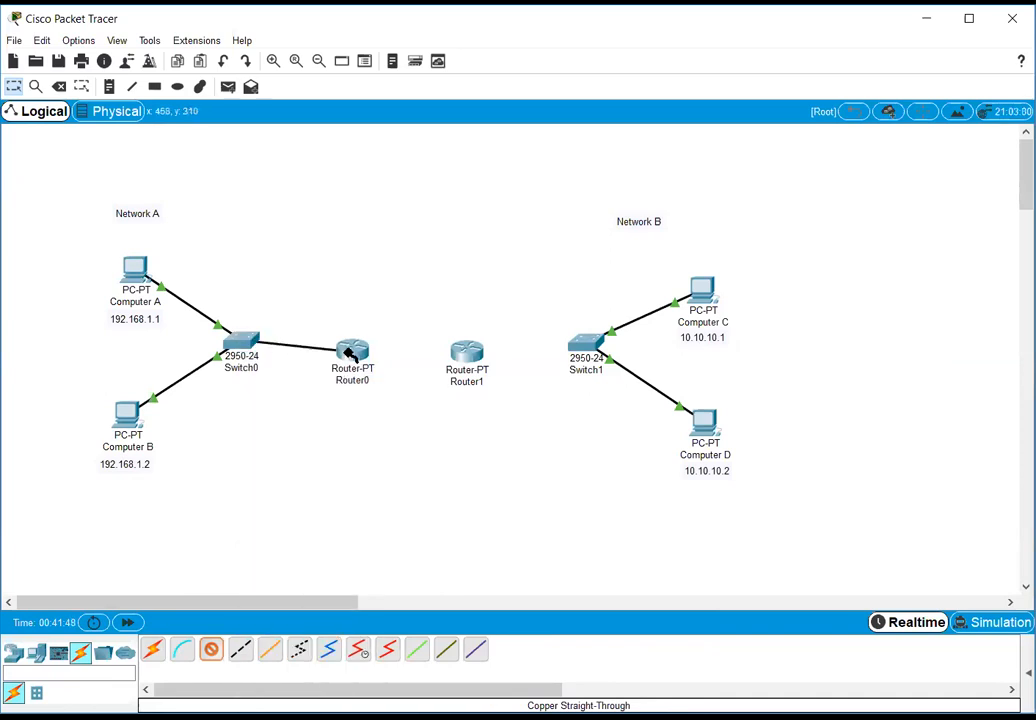
{"action": "left_click", "coordinate": [350, 354]}
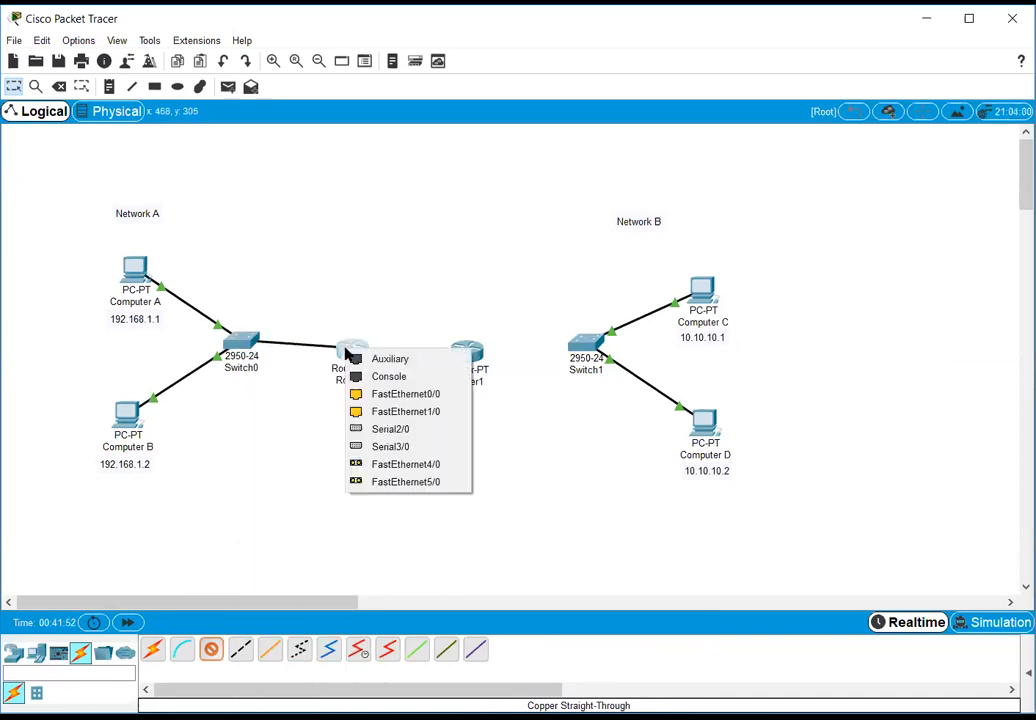
{"action": "left_click", "coordinate": [380, 396]}
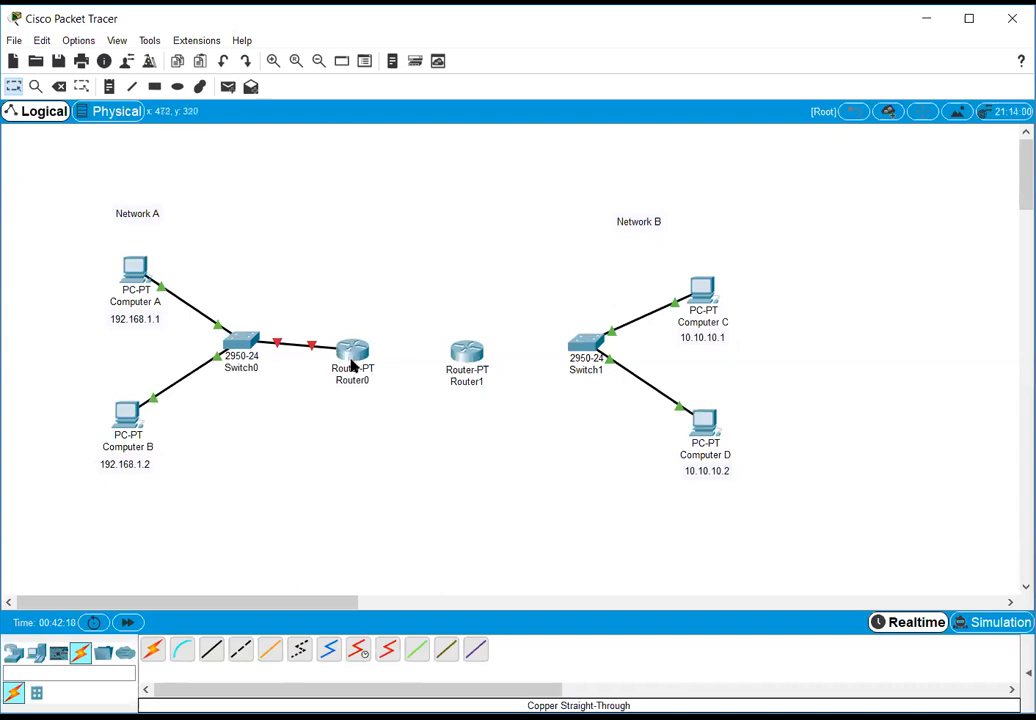
Step: Turn on the FastEthernet0/0 port in Router0's configuration and return to the workspace
{"action": "mouse_move", "coordinate": [352, 365]}
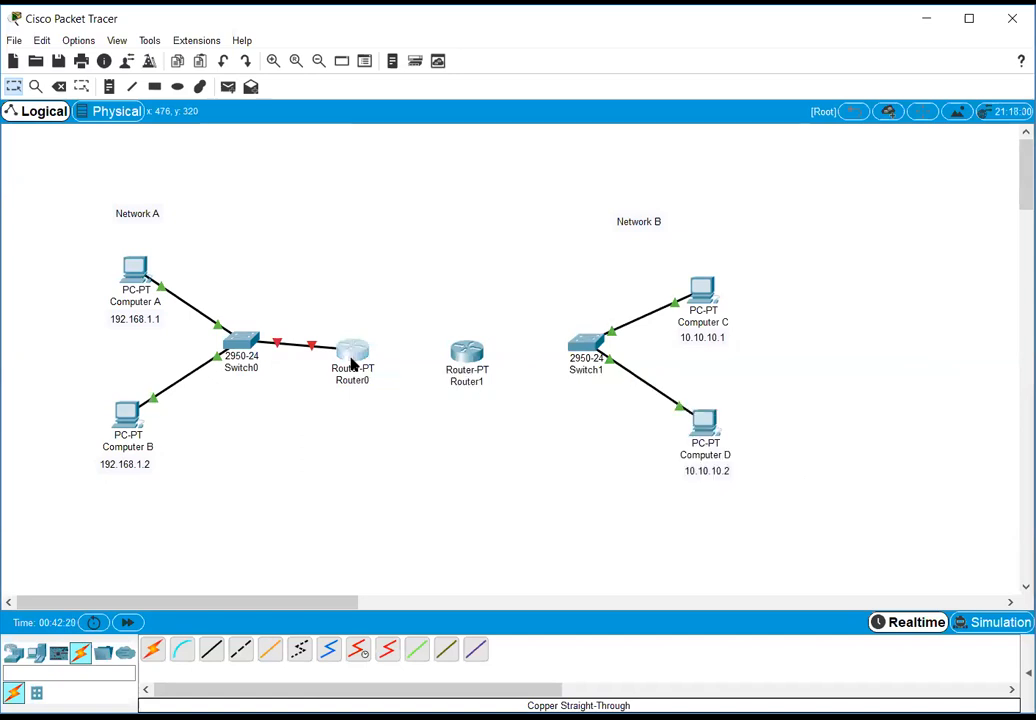
{"action": "left_click", "coordinate": [352, 363]}
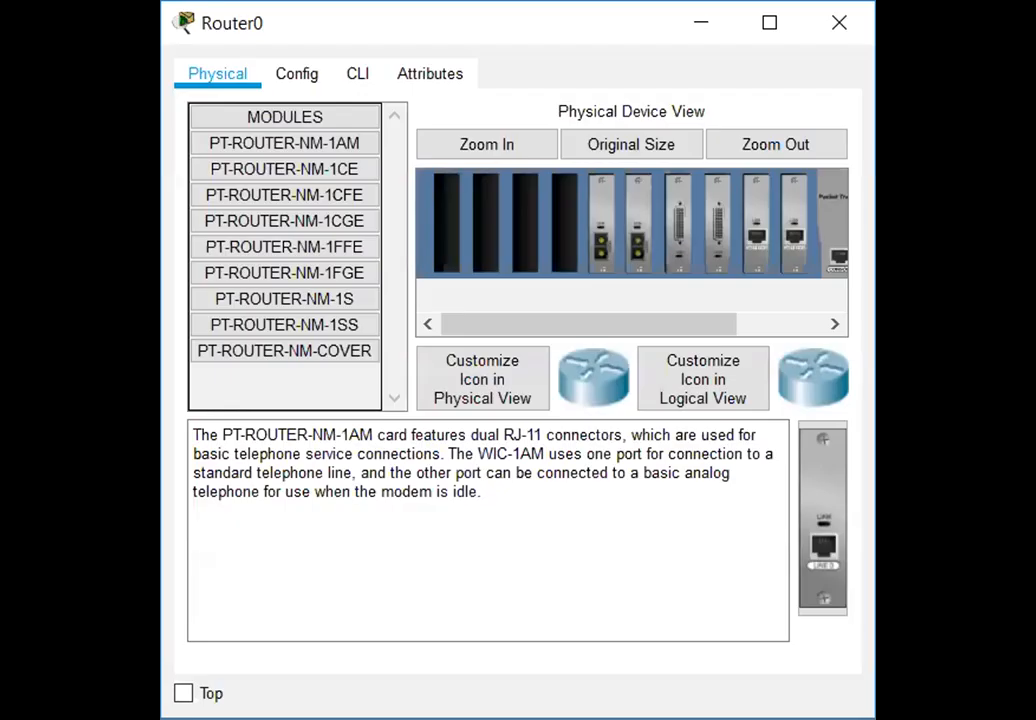
{"action": "left_click", "coordinate": [313, 83]}
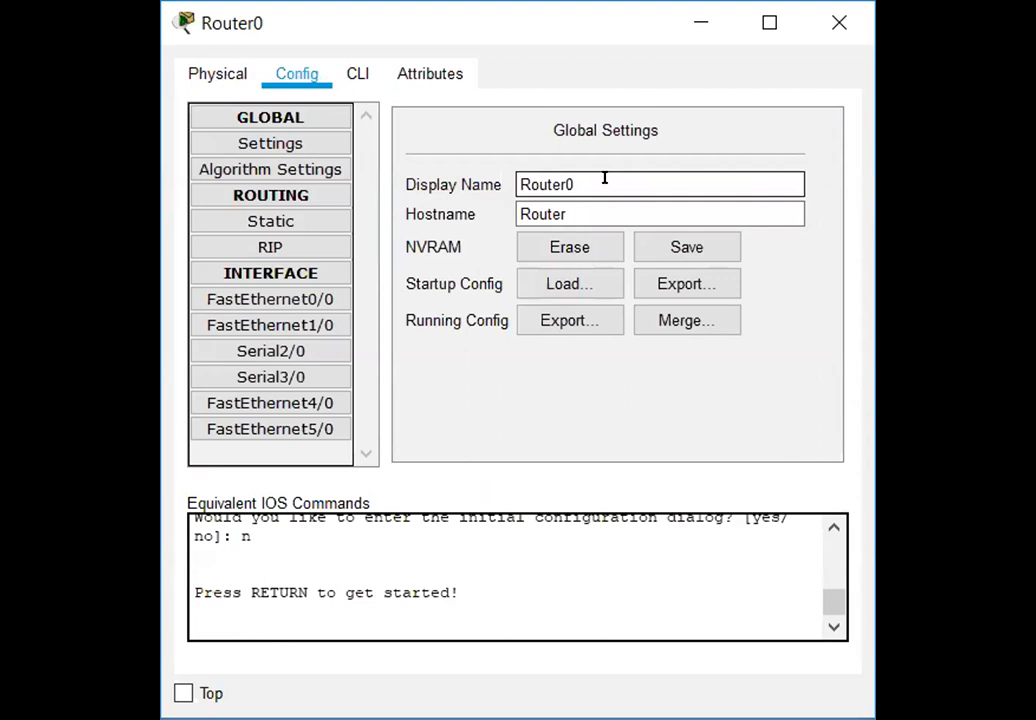
{"action": "left_click", "coordinate": [276, 297]}
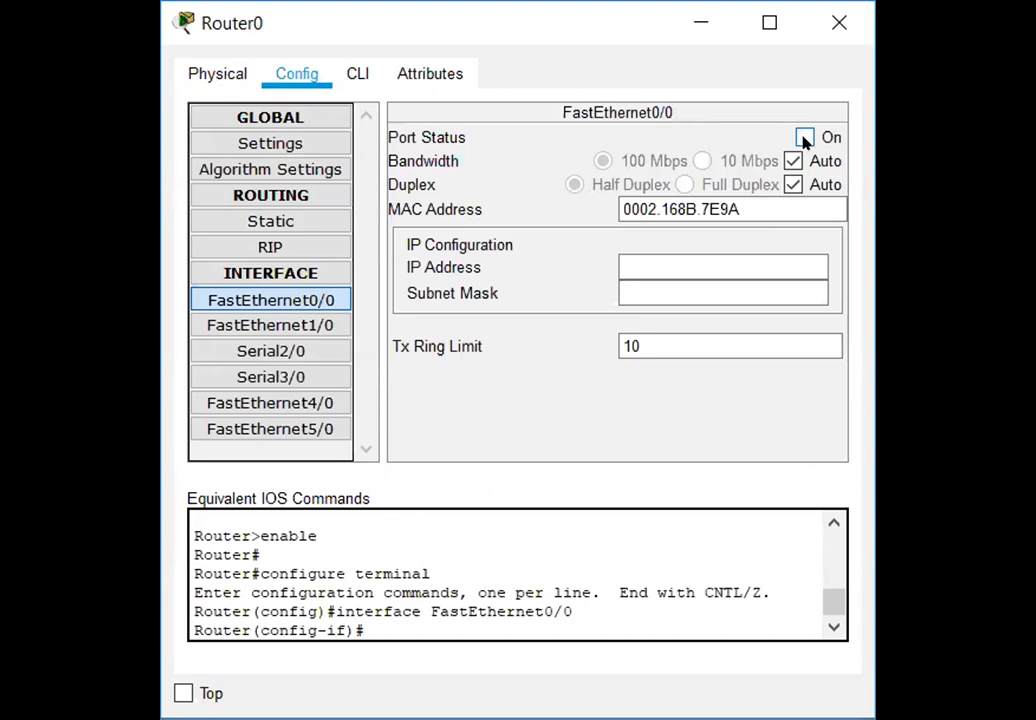
{"action": "left_click", "coordinate": [805, 139]}
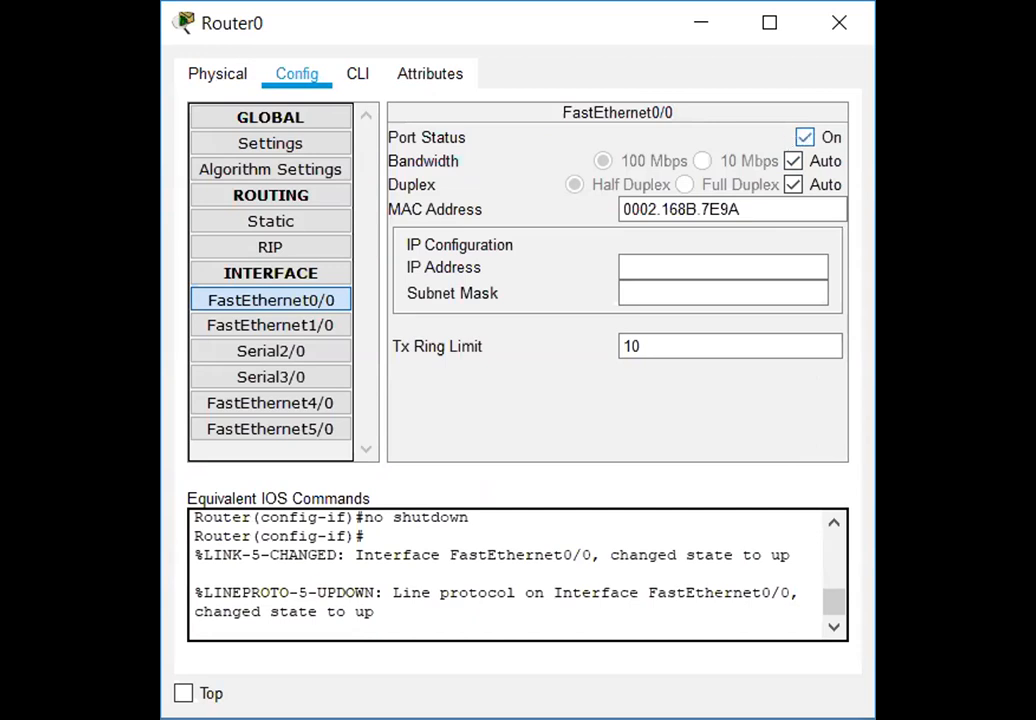
{"action": "left_click", "coordinate": [145, 355]}
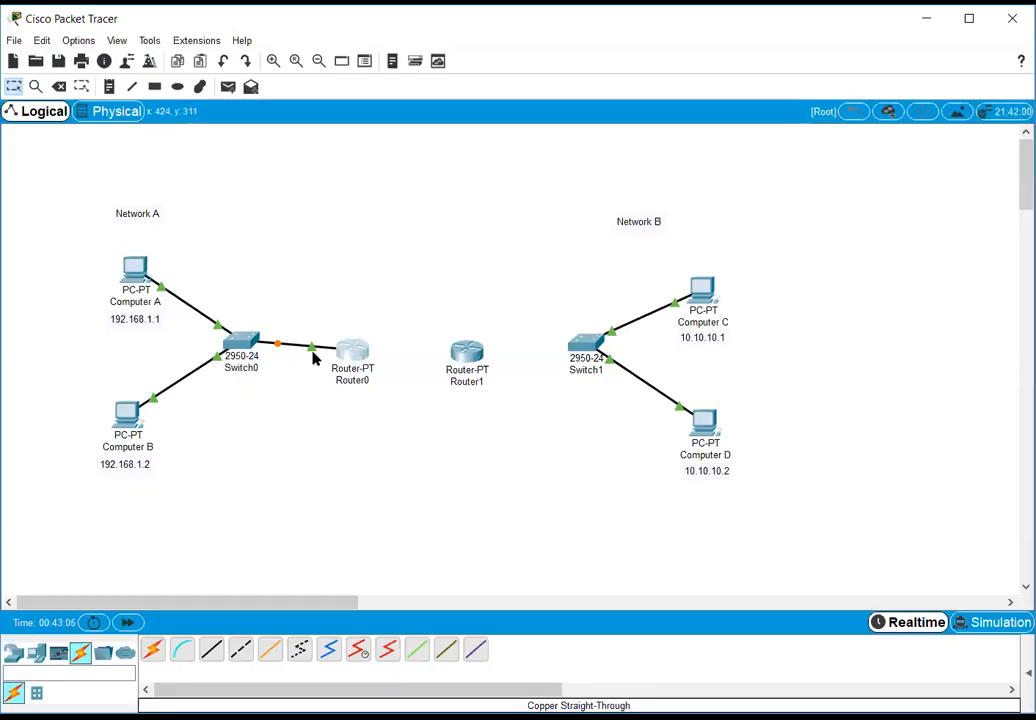
Step: Reposition Router0 and Router1 slightly higher so they line up with the two switches
{"action": "left_click_drag", "start_coordinate": [347, 350], "coordinate": [356, 340]}
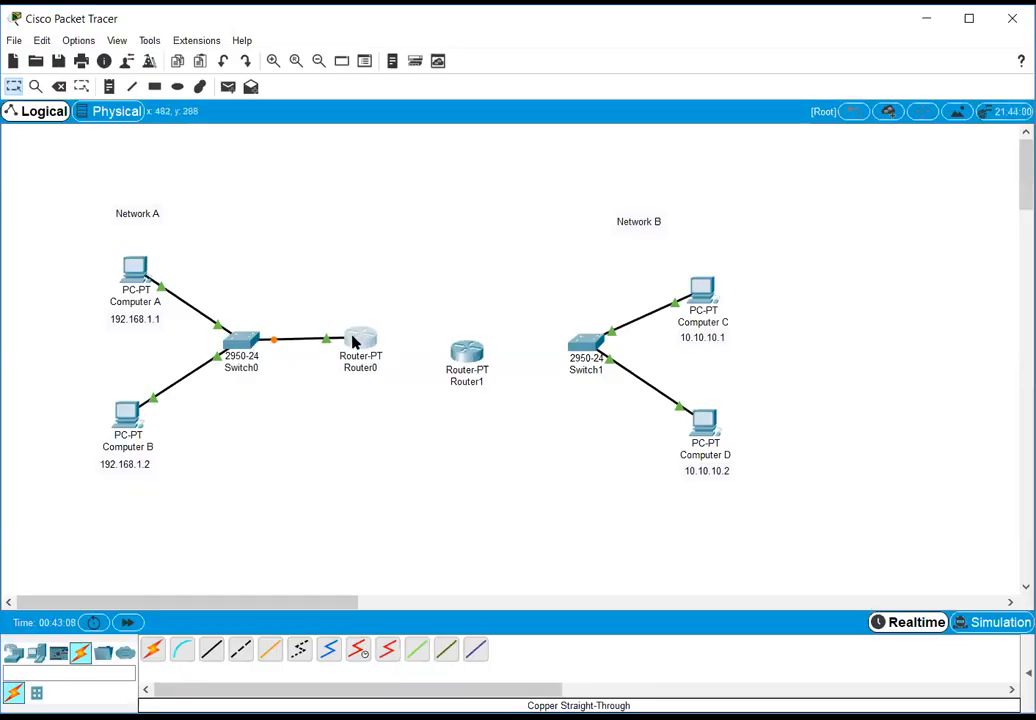
{"action": "left_click_drag", "start_coordinate": [469, 354], "coordinate": [463, 345]}
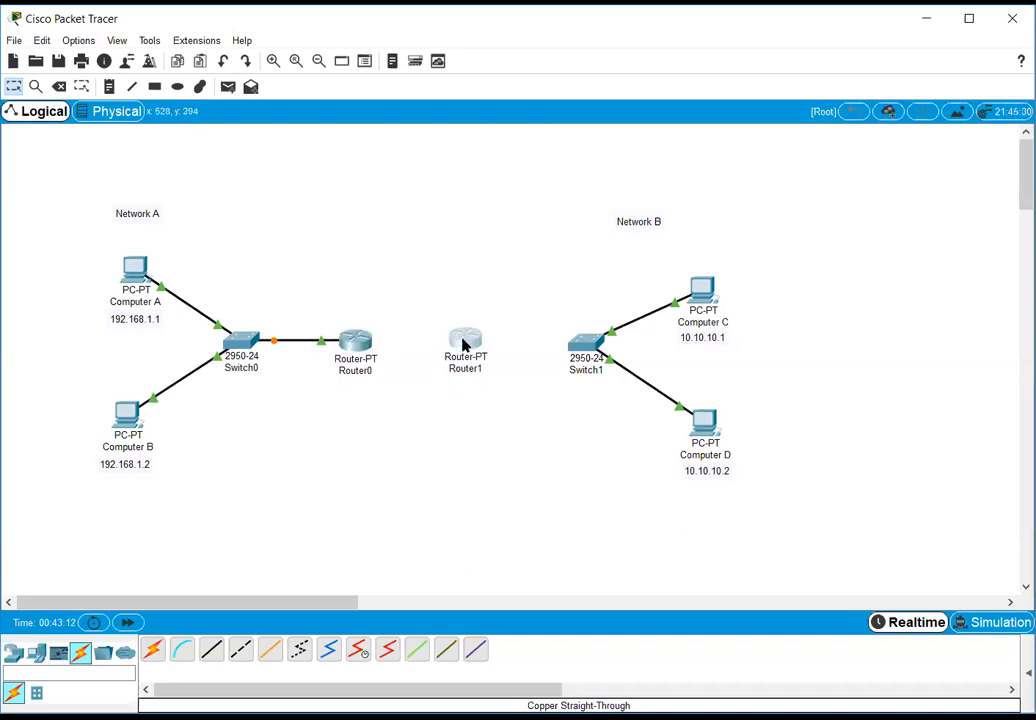
{"action": "left_click_drag", "start_coordinate": [463, 345], "coordinate": [467, 352]}
Step: Connect Router1's FastEthernet0/0 port to Switch1's FastEthernet0/4 port with a Copper Straight-Through cable
{"action": "left_click", "coordinate": [211, 651]}
{"action": "left_click", "coordinate": [467, 350]}
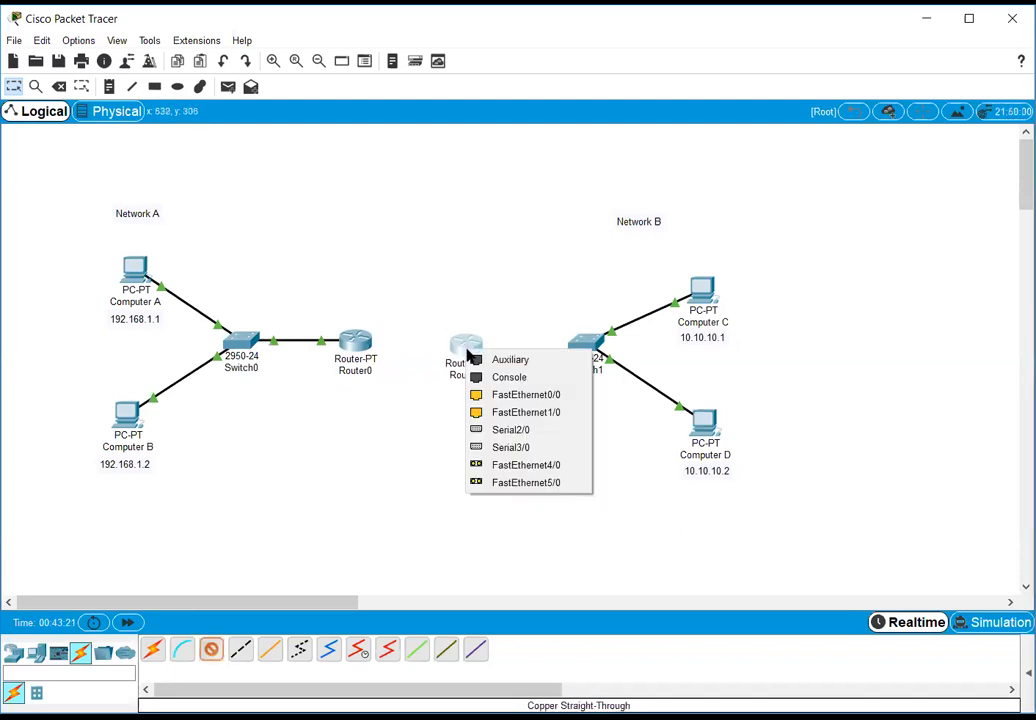
{"action": "left_click", "coordinate": [509, 397]}
{"action": "left_click", "coordinate": [576, 350]}
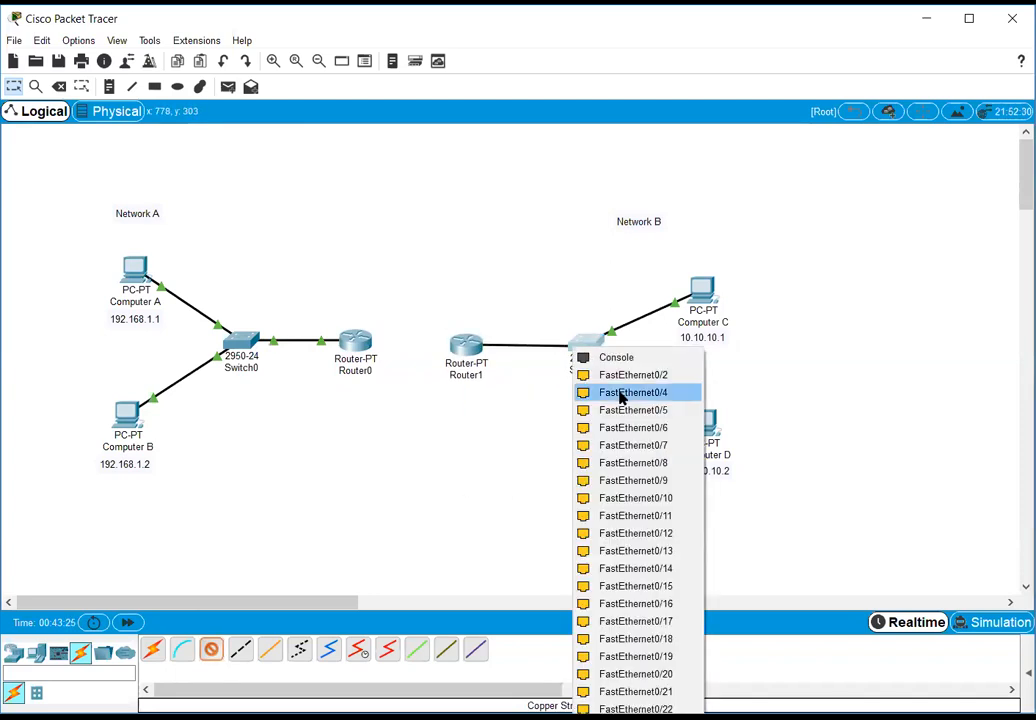
{"action": "left_click", "coordinate": [620, 394]}
Step: Turn on the FastEthernet0/0 port in Router1's configuration
{"action": "left_click", "coordinate": [460, 348]}
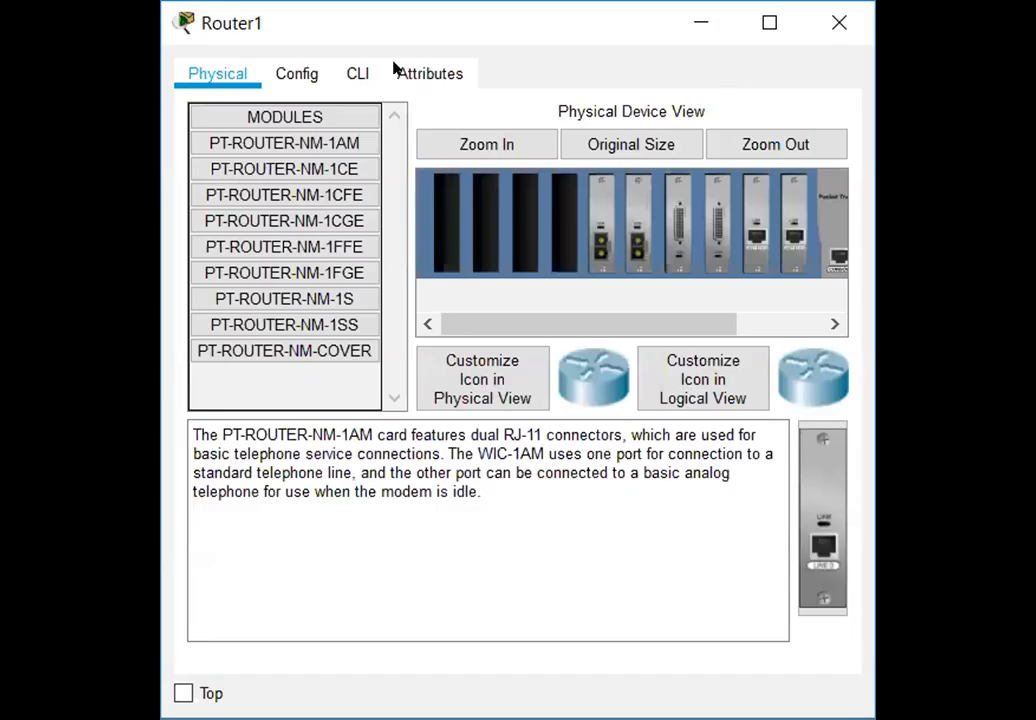
{"action": "left_click", "coordinate": [312, 70]}
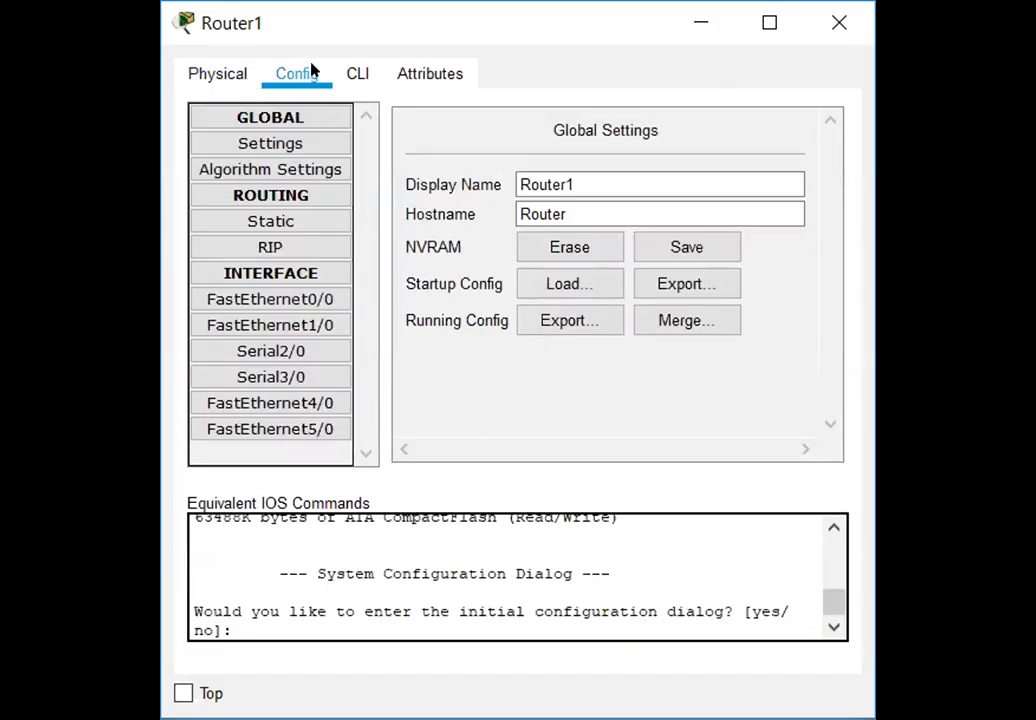
{"action": "left_click", "coordinate": [278, 298]}
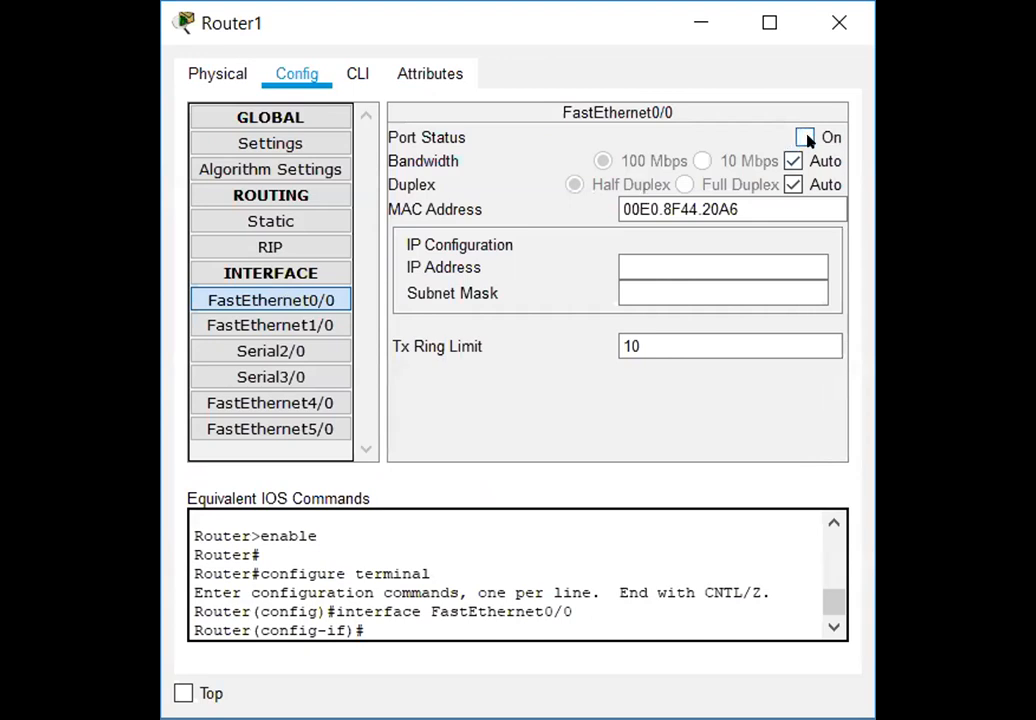
{"action": "left_click", "coordinate": [805, 138]}
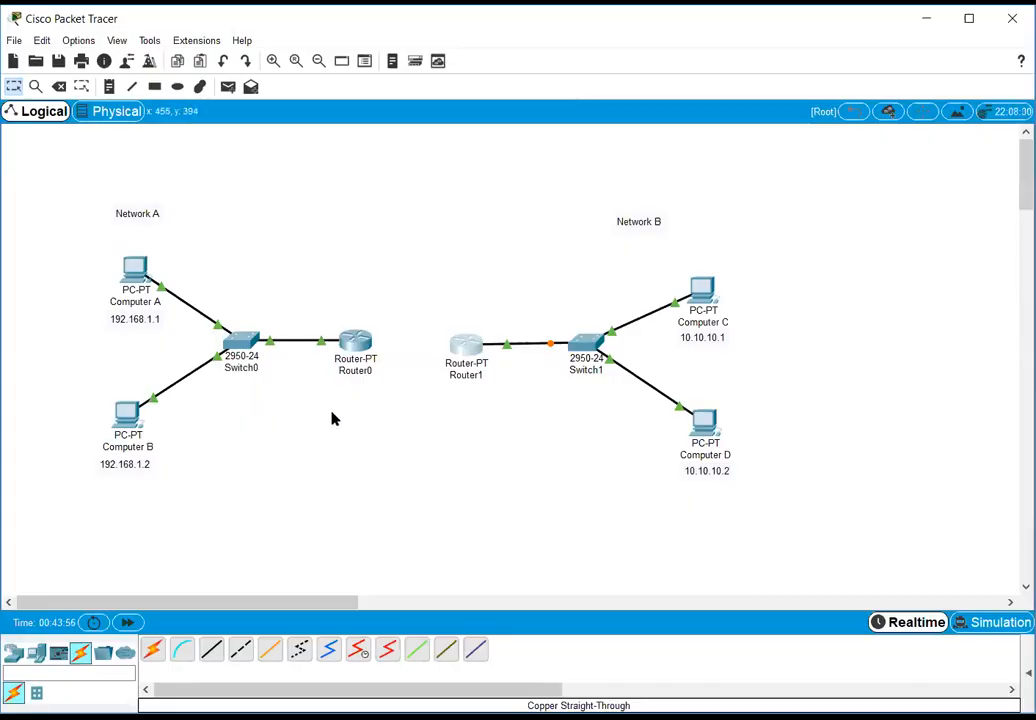
Step: Move the Network A and Network B notes above Switch0 and Switch1, and level Router1 with Switch1
{"action": "left_click_drag", "start_coordinate": [133, 219], "coordinate": [268, 264]}
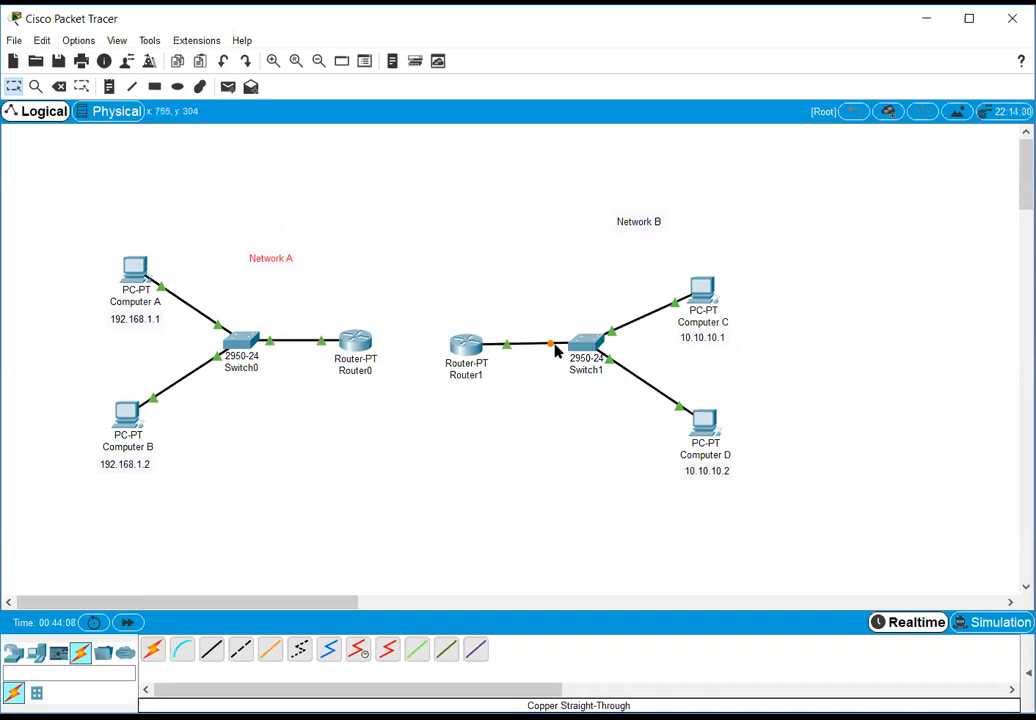
{"action": "left_click_drag", "start_coordinate": [648, 226], "coordinate": [600, 272]}
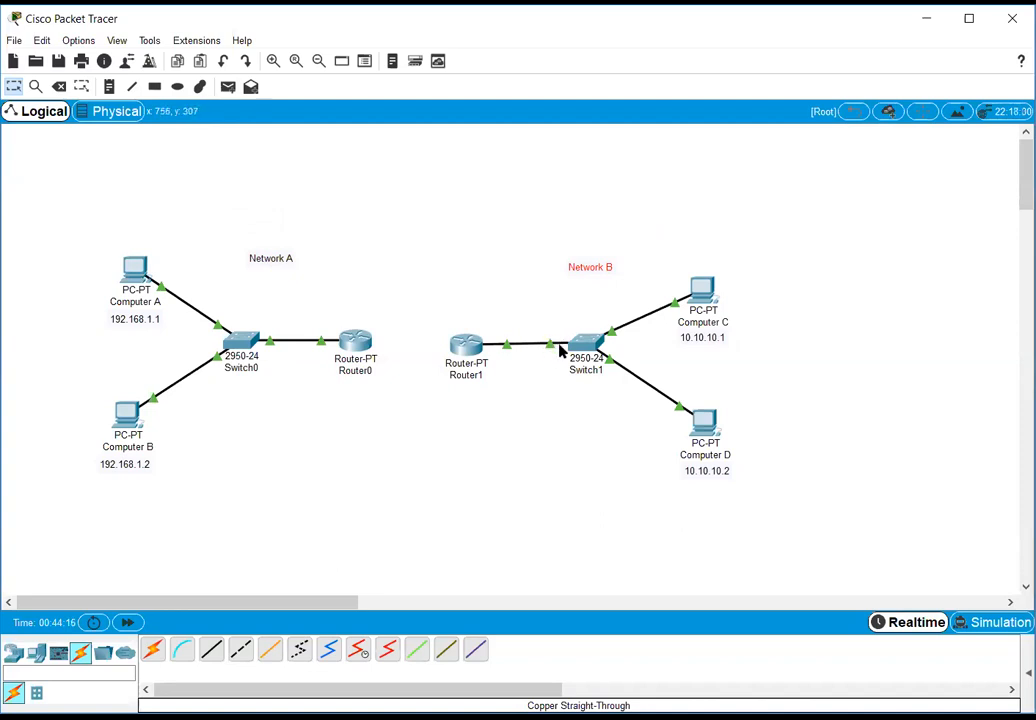
{"action": "left_click_drag", "start_coordinate": [475, 348], "coordinate": [479, 343]}
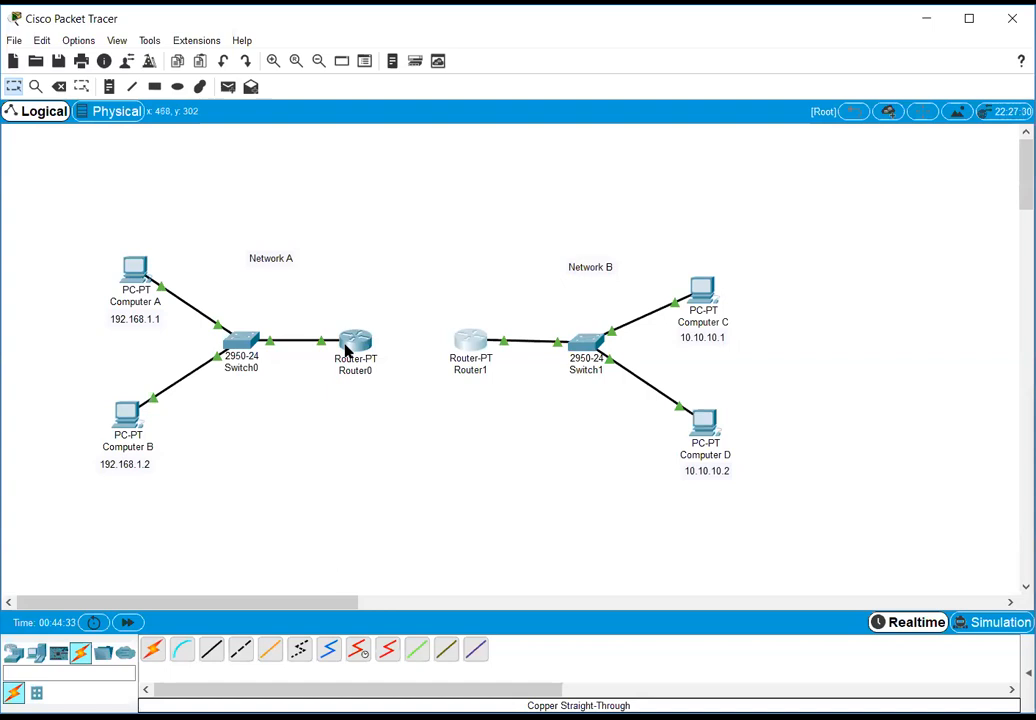
Step: Assign IP address 192.168.1.100 with subnet mask 255.255.255.0 to Router0's FastEthernet0/0 interface
{"action": "mouse_move", "coordinate": [346, 349]}
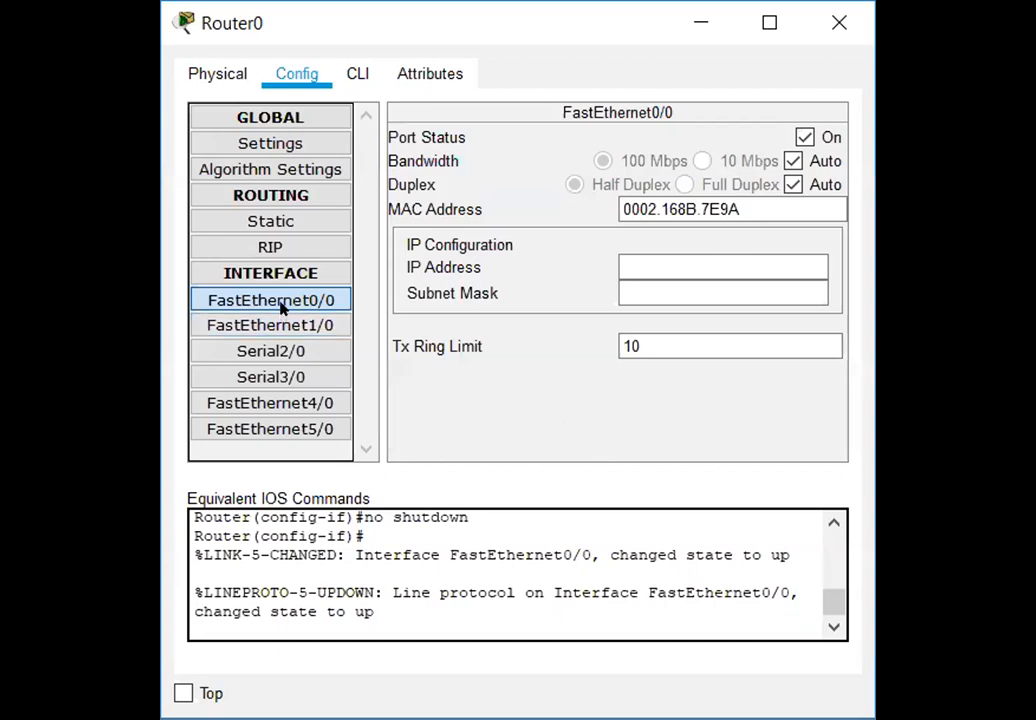
{"action": "left_click", "coordinate": [638, 260]}
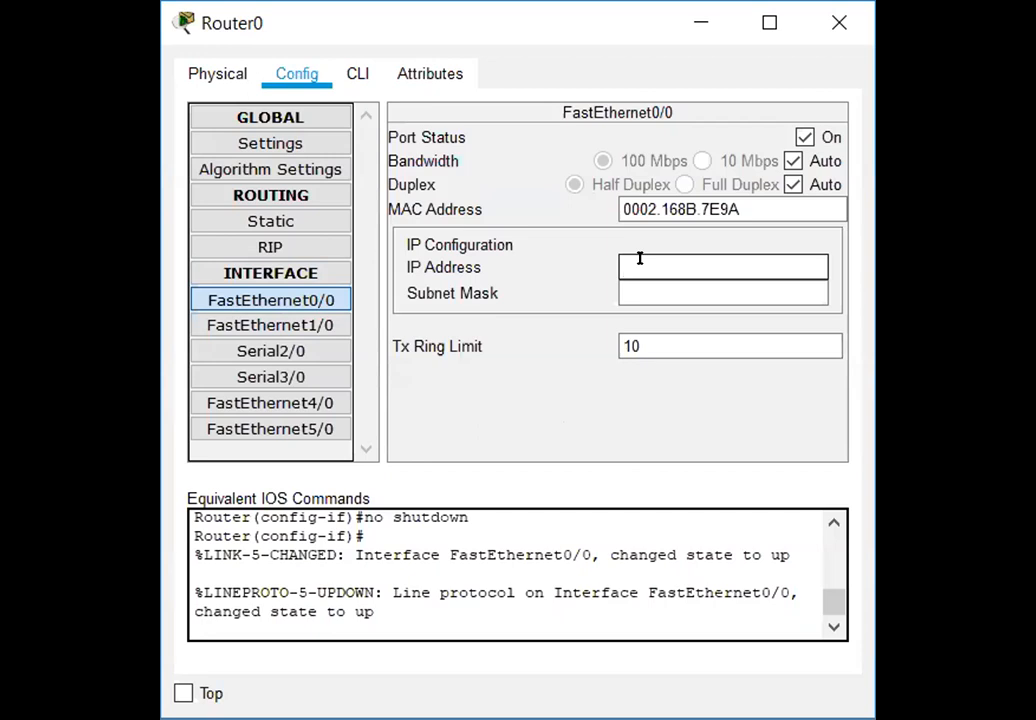
{"action": "type", "text": "192.168.1.100"}
{"action": "key", "text": "Tab"}
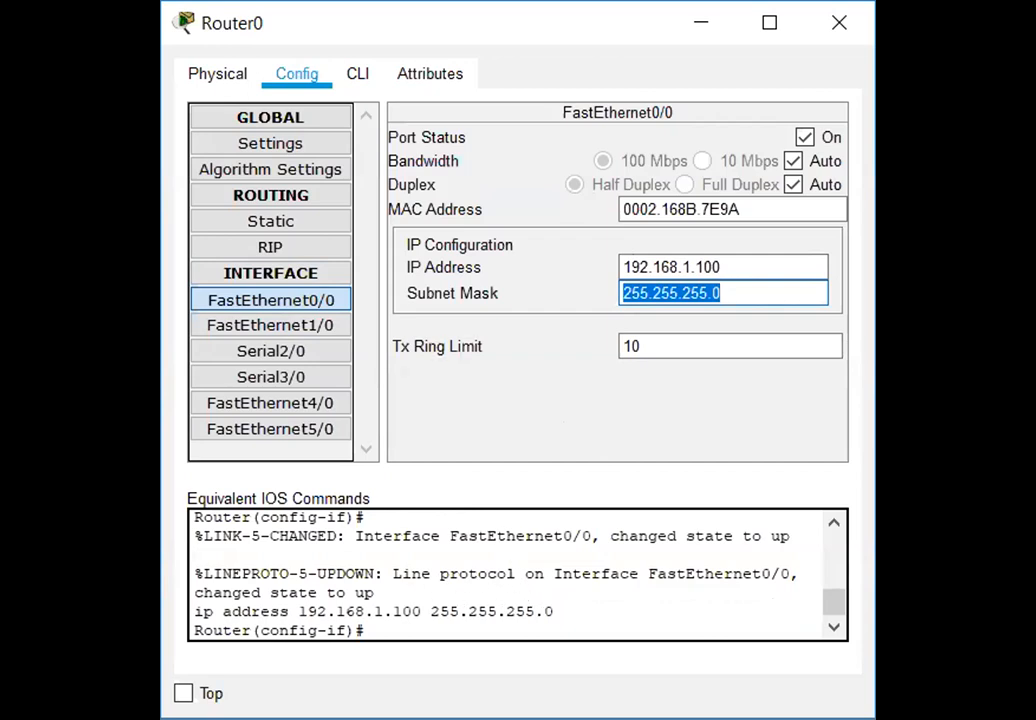
{"action": "left_click", "coordinate": [357, 80]}
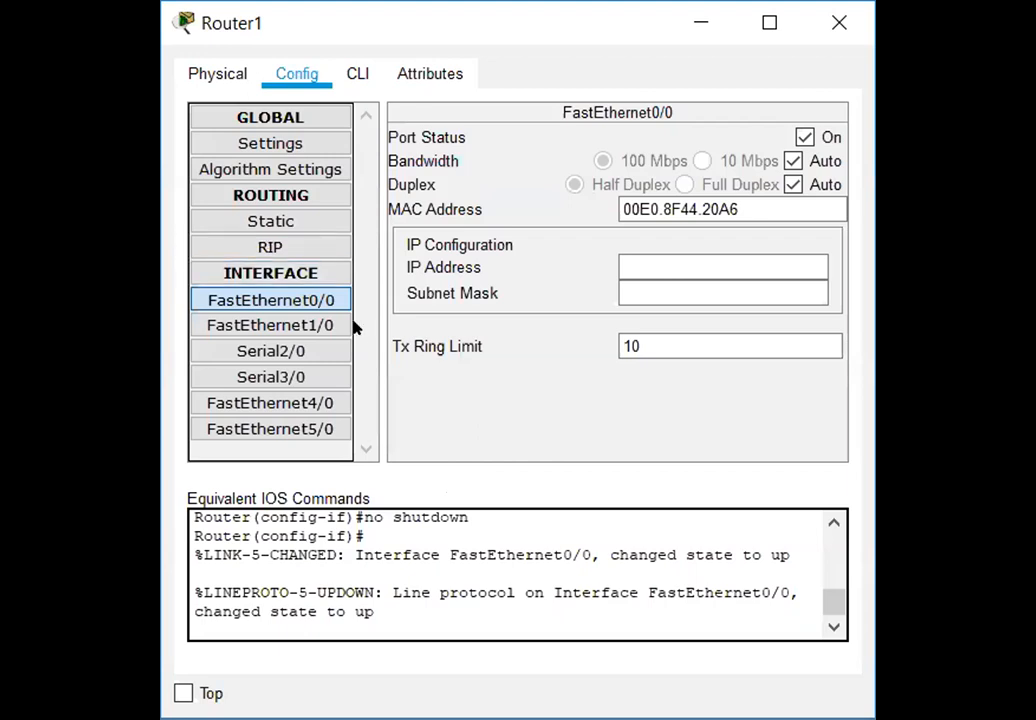
Step: Assign IP address 10.10.10.100 with subnet mask 255.0.0.0 to Router1's FastEthernet0/0 interface
{"action": "left_click", "coordinate": [657, 259]}
{"action": "type", "text": "10.10.10.100"}
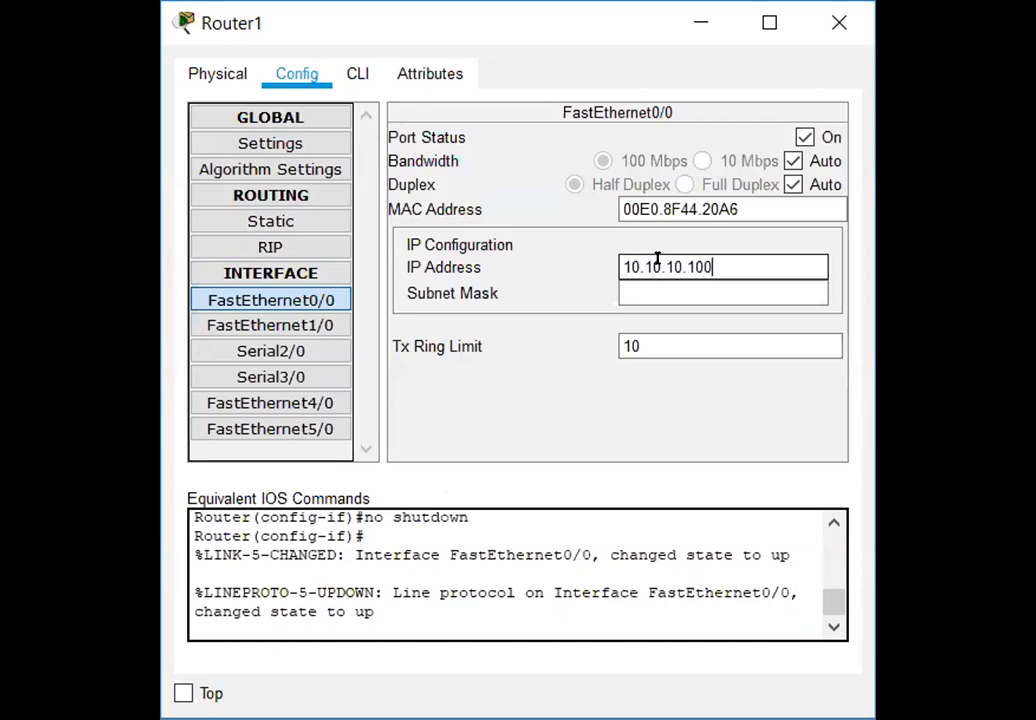
{"action": "key", "text": "Tab"}
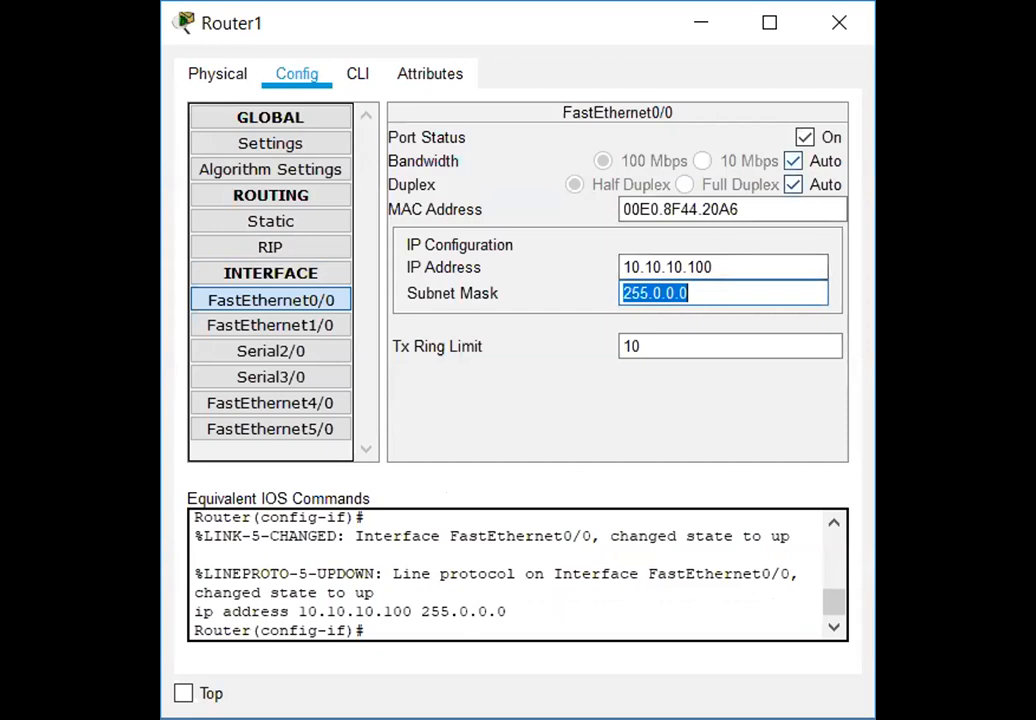
{"action": "key", "text": "alt+Tab"}
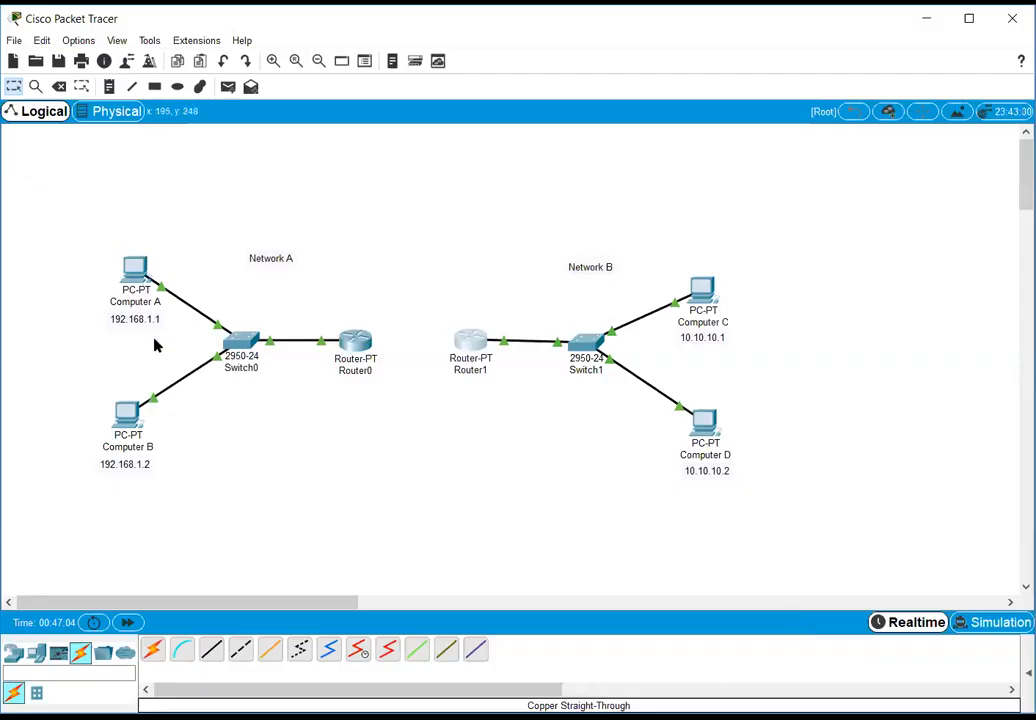
Step: Add a note reading 192.168.1.100 and place it above the link between Switch0 and Router0
{"action": "left_click", "coordinate": [109, 86]}
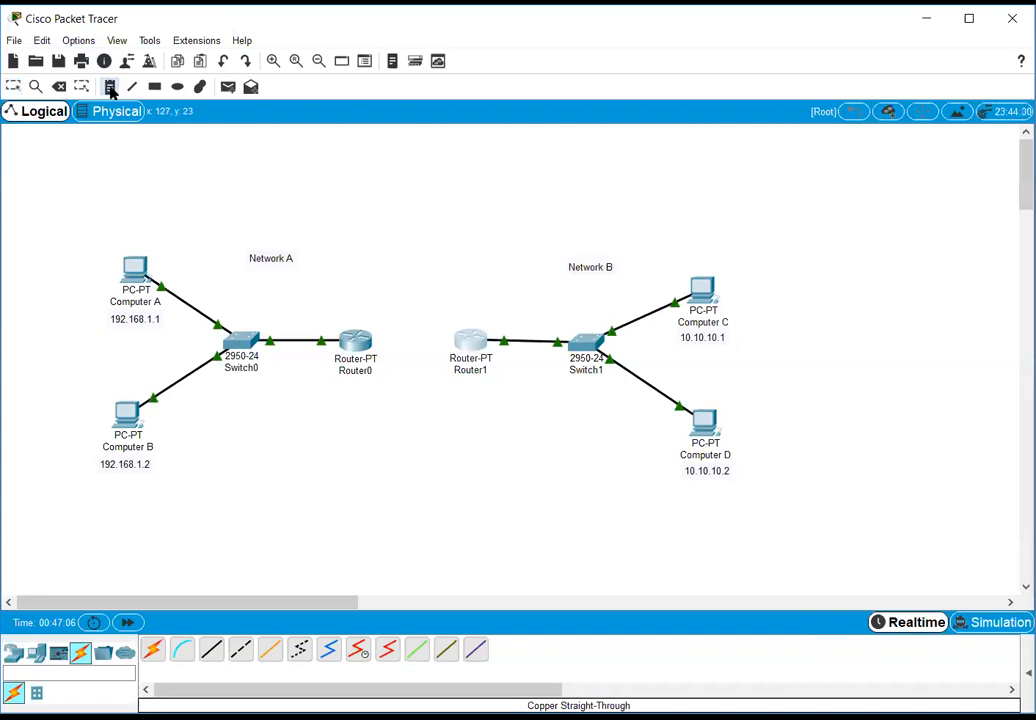
{"action": "left_click", "coordinate": [332, 387]}
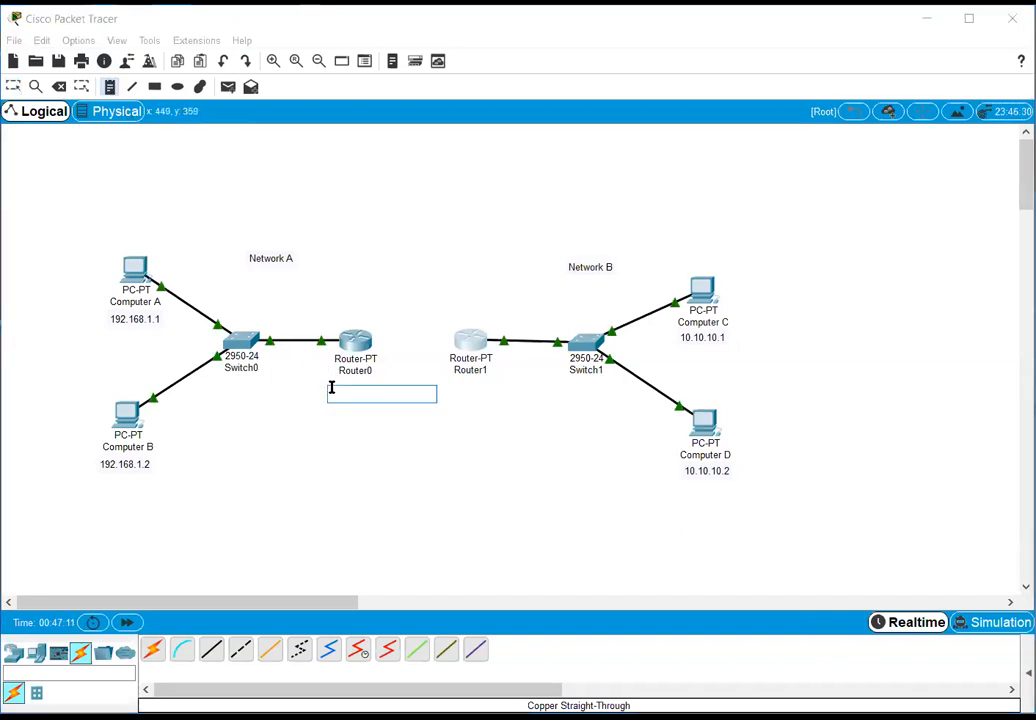
{"action": "type", "text": "192.168.1.100"}
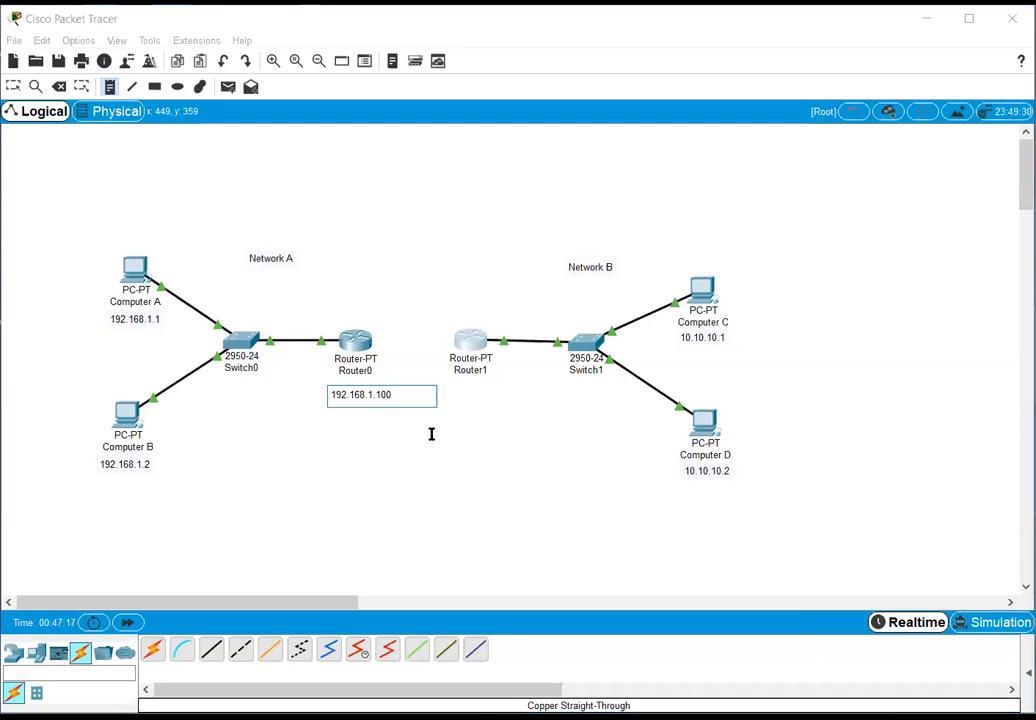
{"action": "key", "text": "Escape"}
{"action": "left_click_drag", "start_coordinate": [356, 397], "coordinate": [303, 327]}
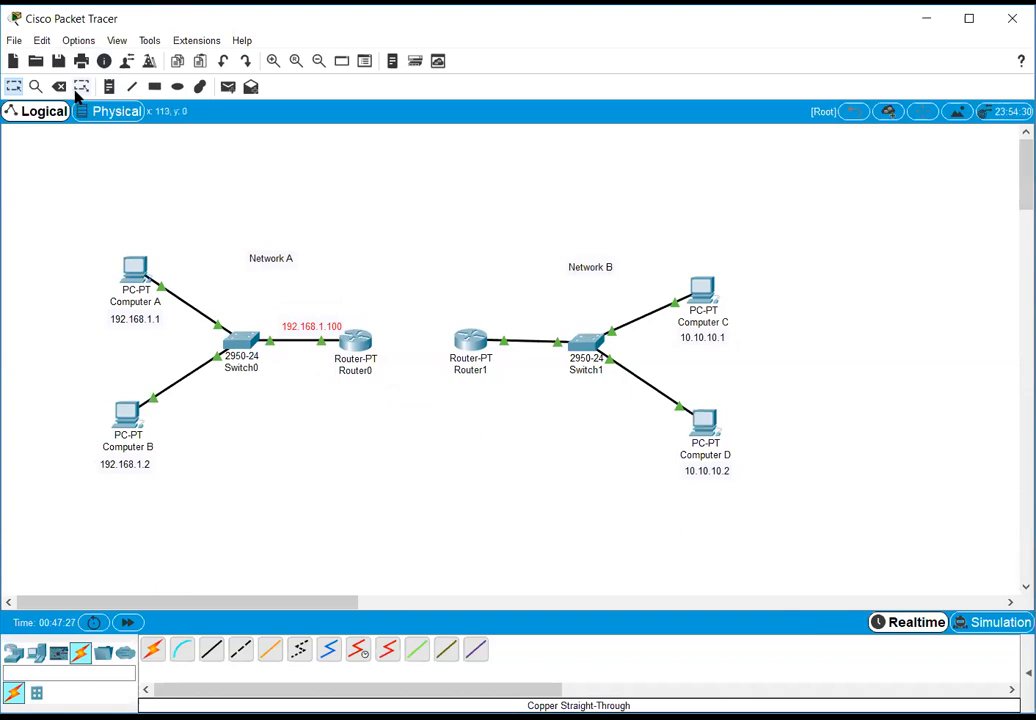
Step: Add a note reading 10.10.10.100 and place it above the link between Router1 and Switch1
{"action": "left_click", "coordinate": [110, 87]}
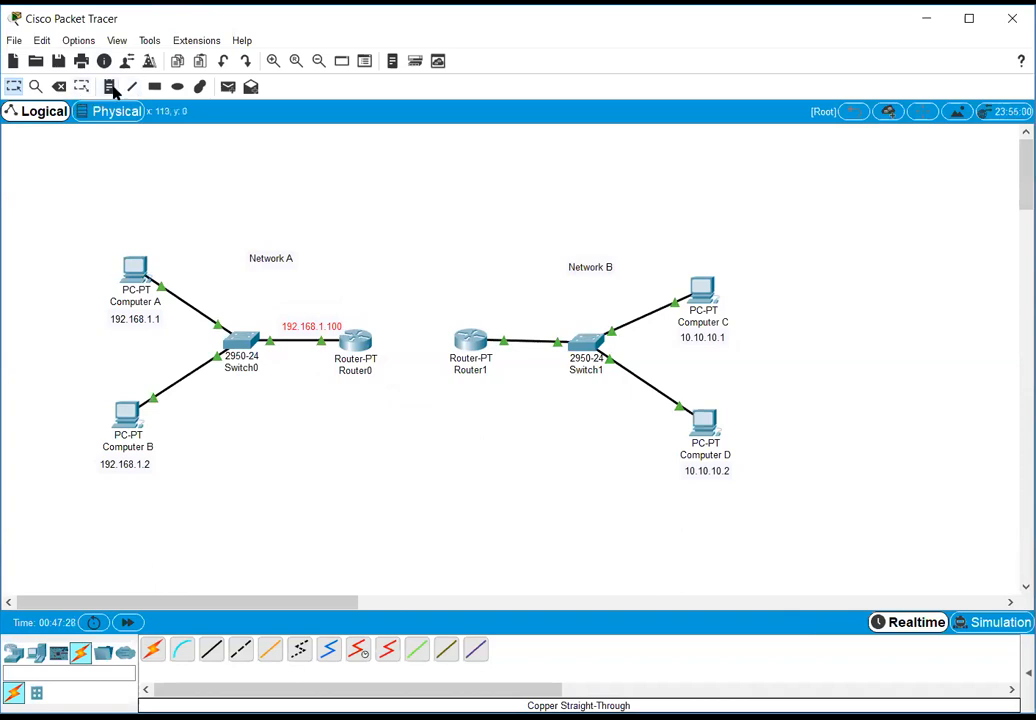
{"action": "left_click", "coordinate": [494, 330]}
{"action": "type", "text": "10.10"}
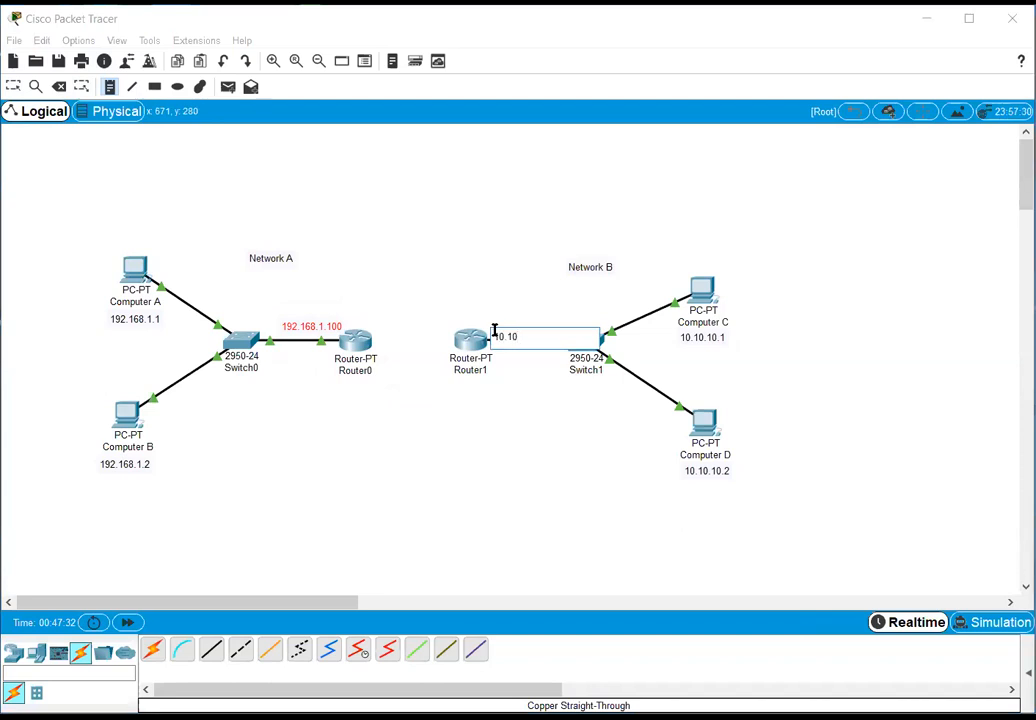
{"action": "type", "text": ".10.100"}
{"action": "key", "text": "Escape"}
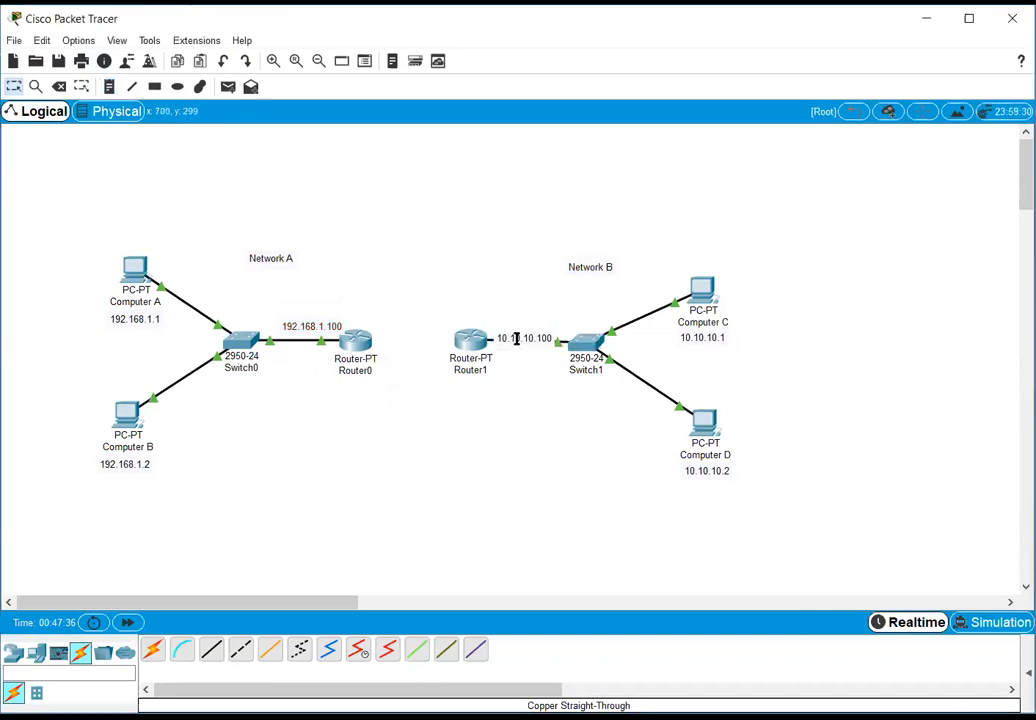
{"action": "double_click", "coordinate": [514, 331]}
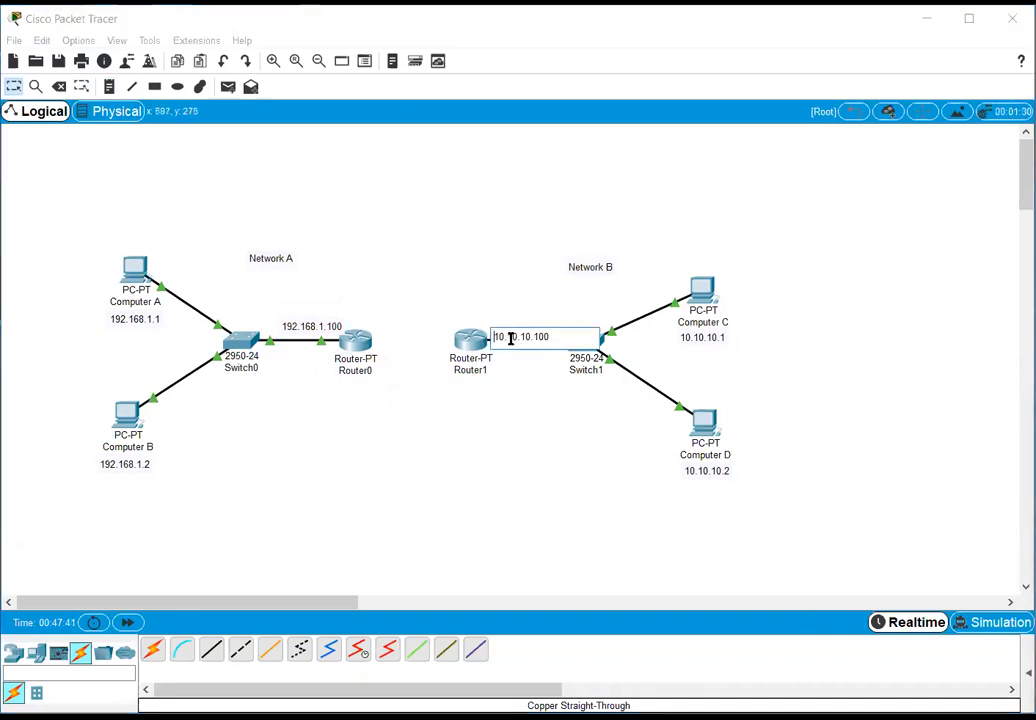
{"action": "left_click", "coordinate": [474, 393]}
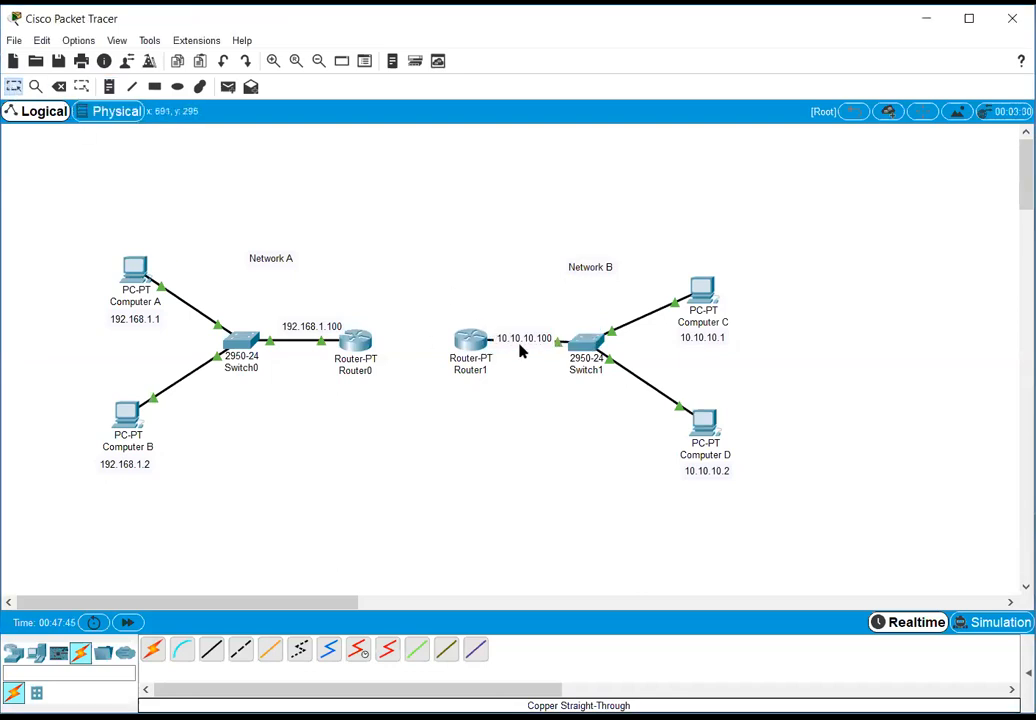
{"action": "left_click_drag", "start_coordinate": [516, 338], "coordinate": [518, 334]}
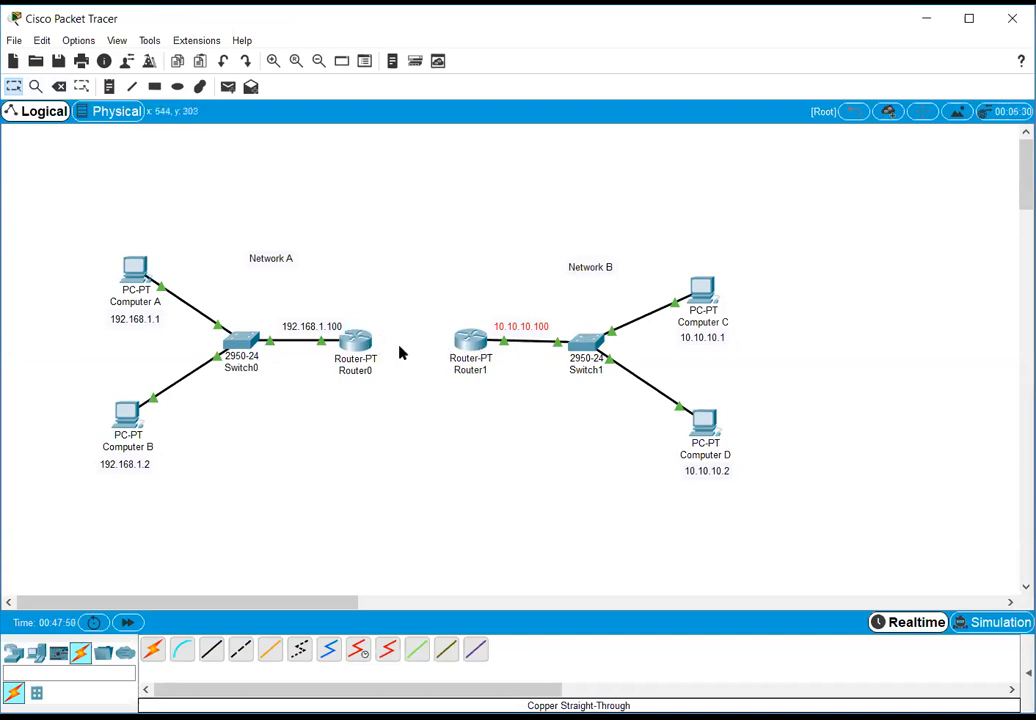
Step: Connect Router0 to Router1 with an automatically chosen cable type
{"action": "left_click", "coordinate": [153, 651]}
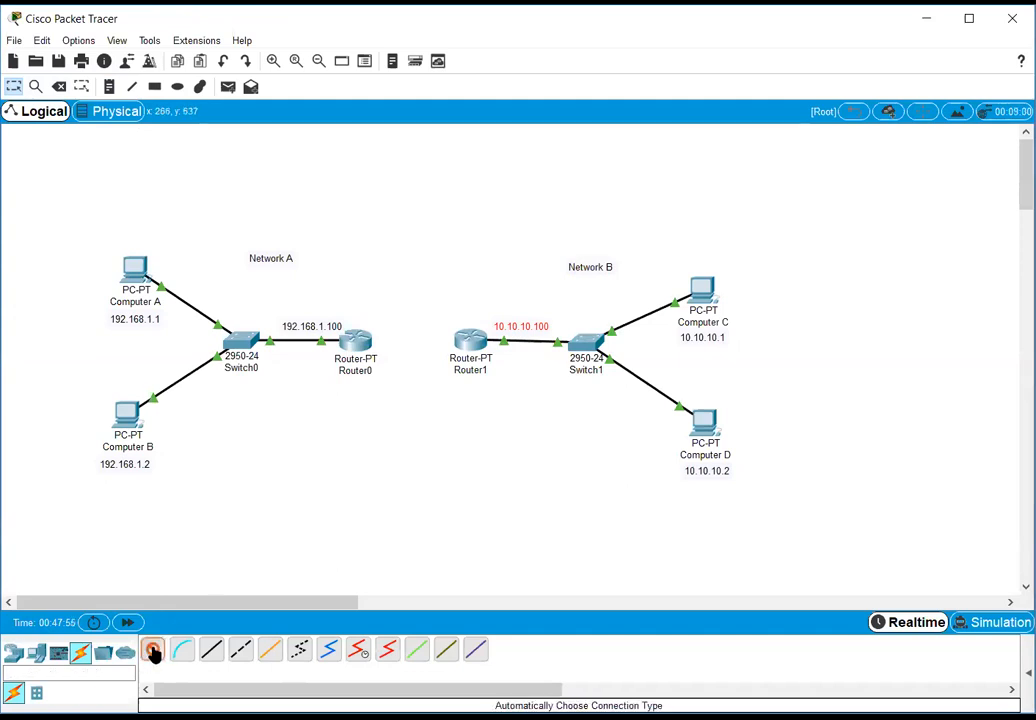
{"action": "left_click", "coordinate": [366, 345]}
{"action": "left_click", "coordinate": [468, 345]}
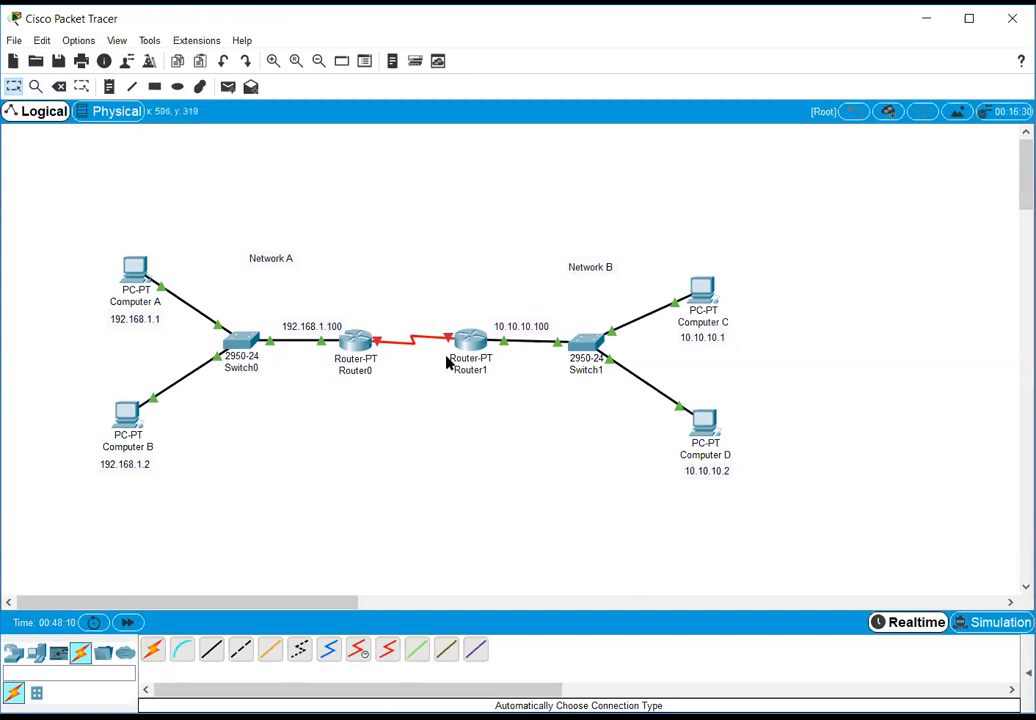
Step: Turn on Router1's Serial2/0 port and assign it IP address 172.16.0.1 with subnet mask 255.255.0.0
{"action": "mouse_move", "coordinate": [447, 340]}
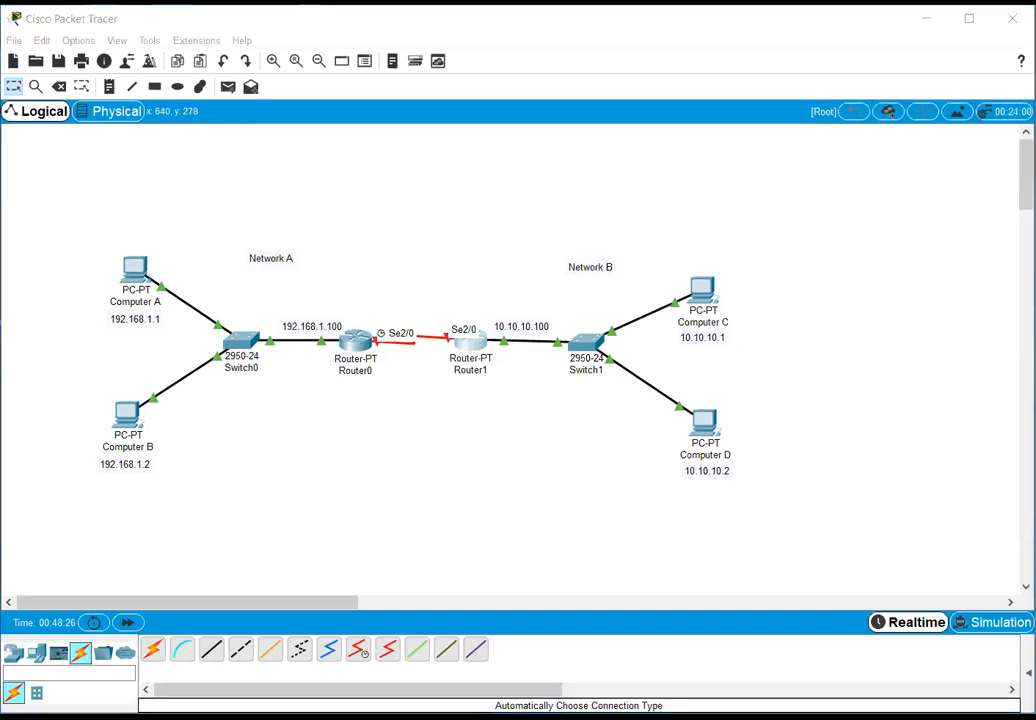
{"action": "left_click", "coordinate": [462, 345]}
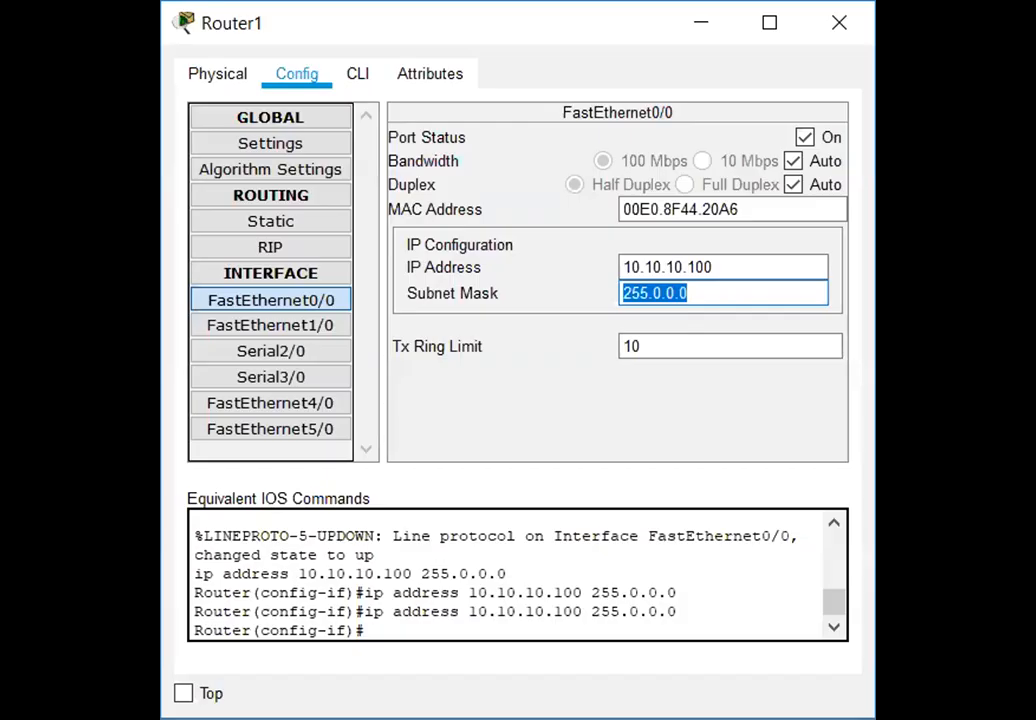
{"action": "left_click", "coordinate": [330, 351]}
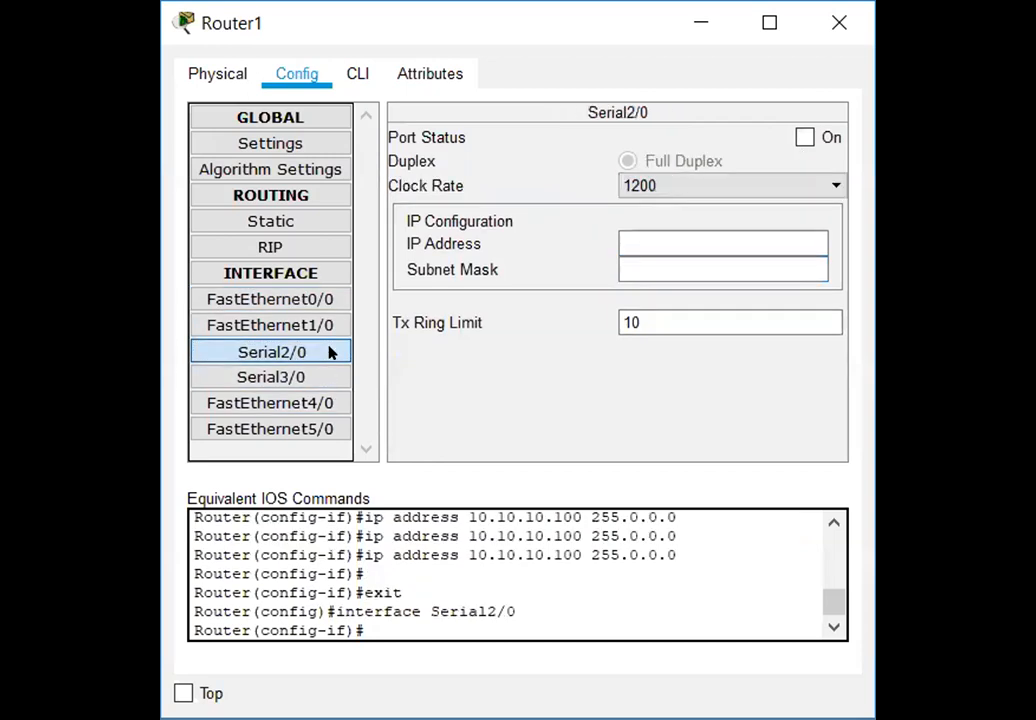
{"action": "left_click", "coordinate": [805, 138]}
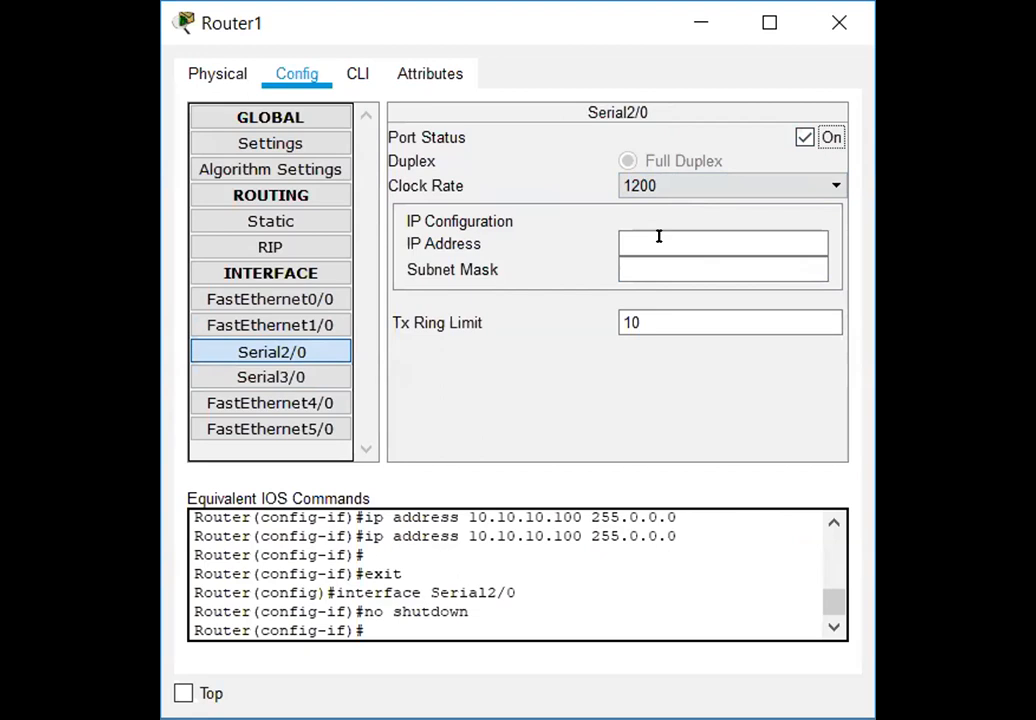
{"action": "left_click", "coordinate": [625, 238]}
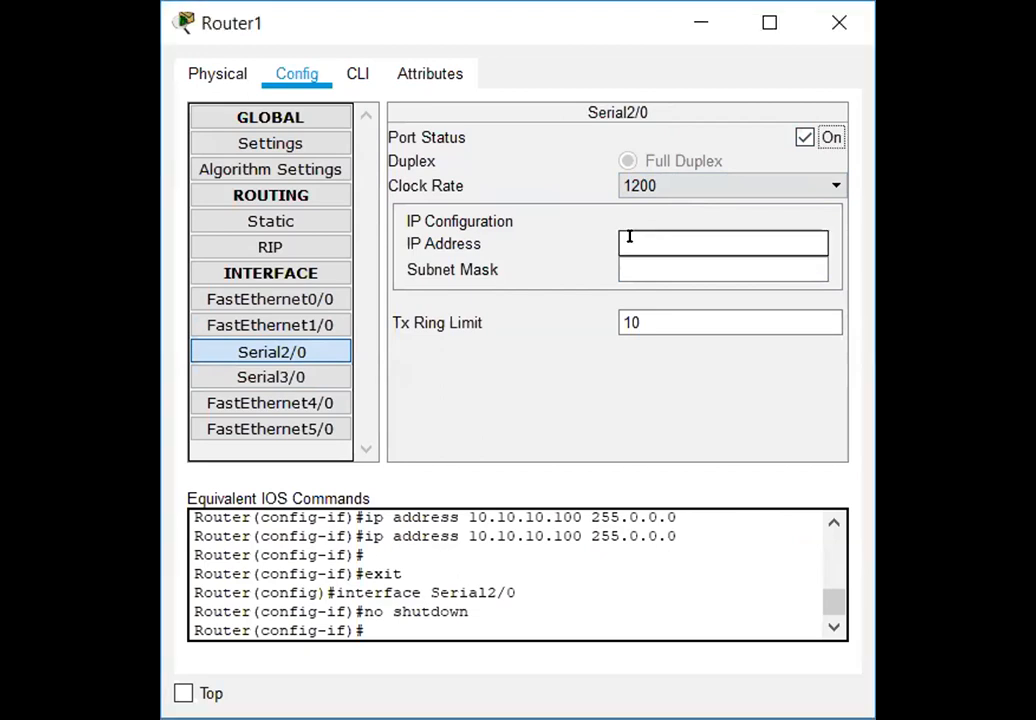
{"action": "type", "text": "172.16.0.1"}
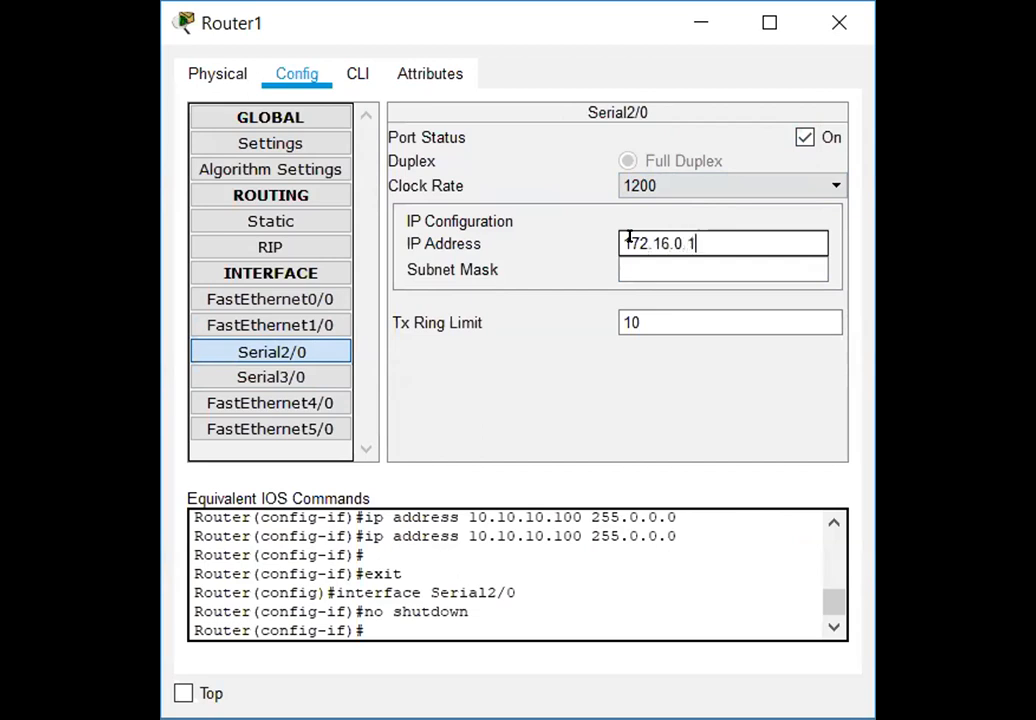
{"action": "key", "text": "Tab"}
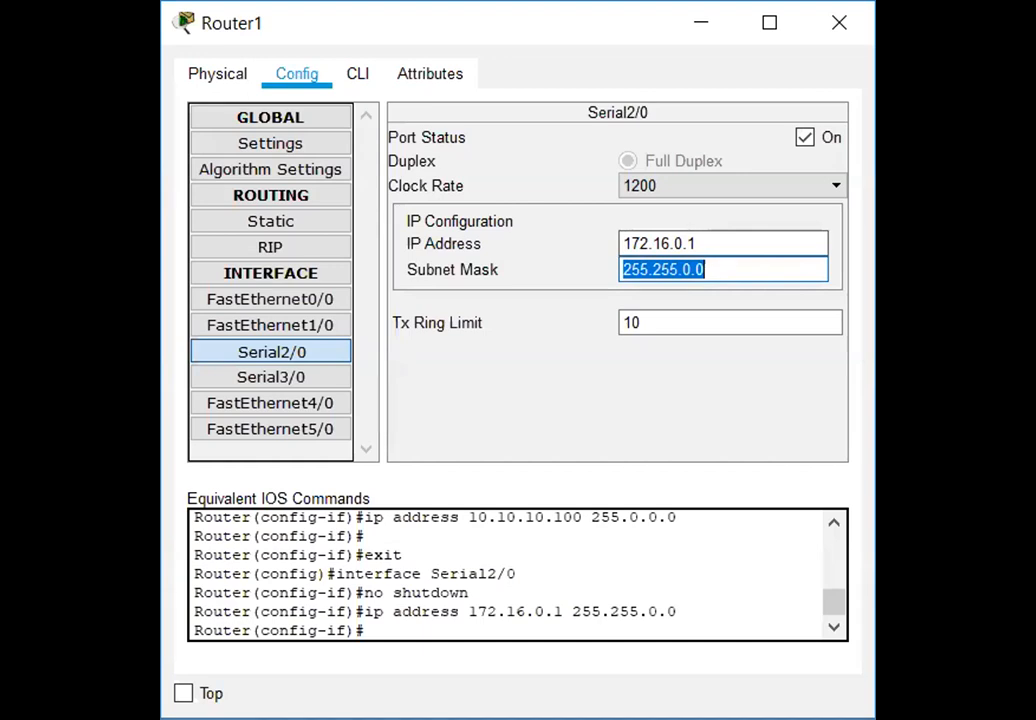
{"action": "key", "text": "alt+Tab"}
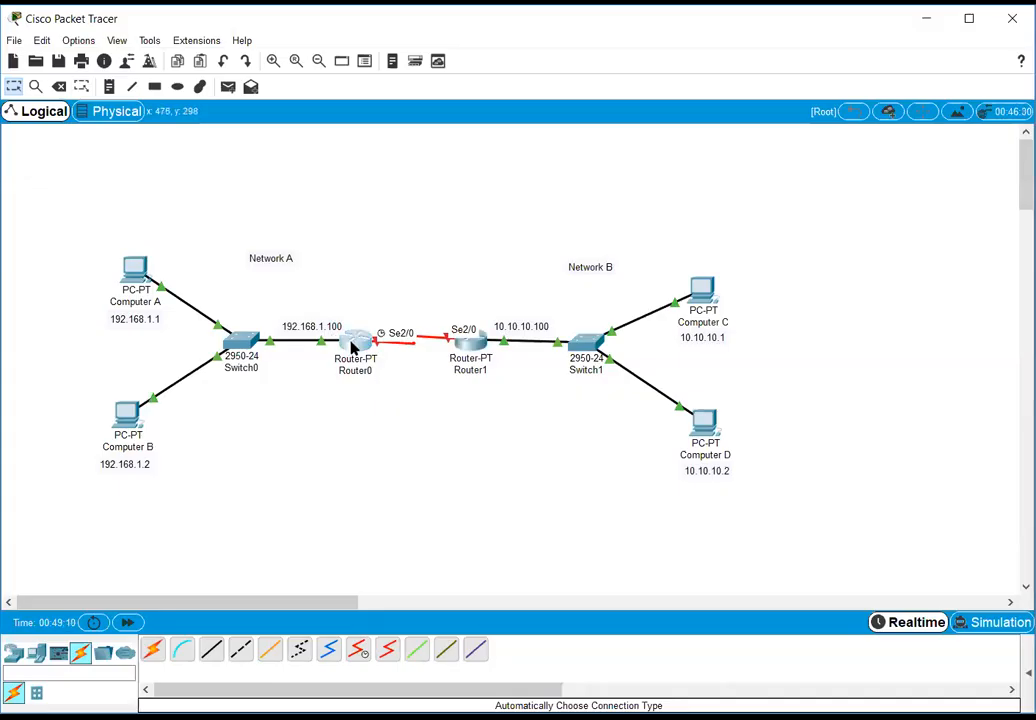
Step: Turn on Router0's Serial2/0 port and assign it IP address 172.16.0.2 with subnet mask 255.255.0.0
{"action": "key", "text": "alt+Tab"}
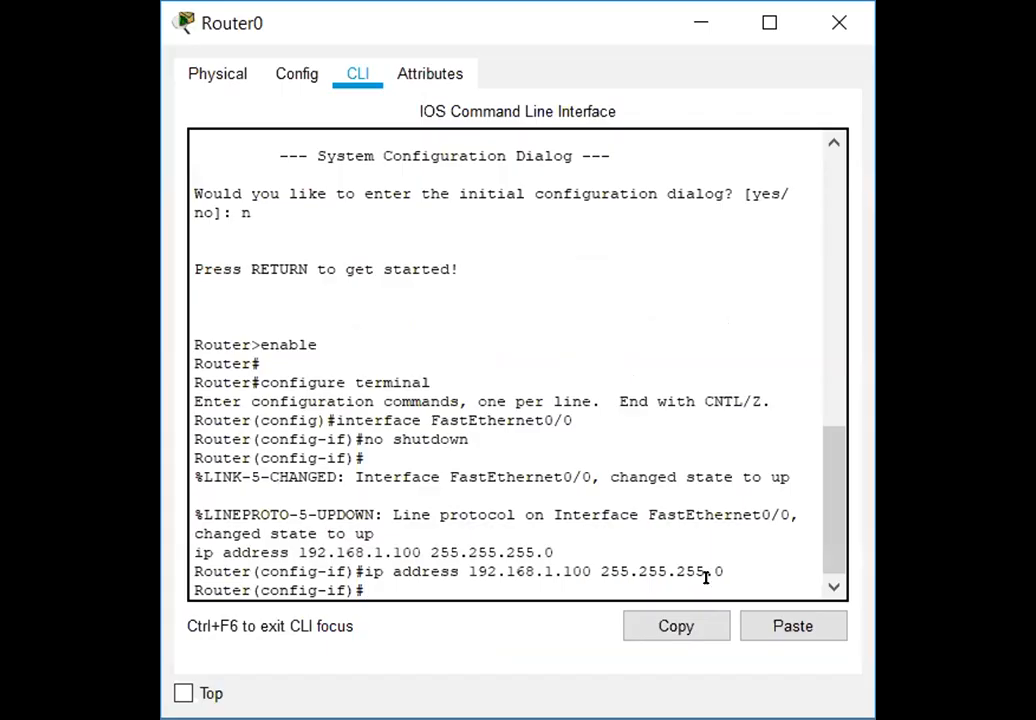
{"action": "left_click", "coordinate": [296, 71]}
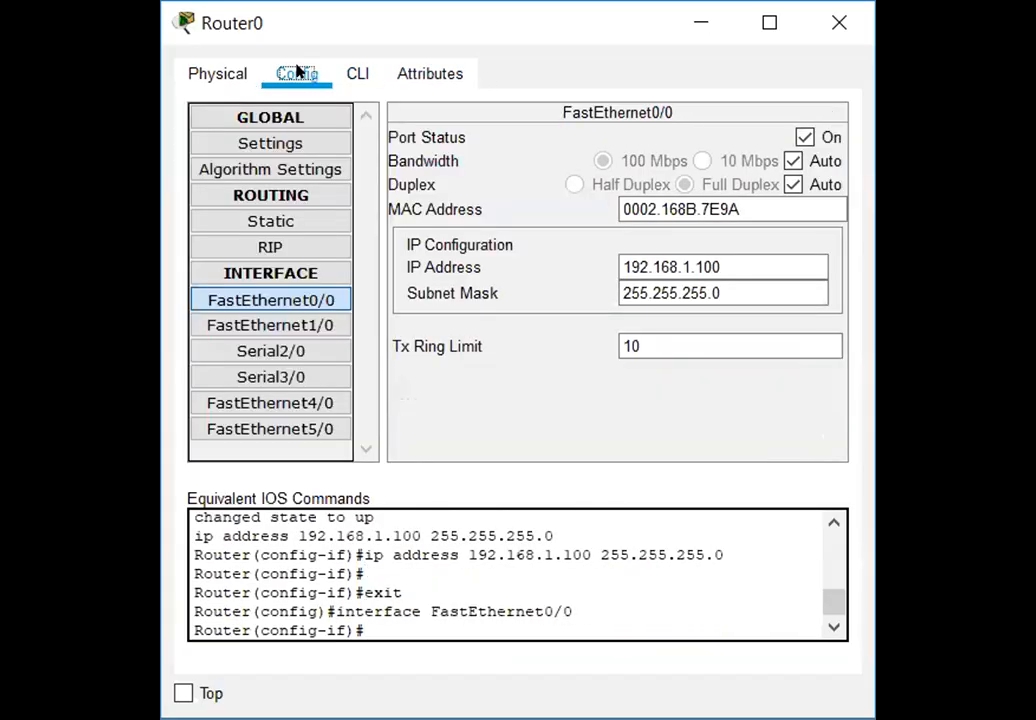
{"action": "left_click", "coordinate": [281, 350]}
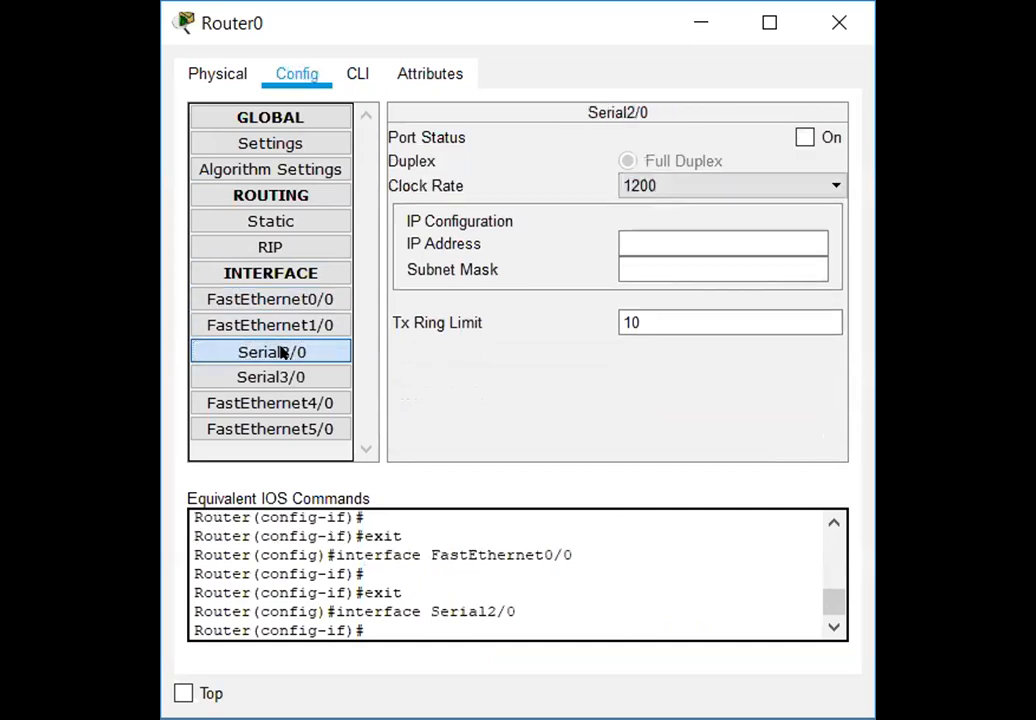
{"action": "left_click", "coordinate": [797, 139]}
{"action": "left_click", "coordinate": [650, 240]}
{"action": "type", "text": "172.16.0.2"}
{"action": "key", "text": "Tab"}
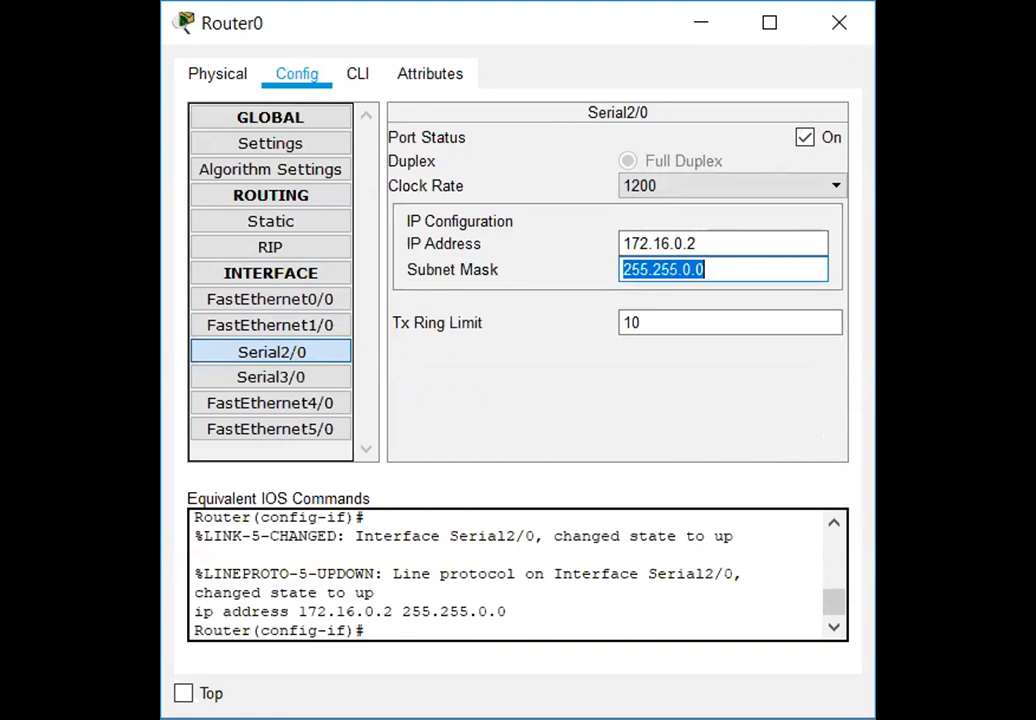
{"action": "key", "text": "alt+Tab"}
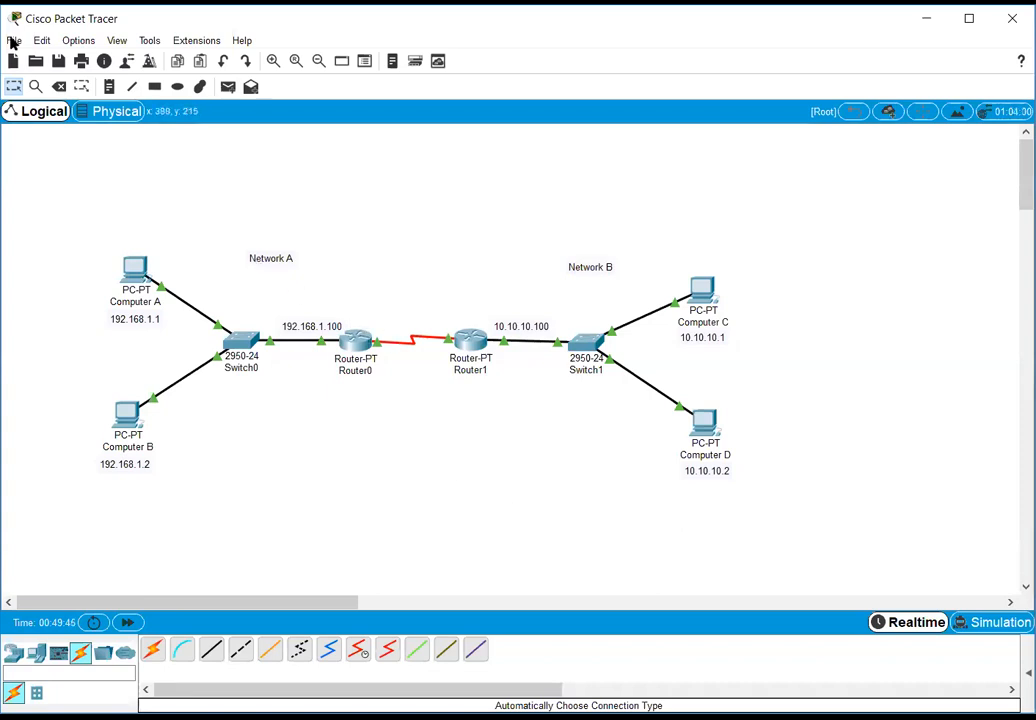
Step: Add a note reading 172.16.0.2 and place it above the serial link beside Router0
{"action": "left_click", "coordinate": [109, 86]}
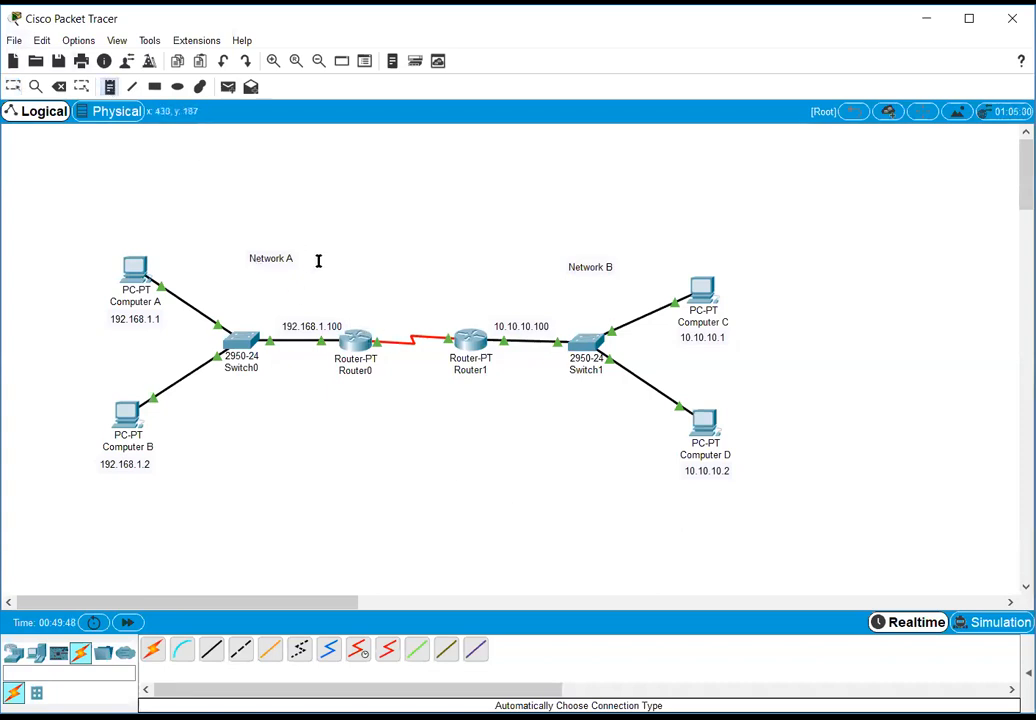
{"action": "left_click", "coordinate": [376, 327]}
{"action": "type", "text": "1720"}
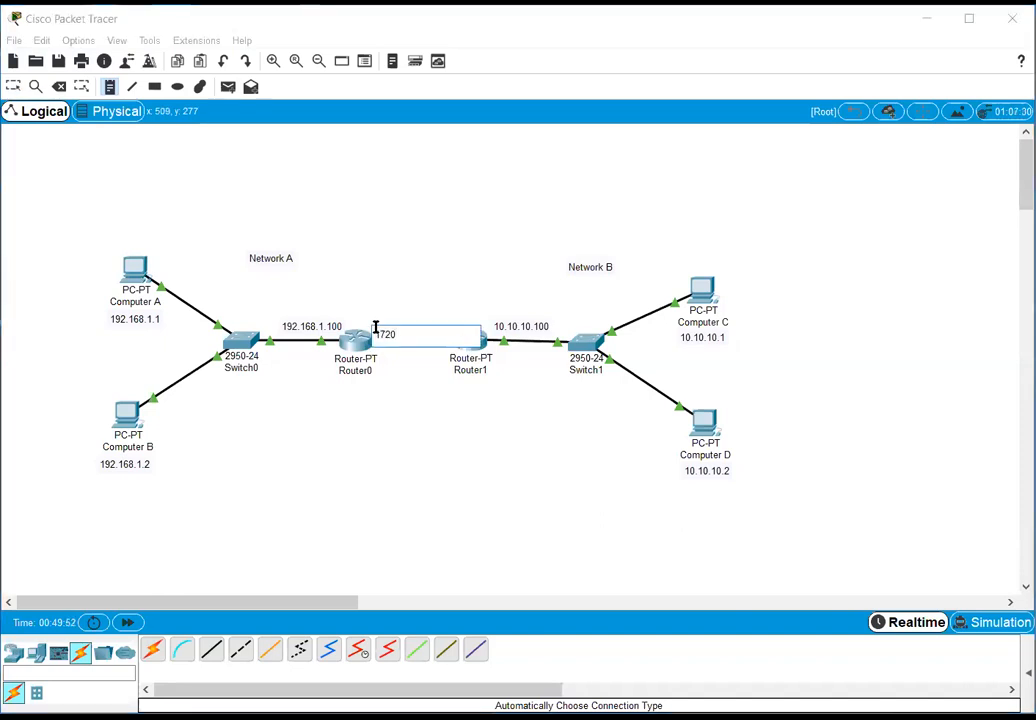
{"action": "key", "text": "BackSpace"}
{"action": "type", "text": ".16"}
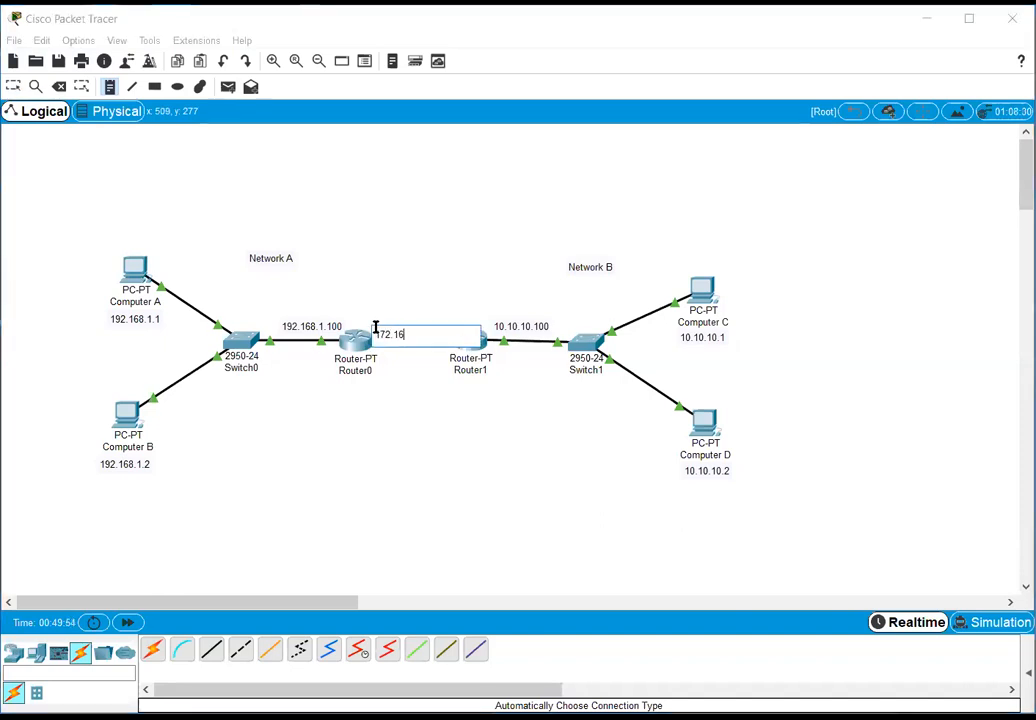
{"action": "type", "text": ".0.2"}
{"action": "key", "text": "Escape"}
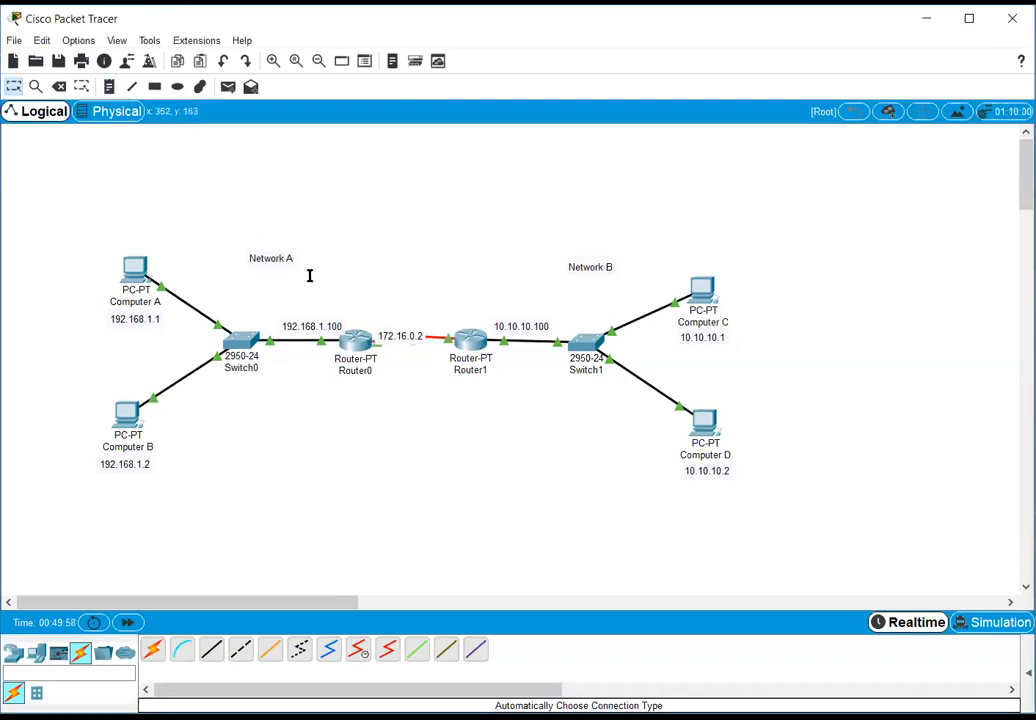
{"action": "double_click", "coordinate": [387, 336]}
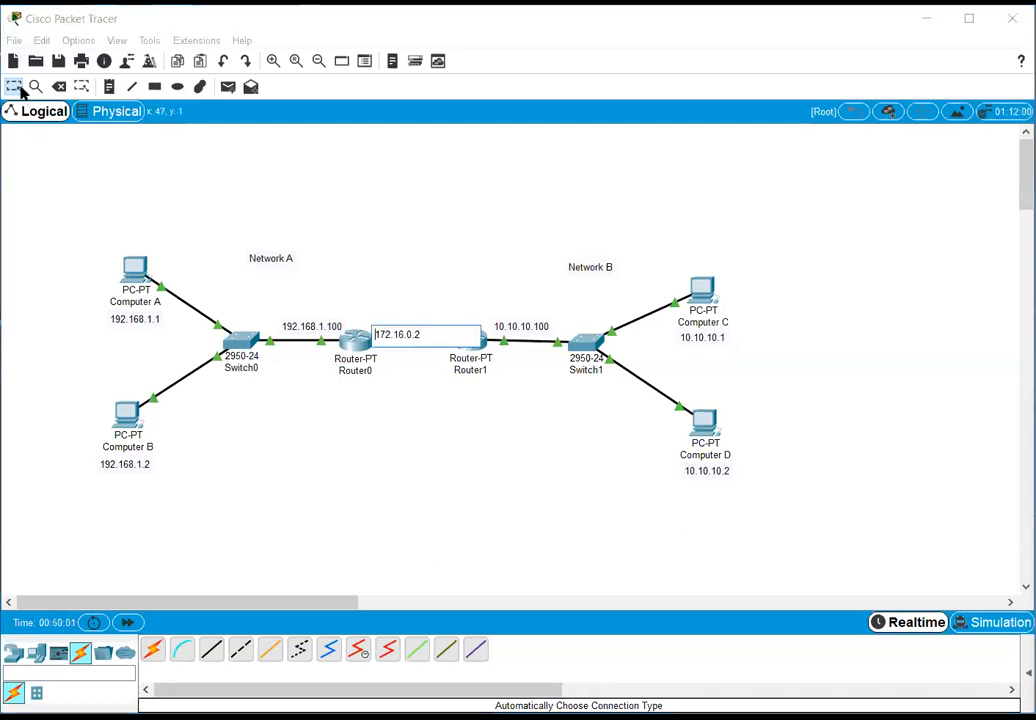
{"action": "left_click", "coordinate": [19, 87]}
{"action": "left_click_drag", "start_coordinate": [388, 338], "coordinate": [386, 328]}
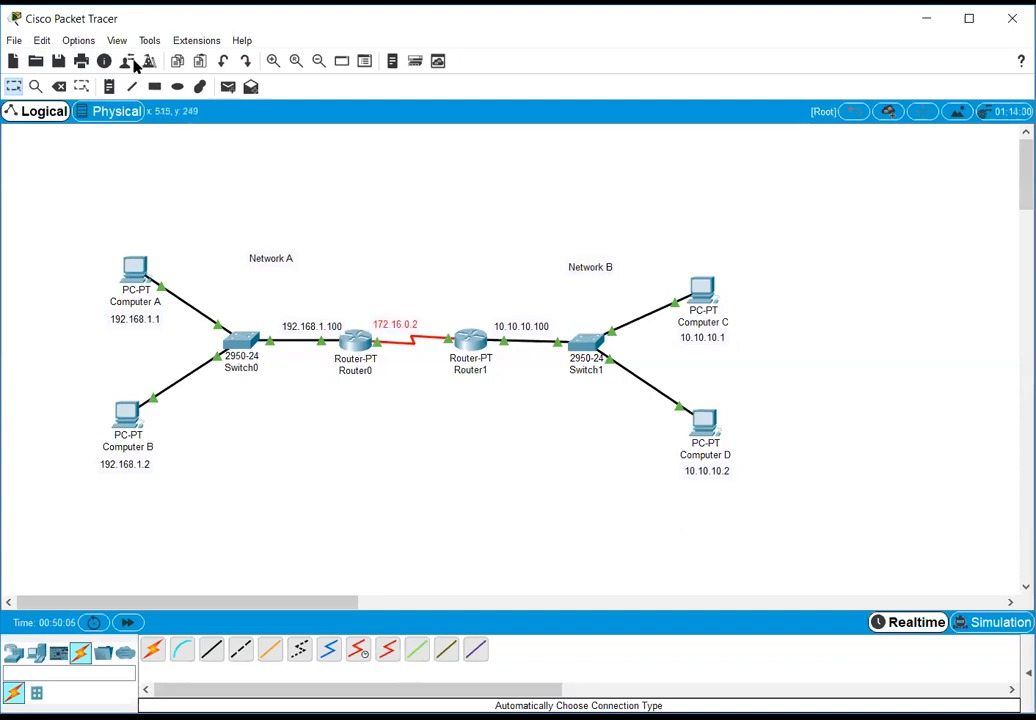
Step: Add a note reading 172.16.0.1 beside Router1 for its serial interface
{"action": "left_click", "coordinate": [110, 87]}
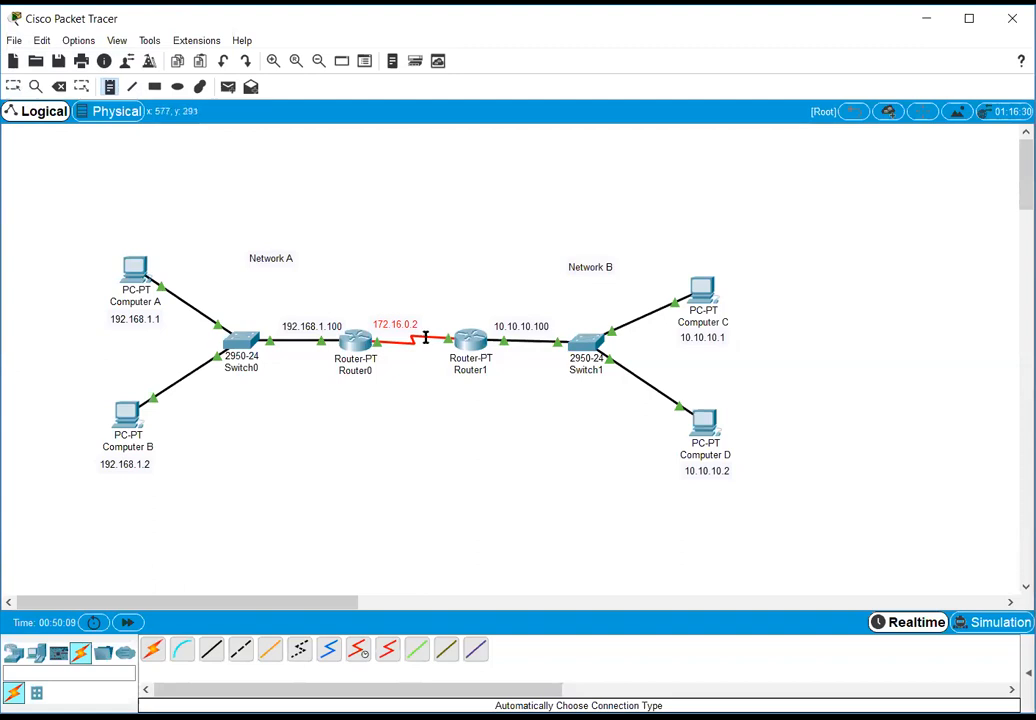
{"action": "left_click", "coordinate": [430, 325]}
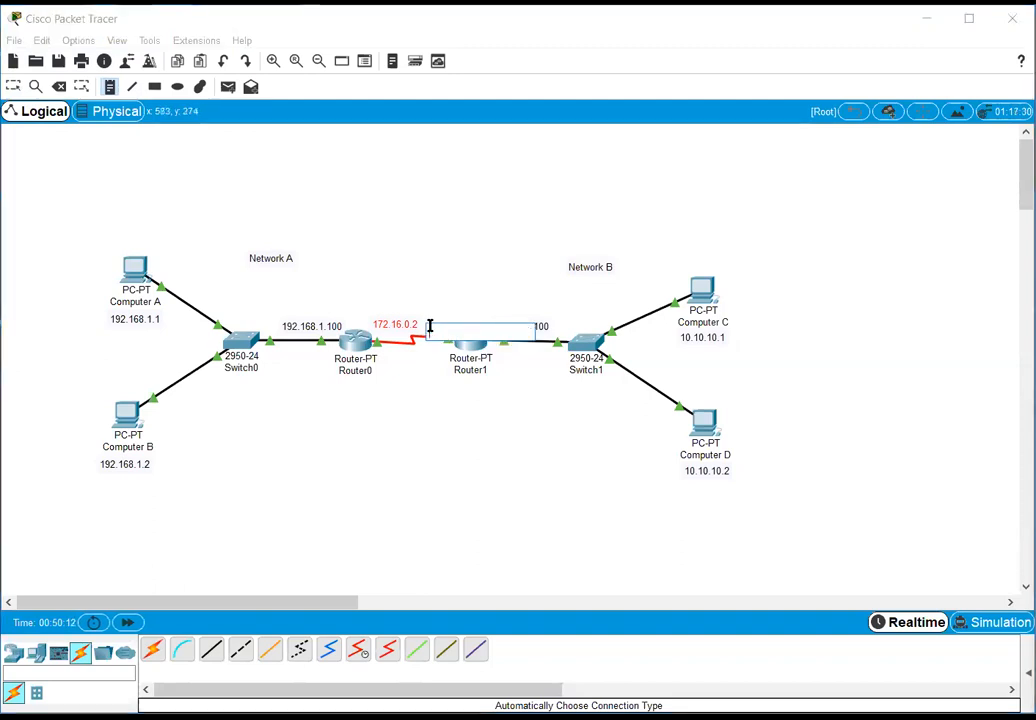
{"action": "type", "text": "176.1"}
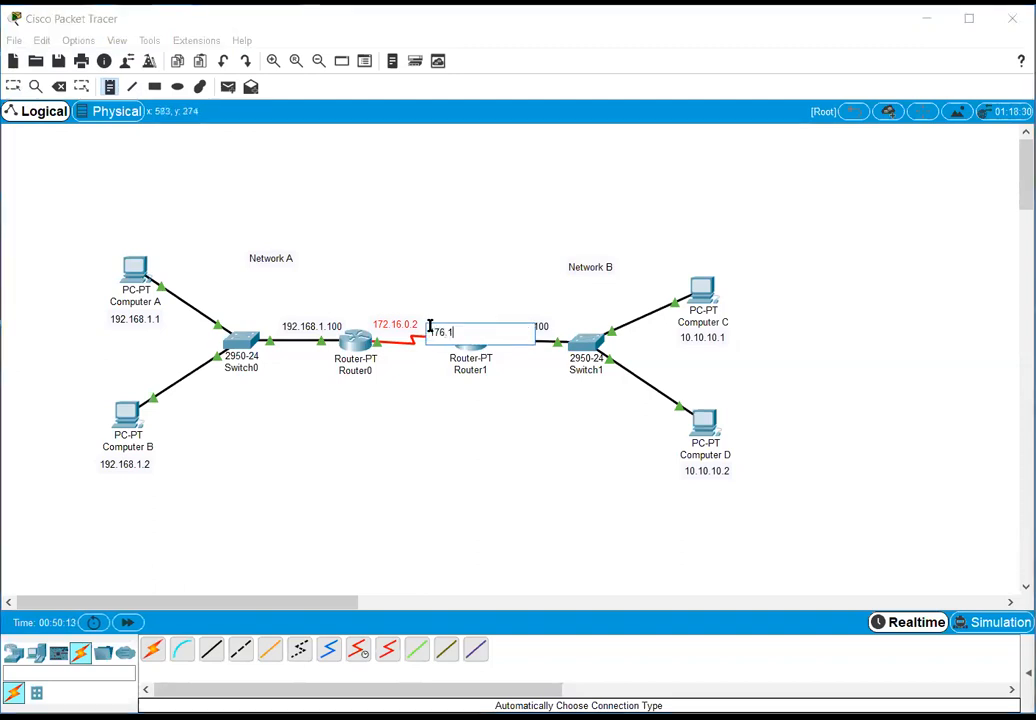
{"action": "type", "text": "6."}
{"action": "key", "text": "BackSpace"}
{"action": "key", "text": "BackSpace"}
{"action": "key", "text": "BackSpace"}
{"action": "key", "text": "BackSpace"}
{"action": "key", "text": "BackSpace"}
{"action": "type", "text": "2.16.0.1"}
{"action": "key", "text": "Escape"}
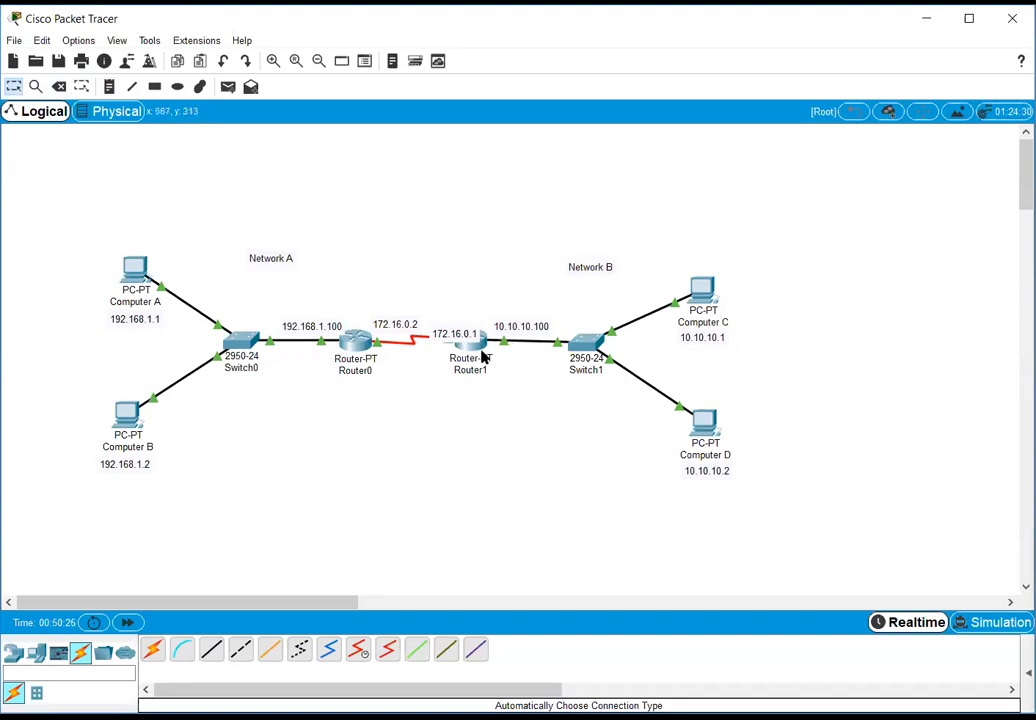
Step: Move the 172.16.0.1 note above Router1's end of the serial link, and shift Router1 and the 10.10.10.100 note slightly toward Switch1
{"action": "left_click_drag", "start_coordinate": [456, 341], "coordinate": [511, 331]}
{"action": "left_click", "coordinate": [455, 326]}
{"action": "left_click", "coordinate": [505, 331]}
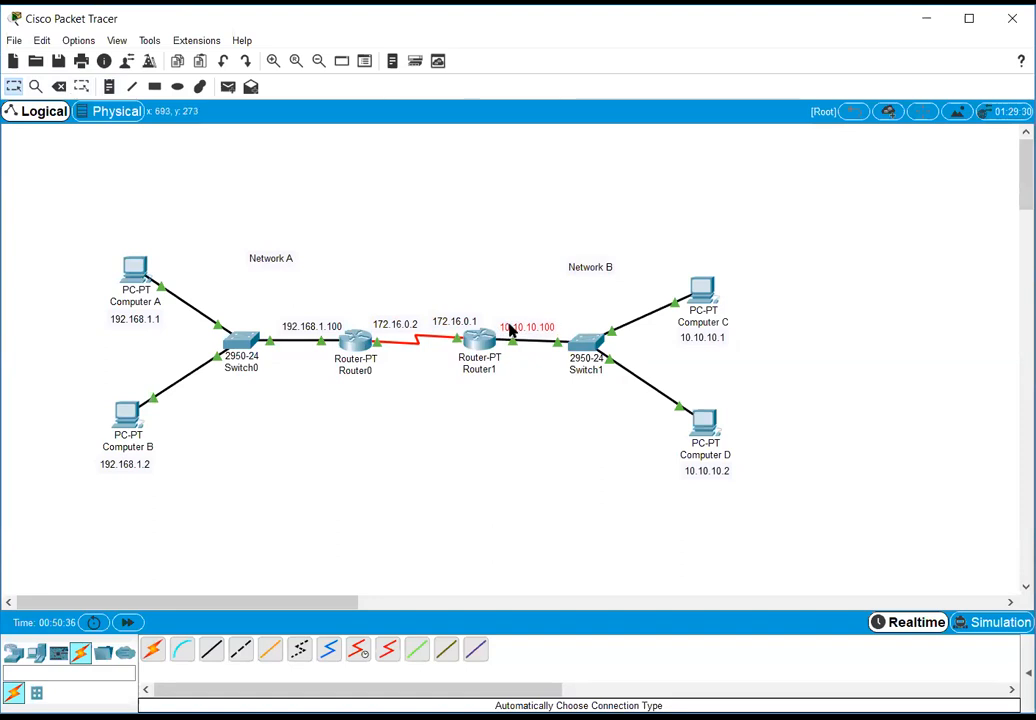
{"action": "left_click", "coordinate": [394, 501]}
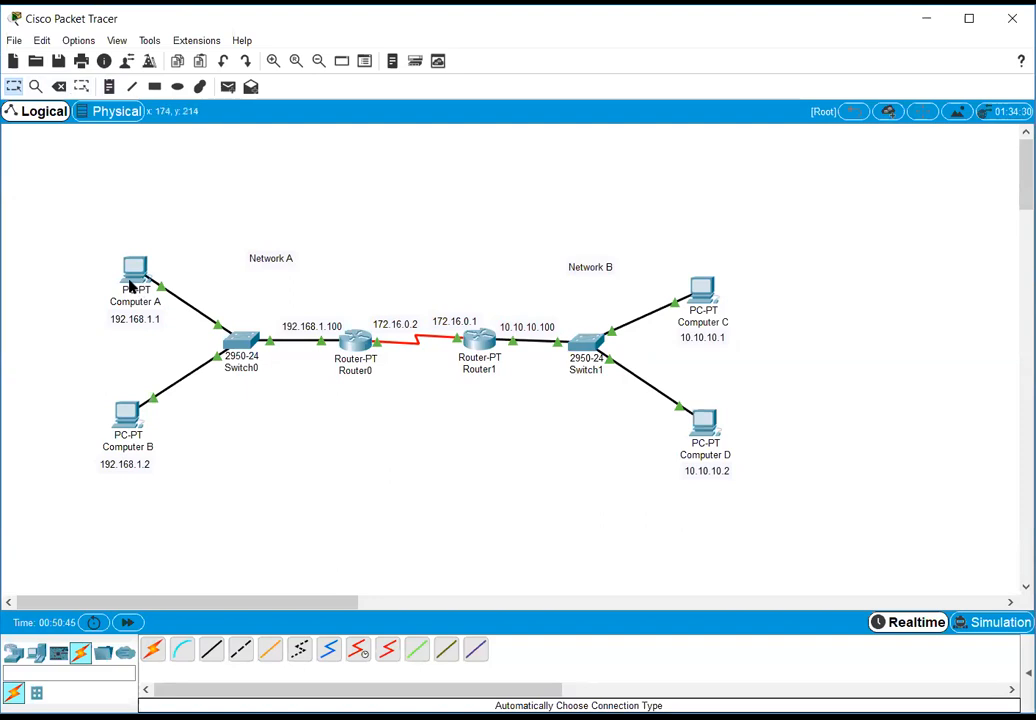
Step: Shift Computer A and its address note slightly away from Switch0, and ping 10.10.10.1 from Computer A's command prompt
{"action": "left_click_drag", "start_coordinate": [129, 286], "coordinate": [108, 312]}
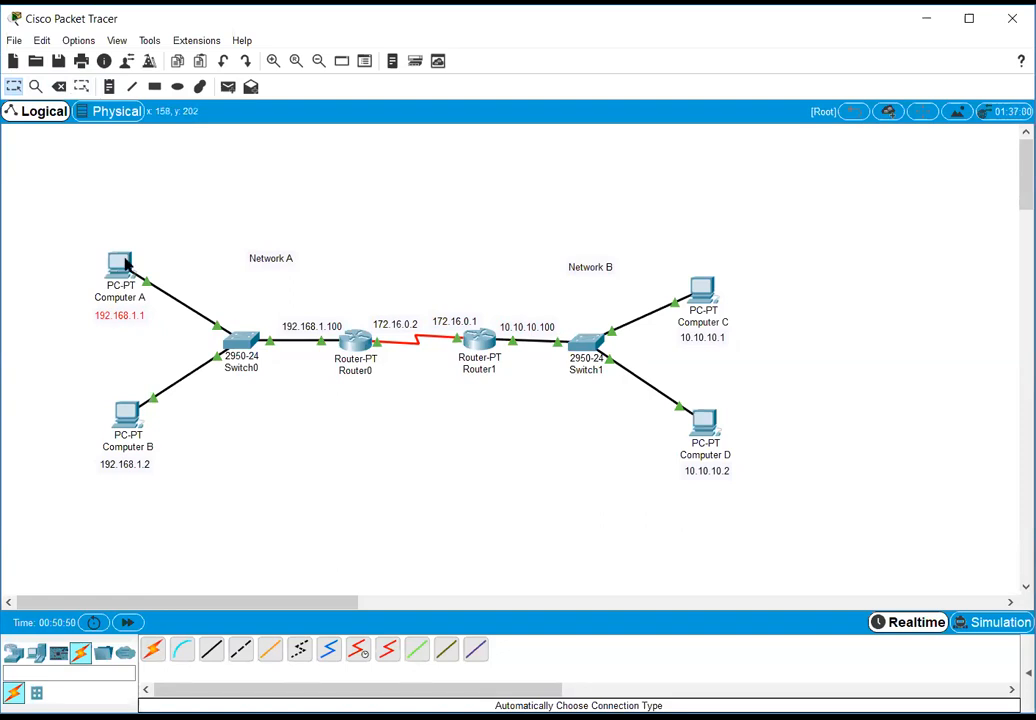
{"action": "mouse_move", "coordinate": [118, 277]}
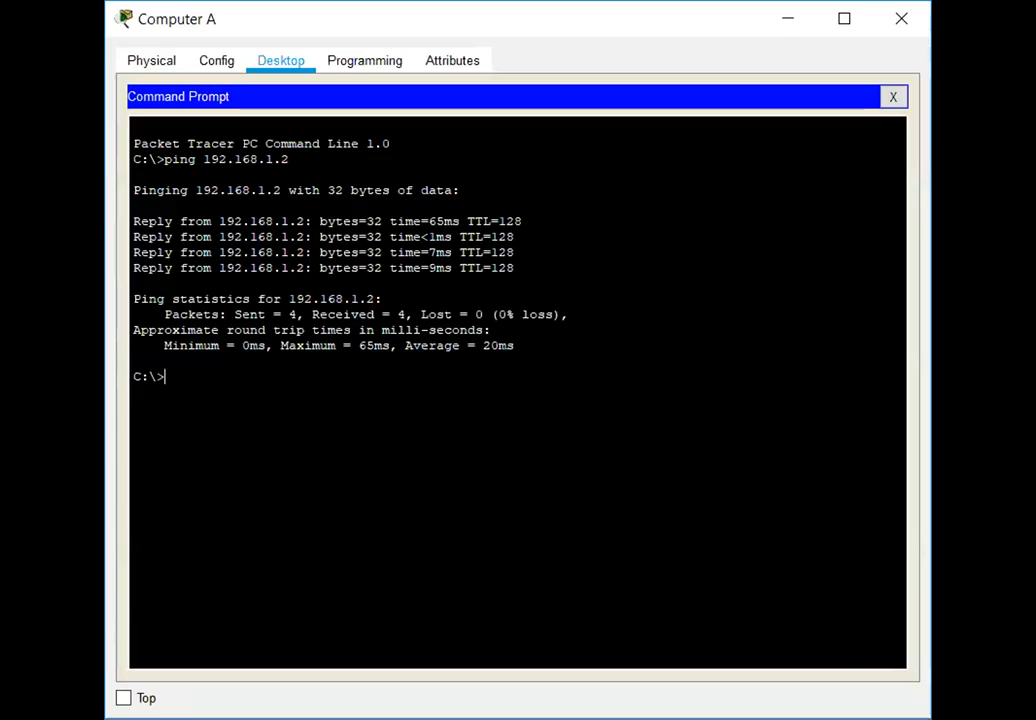
{"action": "type", "text": "ping "}
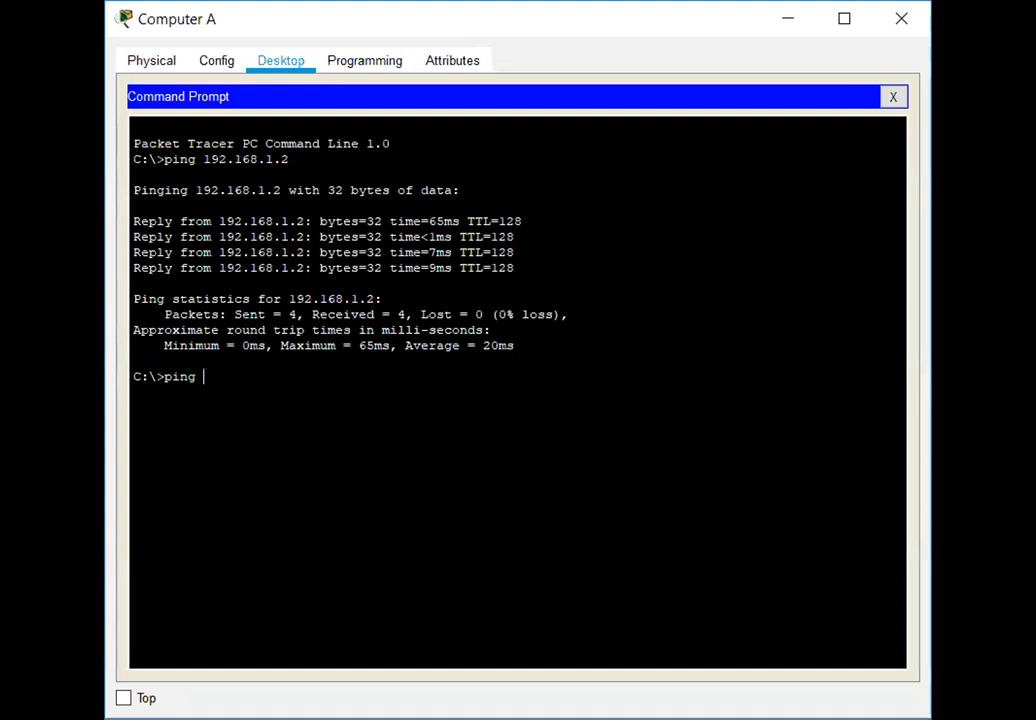
{"action": "type", "text": "10.10.10.1"}
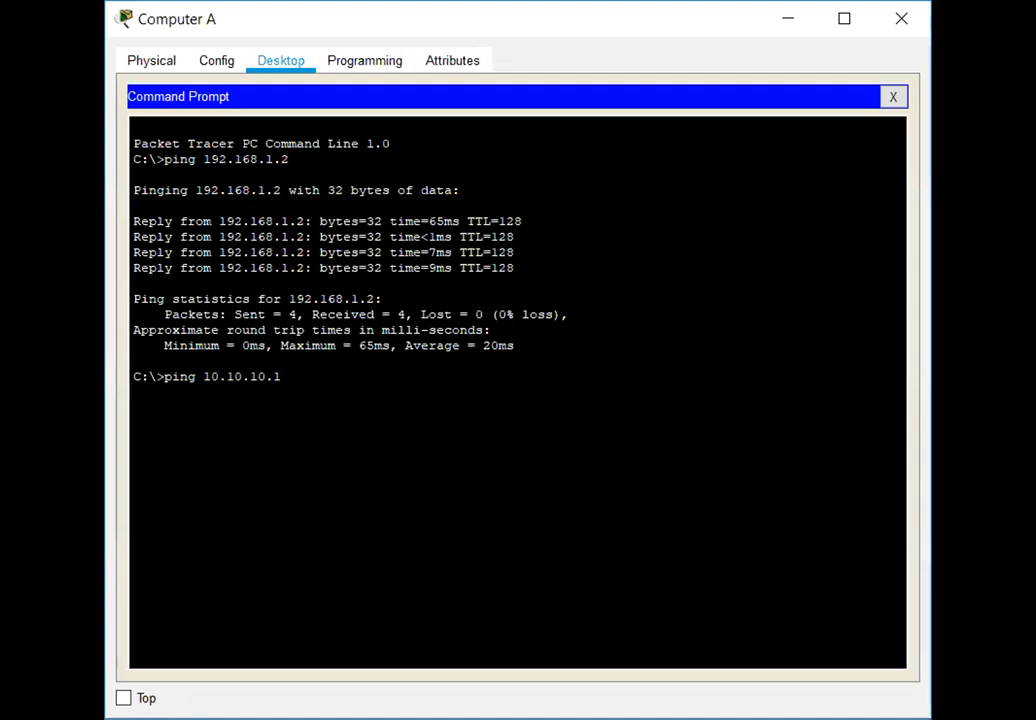
{"action": "key", "text": "Return"}
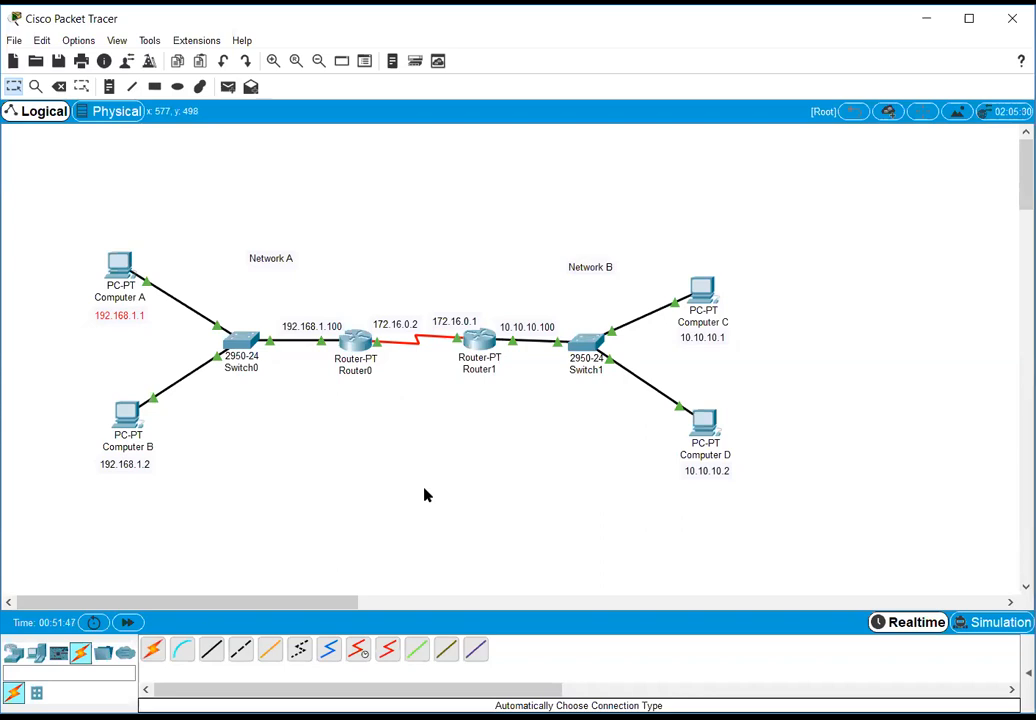
Step: Switch to Simulation mode and limit the event list filters to ICMP only
{"action": "left_click", "coordinate": [983, 621]}
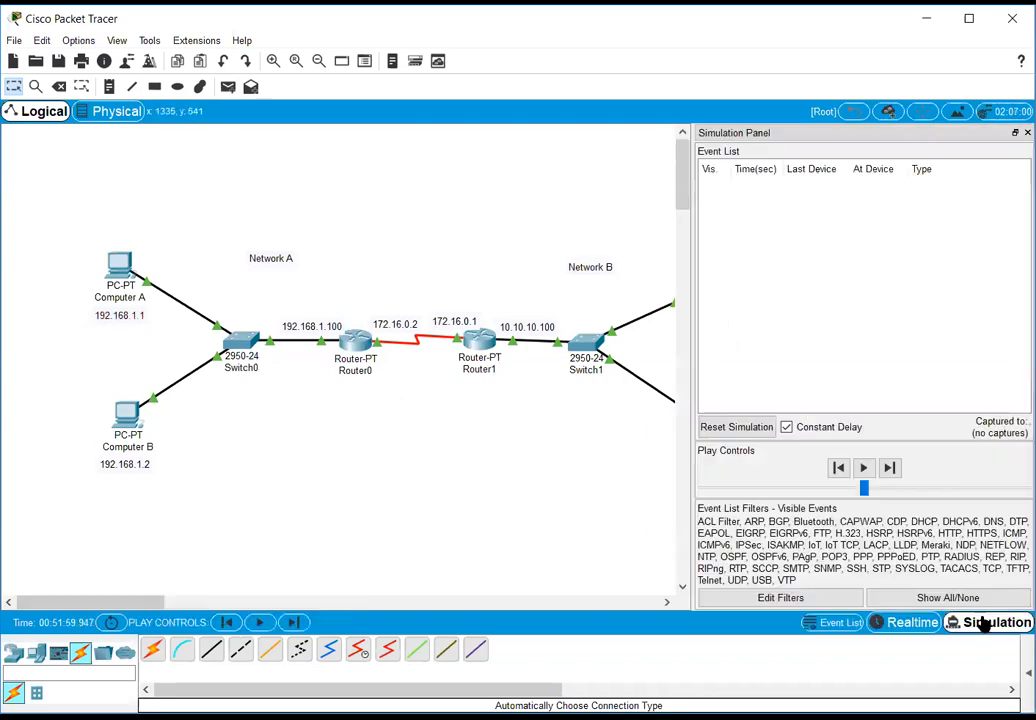
{"action": "left_click", "coordinate": [870, 597]}
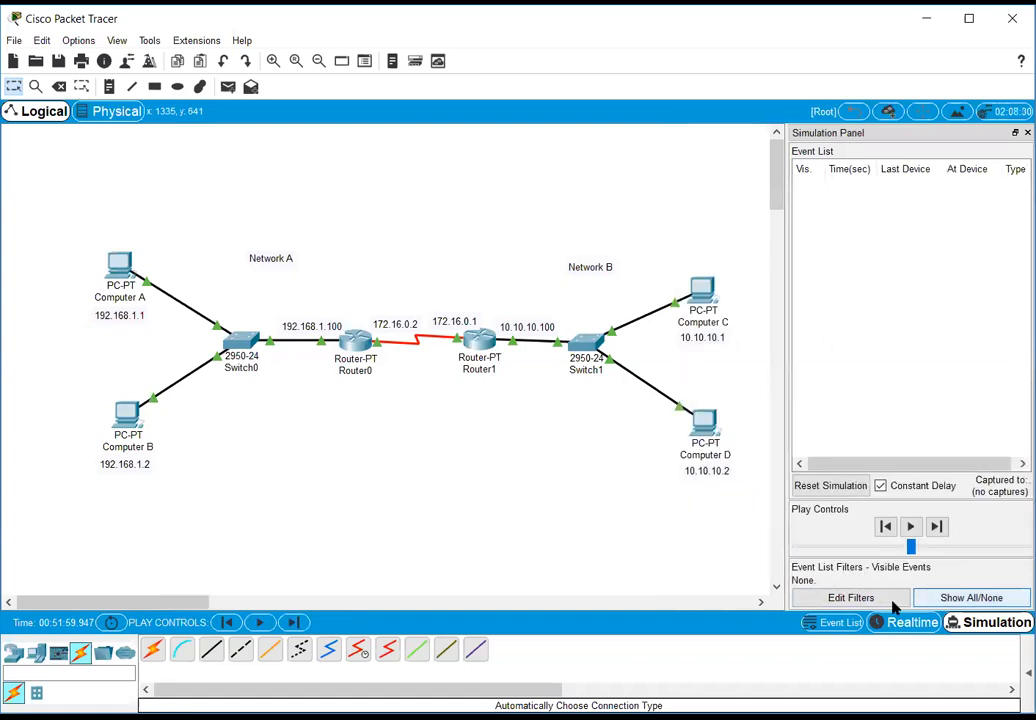
{"action": "left_click", "coordinate": [858, 598]}
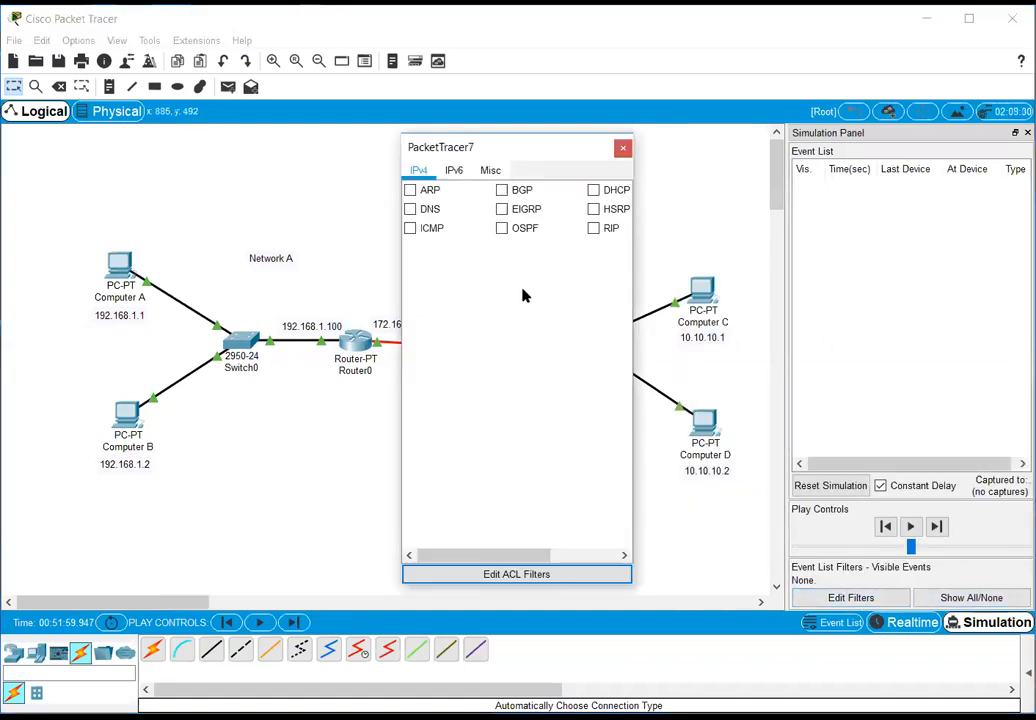
{"action": "left_click", "coordinate": [411, 229]}
{"action": "left_click", "coordinate": [622, 148]}
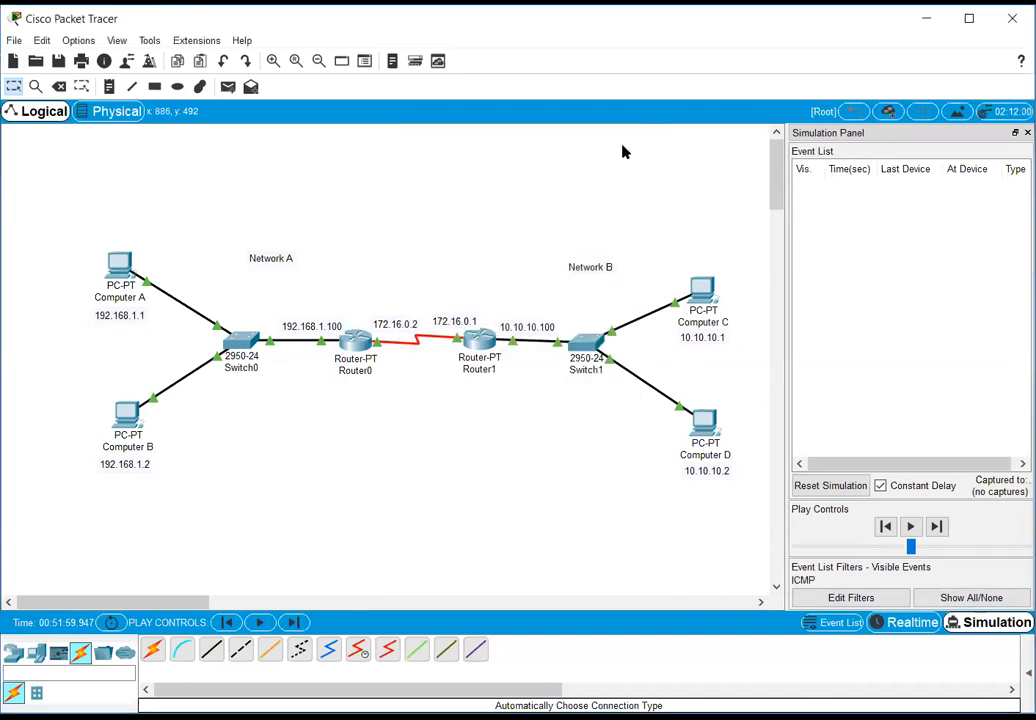
Step: Test a simple PDU from Computer A to Computer C by advancing the simulation, and return to Realtime mode after resetting it
{"action": "left_click", "coordinate": [228, 88]}
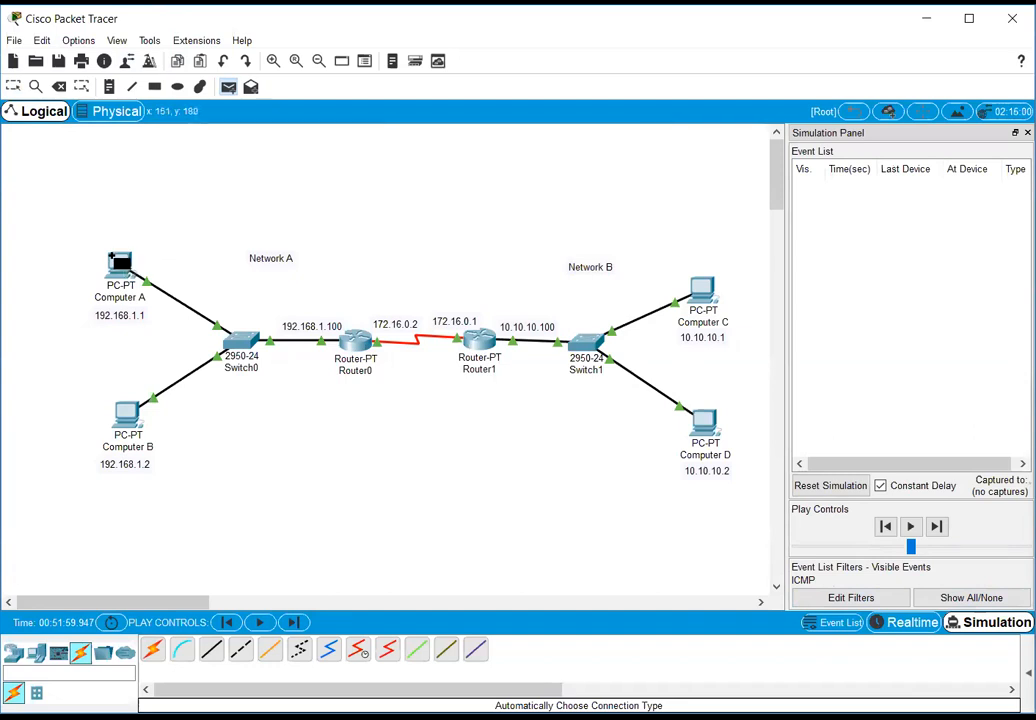
{"action": "left_click", "coordinate": [118, 262]}
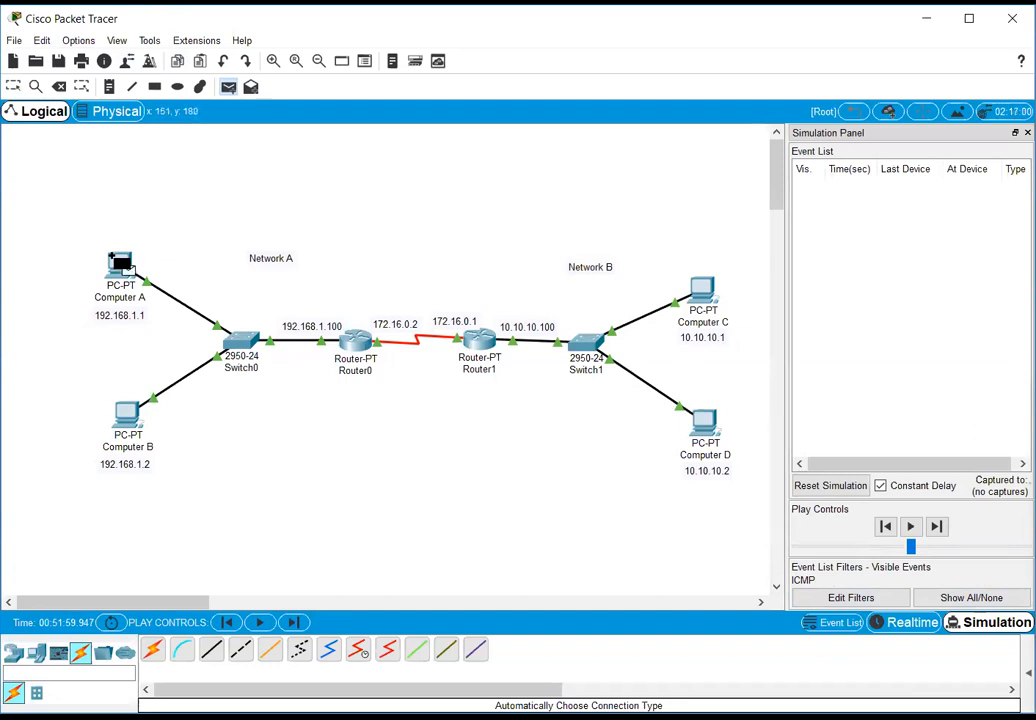
{"action": "left_click", "coordinate": [690, 286]}
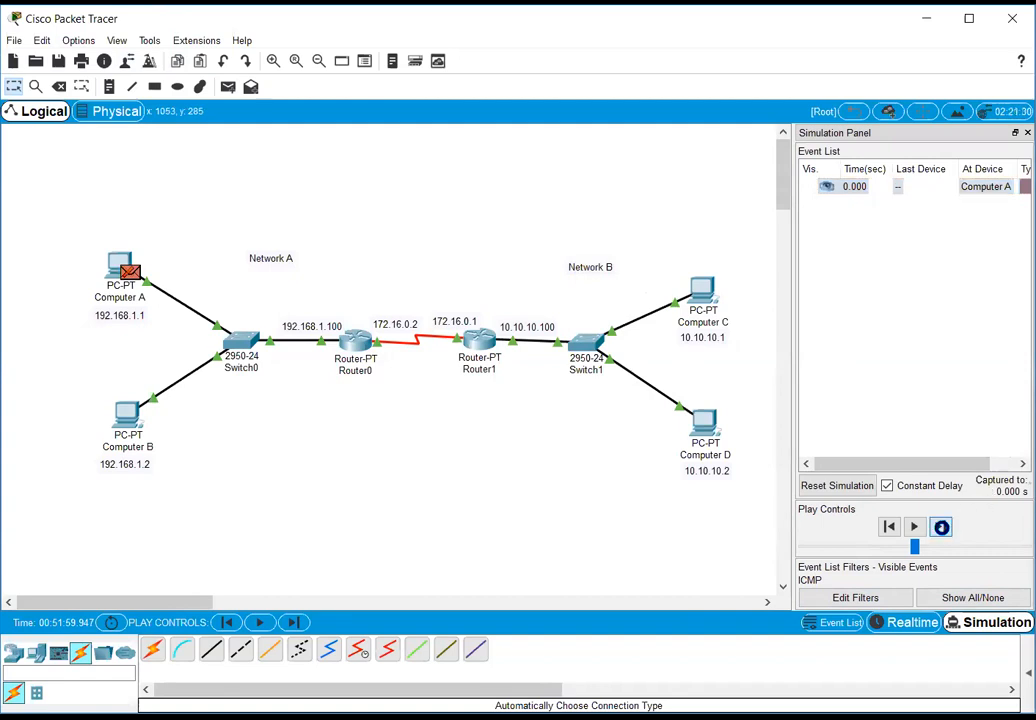
{"action": "left_click", "coordinate": [941, 527]}
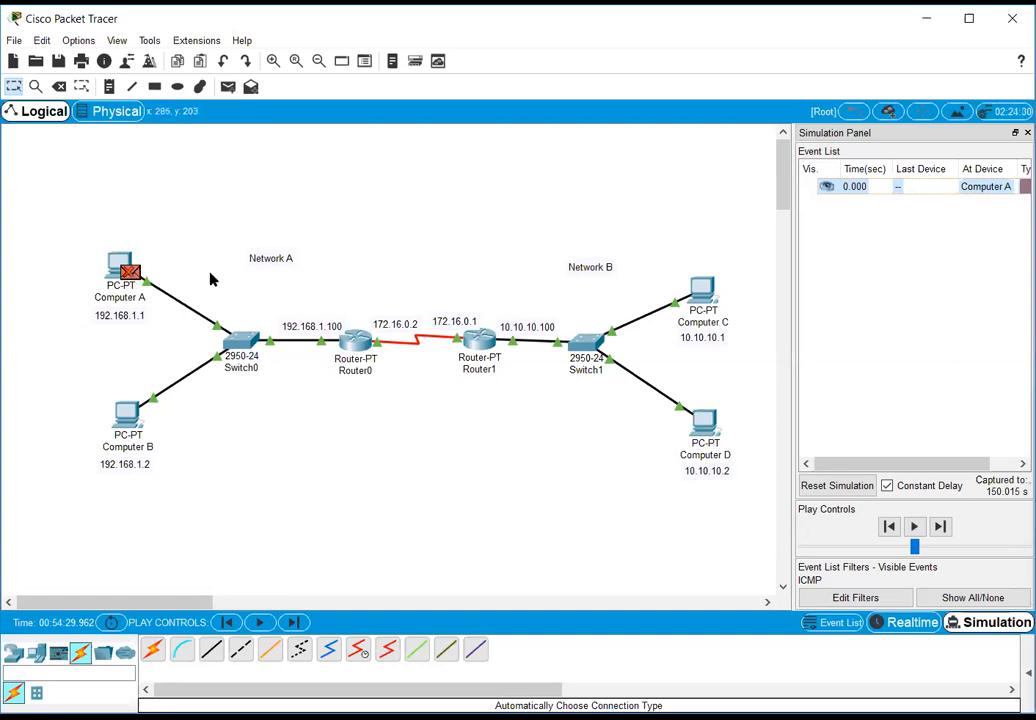
{"action": "left_click", "coordinate": [826, 488]}
{"action": "left_click", "coordinate": [911, 624]}
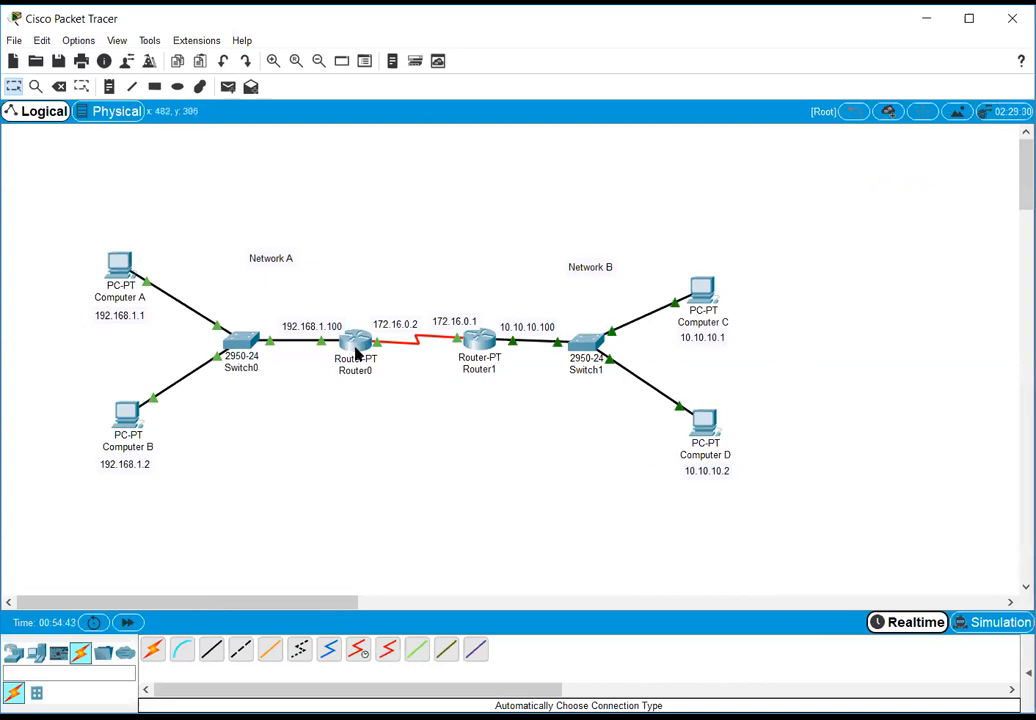
Step: Configure RIP routing on Router0 with the networks 192.168.1.0 and 172.16.0.0
{"action": "mouse_move", "coordinate": [356, 350]}
{"action": "left_click", "coordinate": [357, 348]}
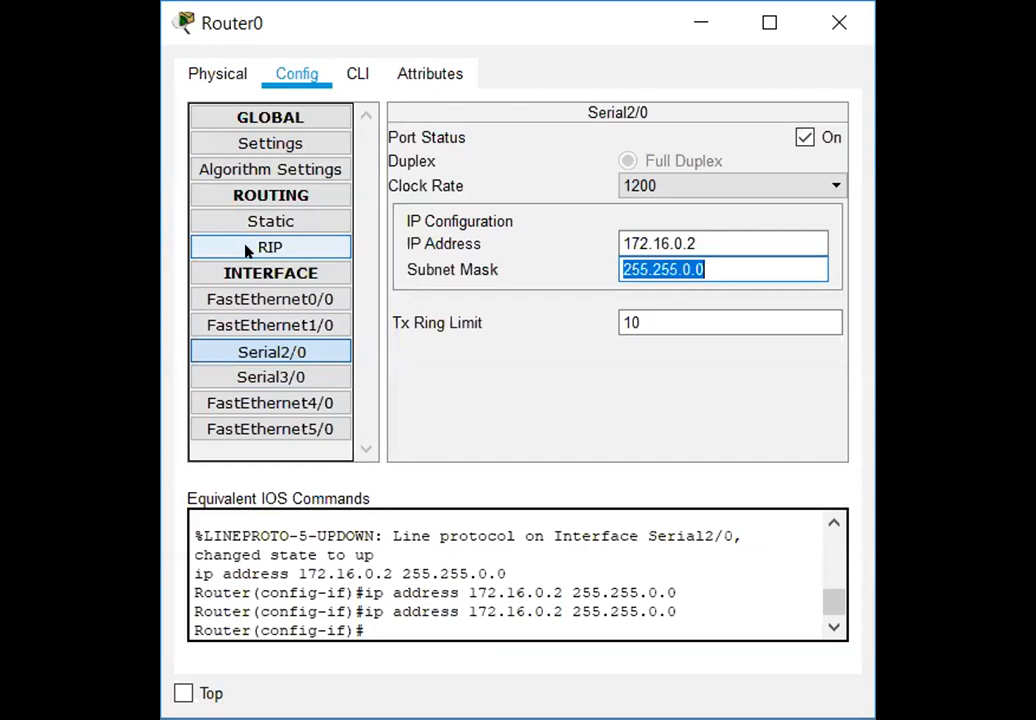
{"action": "left_click", "coordinate": [247, 251]}
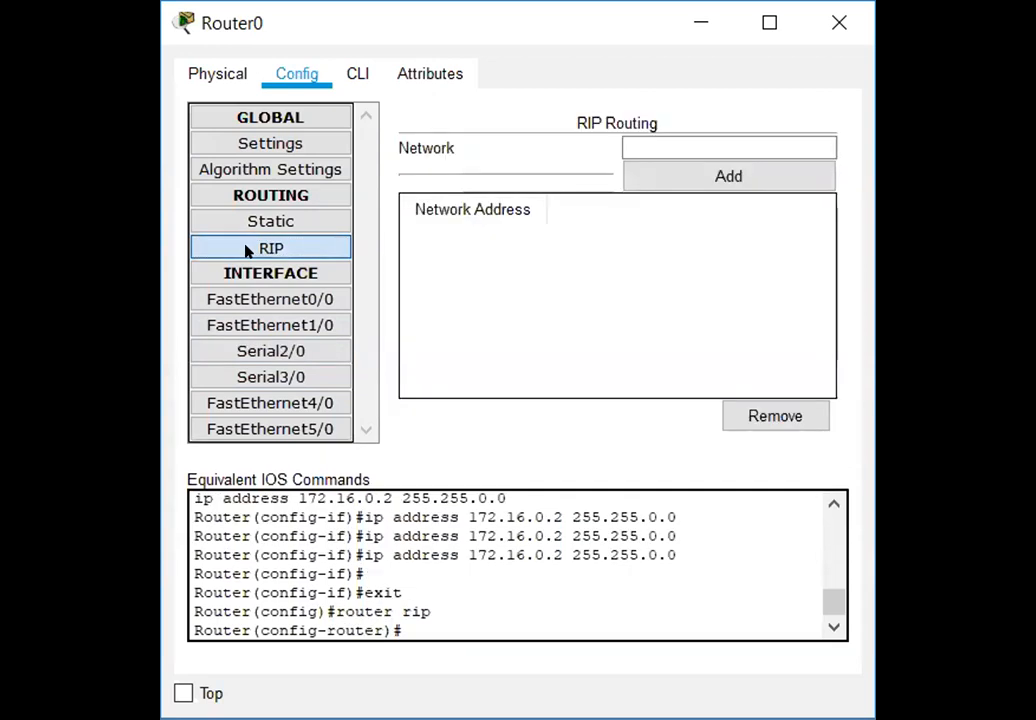
{"action": "left_click", "coordinate": [684, 141]}
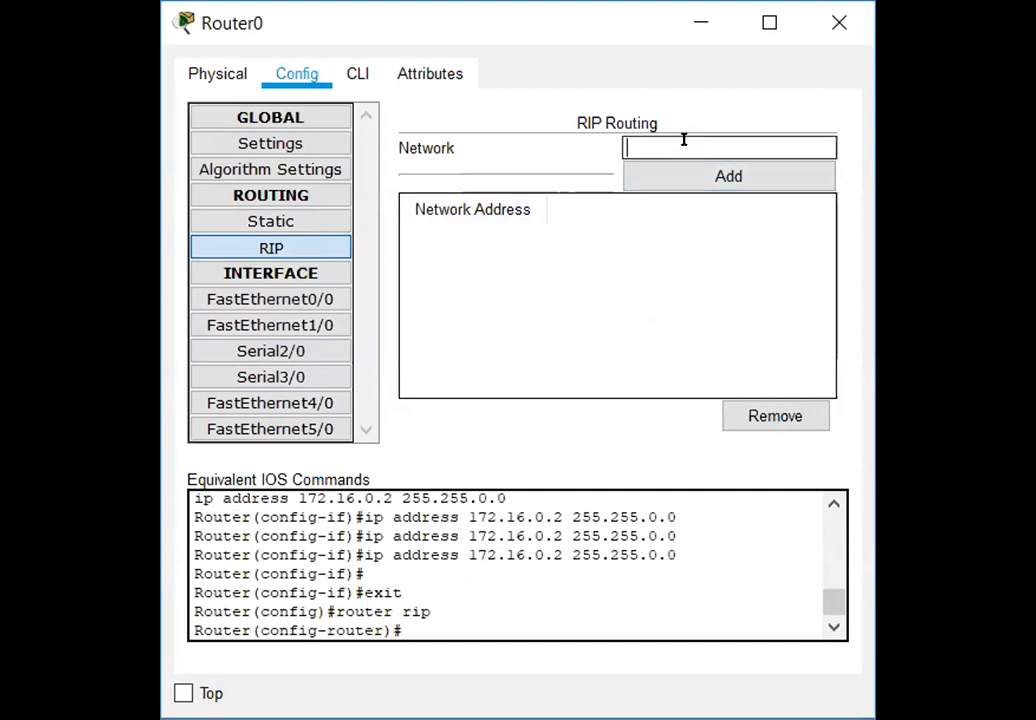
{"action": "type", "text": "192.168.1.0"}
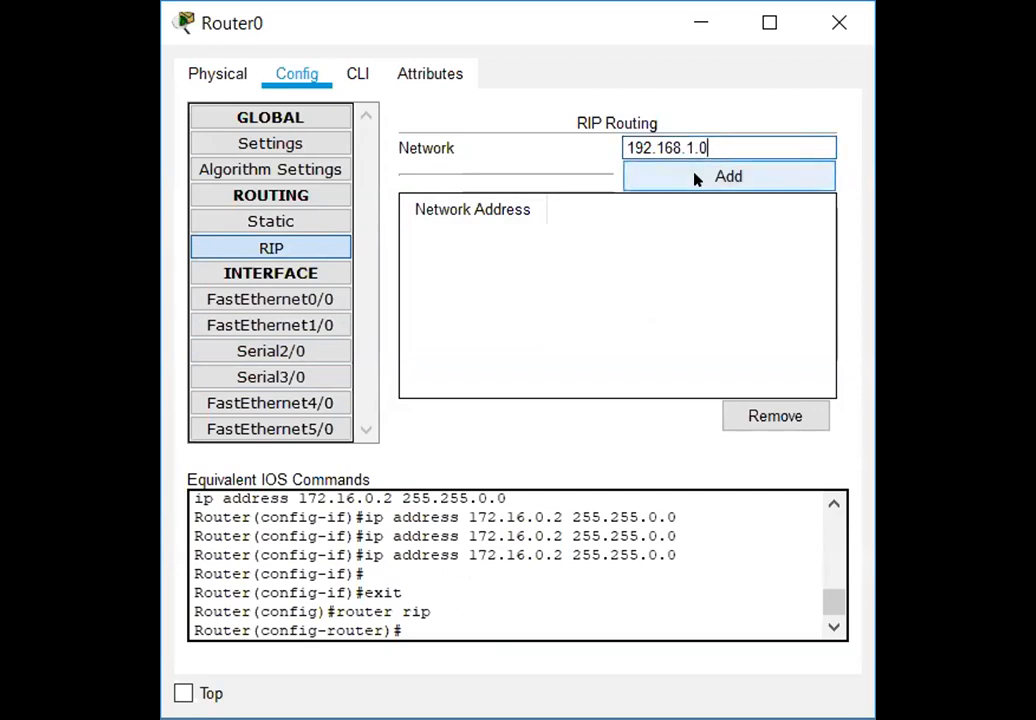
{"action": "left_click", "coordinate": [697, 178]}
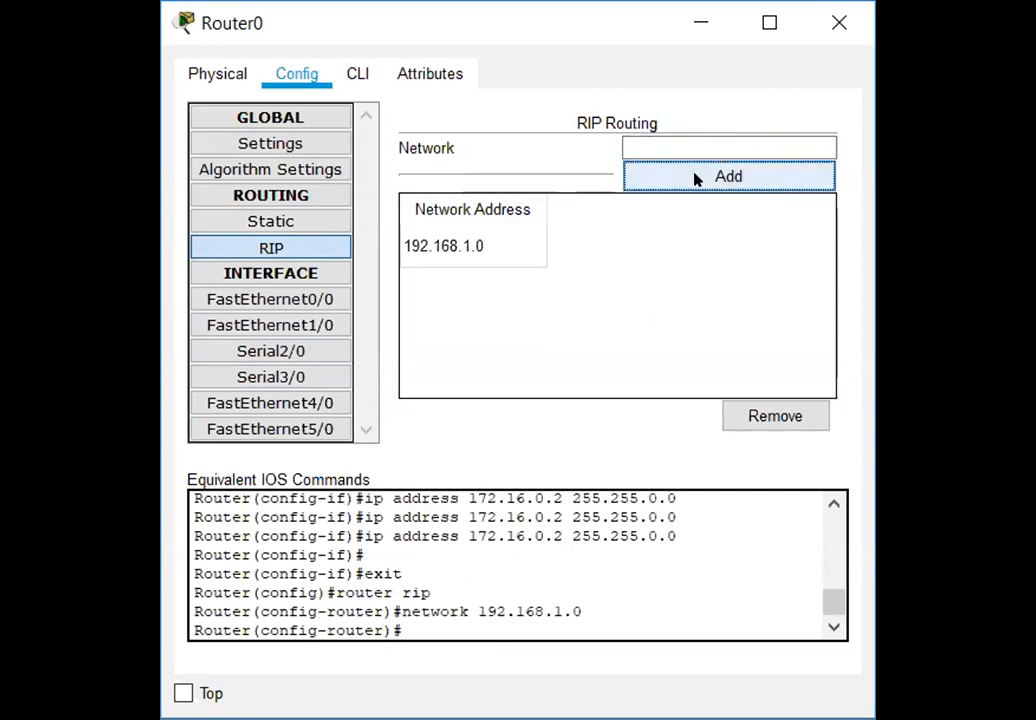
{"action": "left_click", "coordinate": [685, 143]}
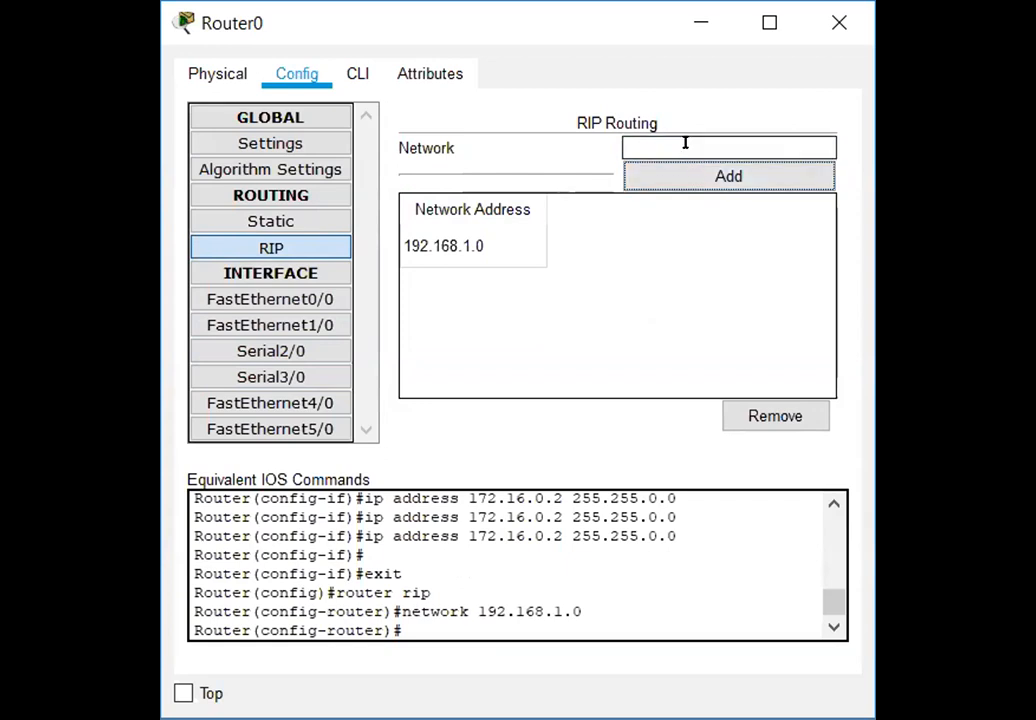
{"action": "type", "text": "172.16"}
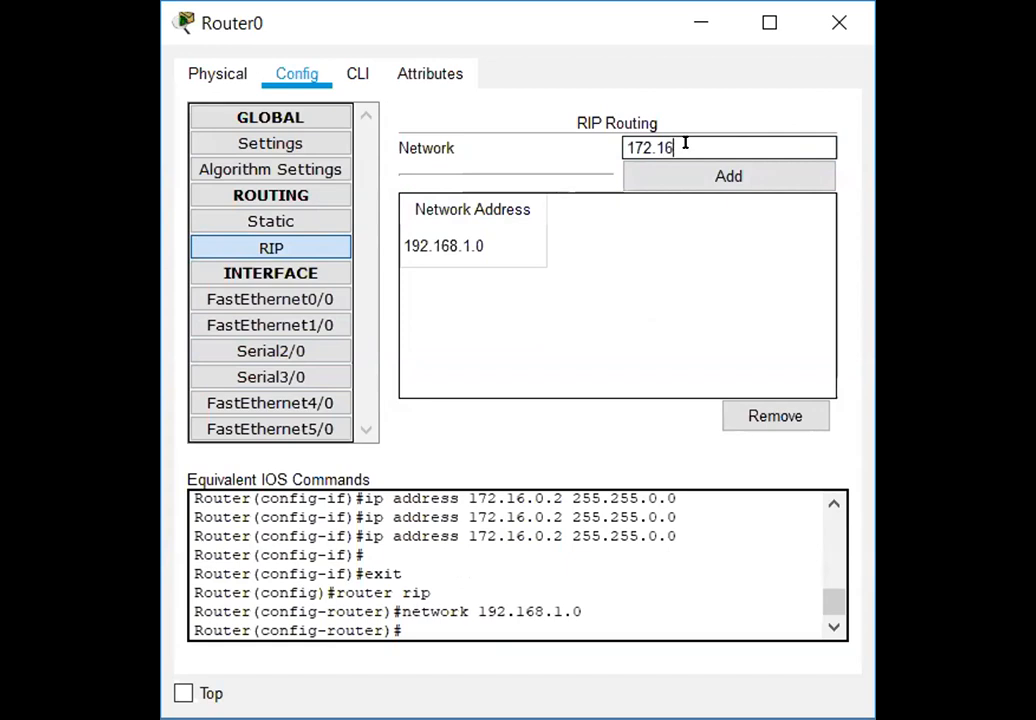
{"action": "type", "text": ".0.0"}
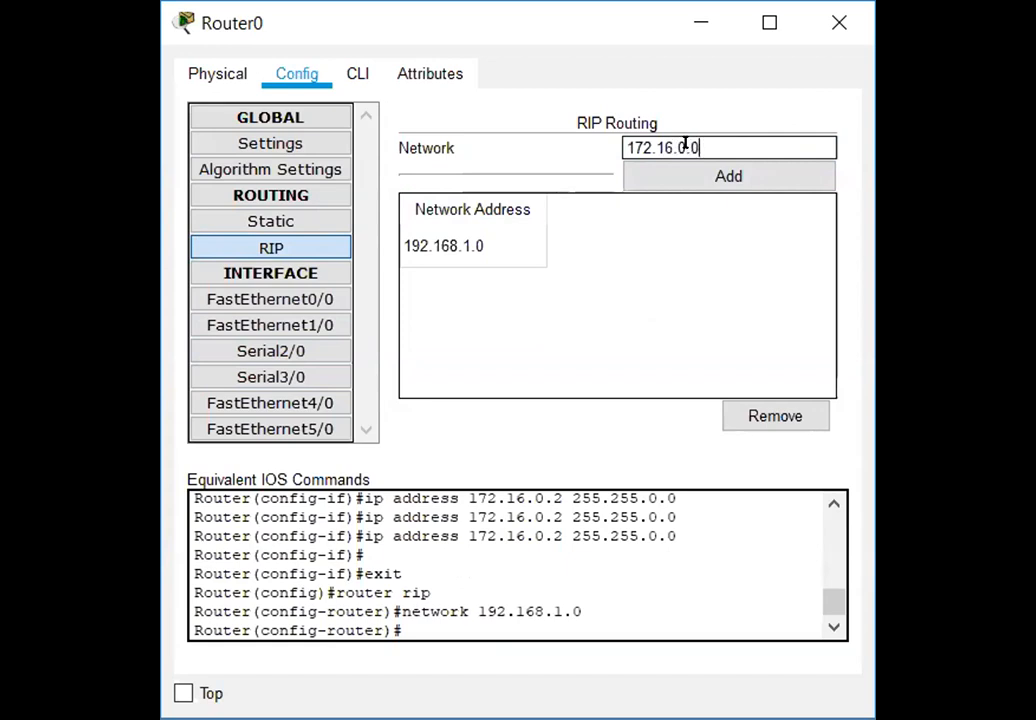
{"action": "left_click", "coordinate": [728, 177]}
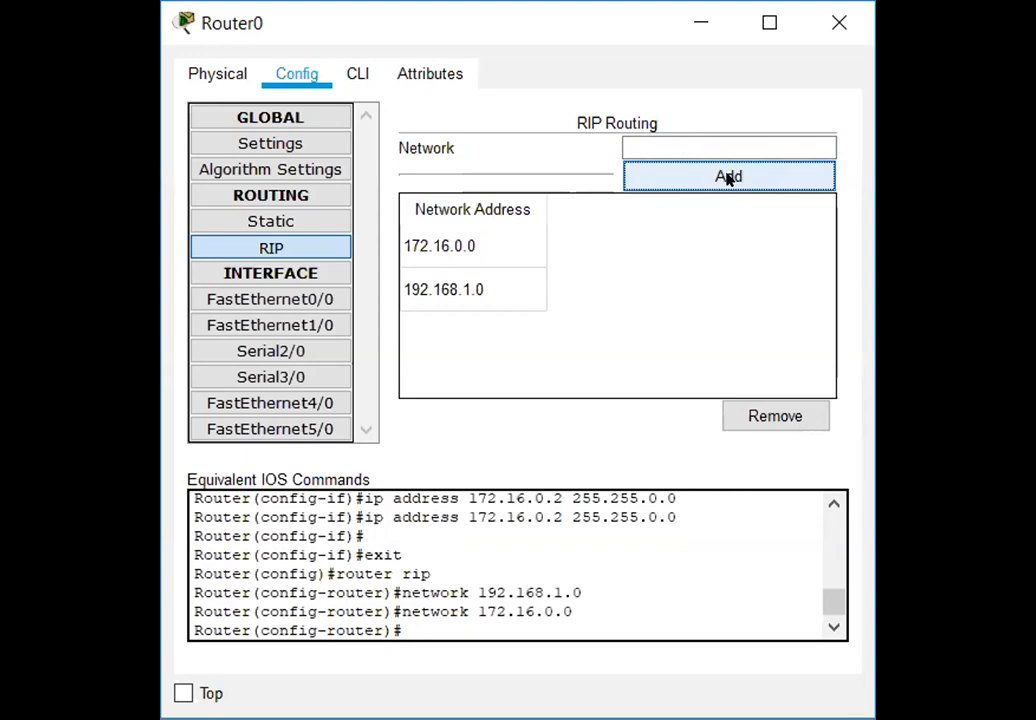
Step: Exit configuration mode on Router0's command line with end and display its routing table with show ip route
{"action": "left_click", "coordinate": [358, 77]}
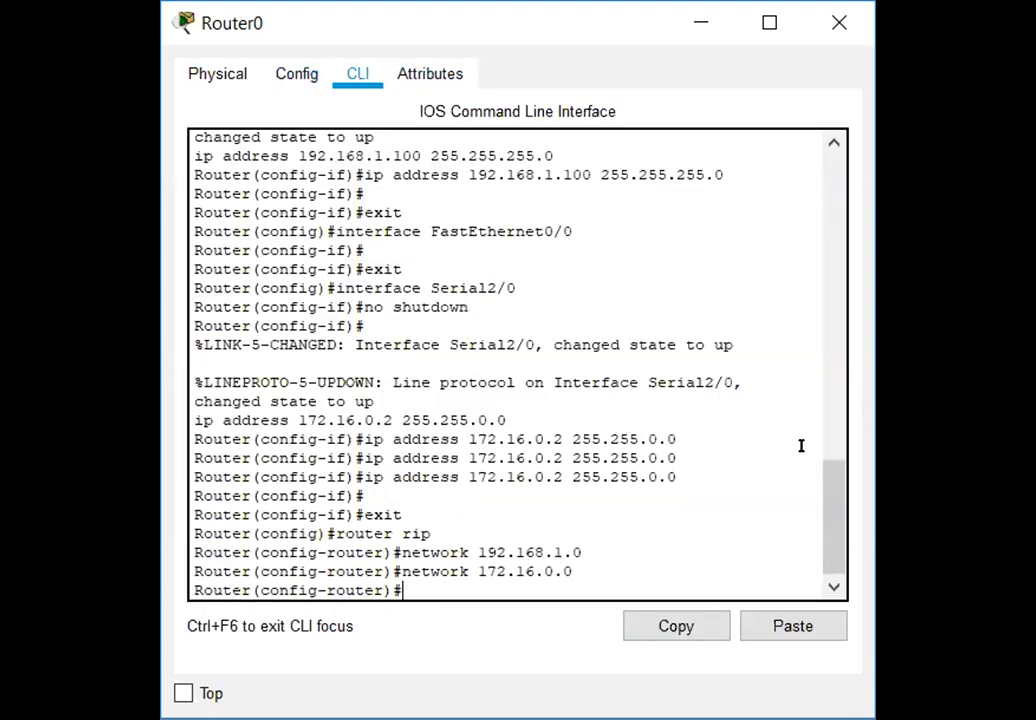
{"action": "type", "text": "end"}
{"action": "key", "text": "Return"}
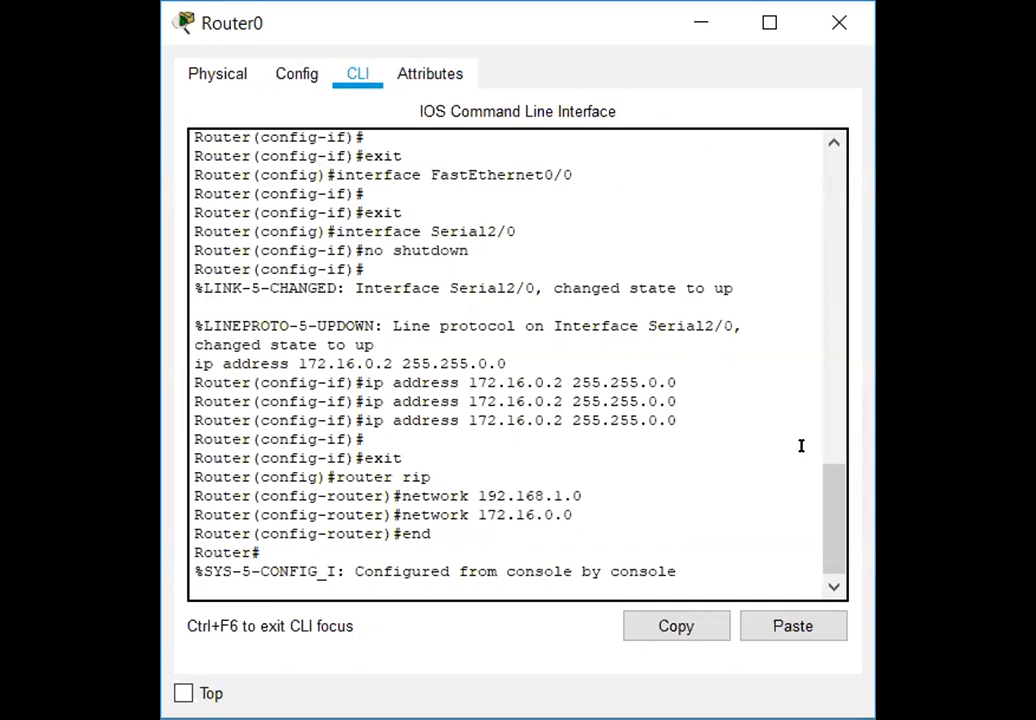
{"action": "key", "text": "Return"}
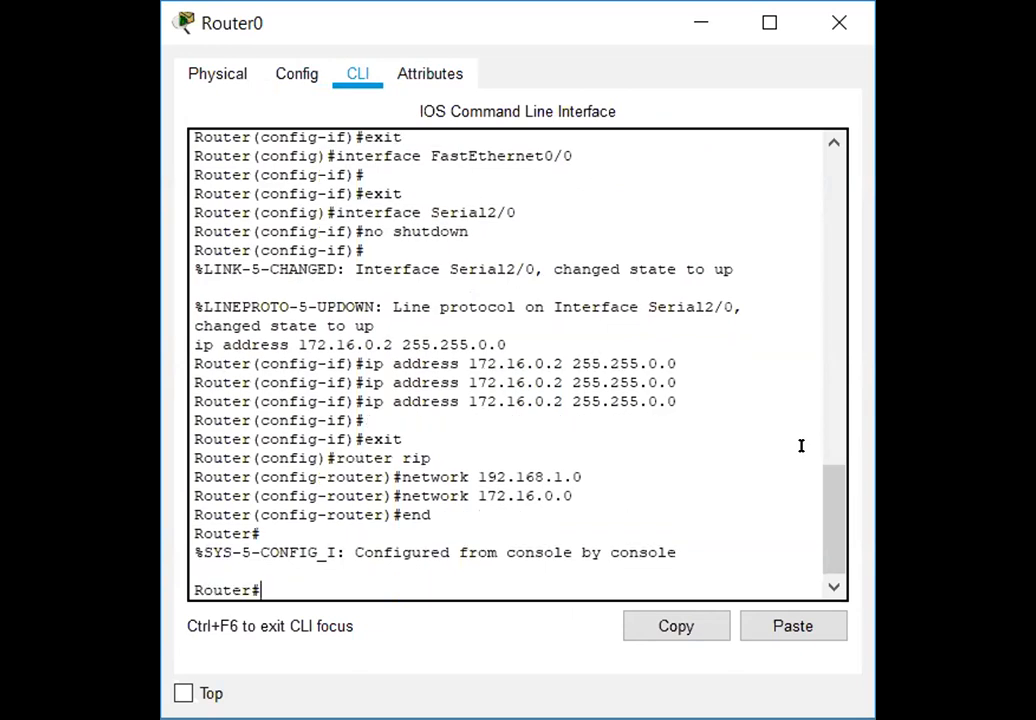
{"action": "type", "text": "show ip route"}
{"action": "key", "text": "Return"}
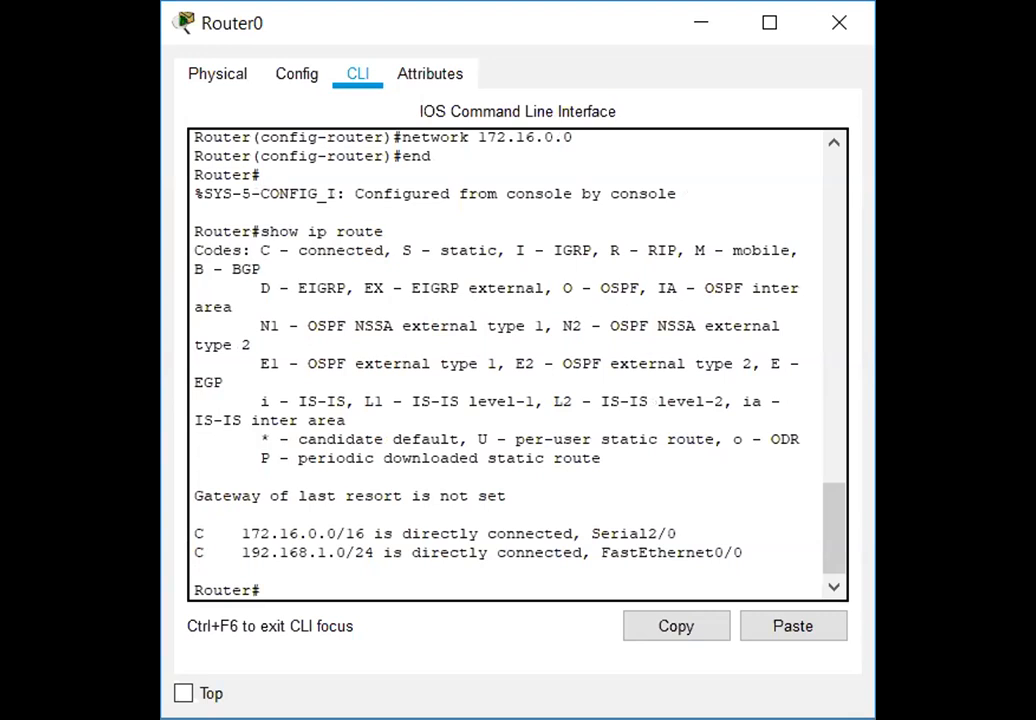
Step: Configure RIP routing on Router1 with the networks 172.16.0.0 and 10.0.0.0
{"action": "key", "text": "alt+Tab"}
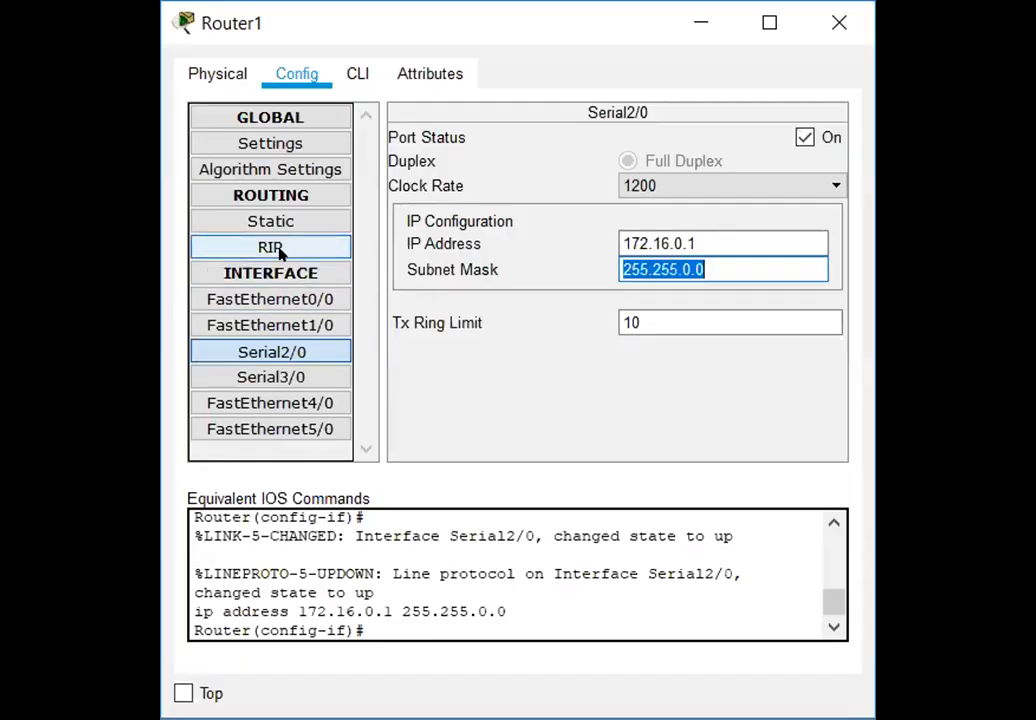
{"action": "left_click", "coordinate": [281, 251]}
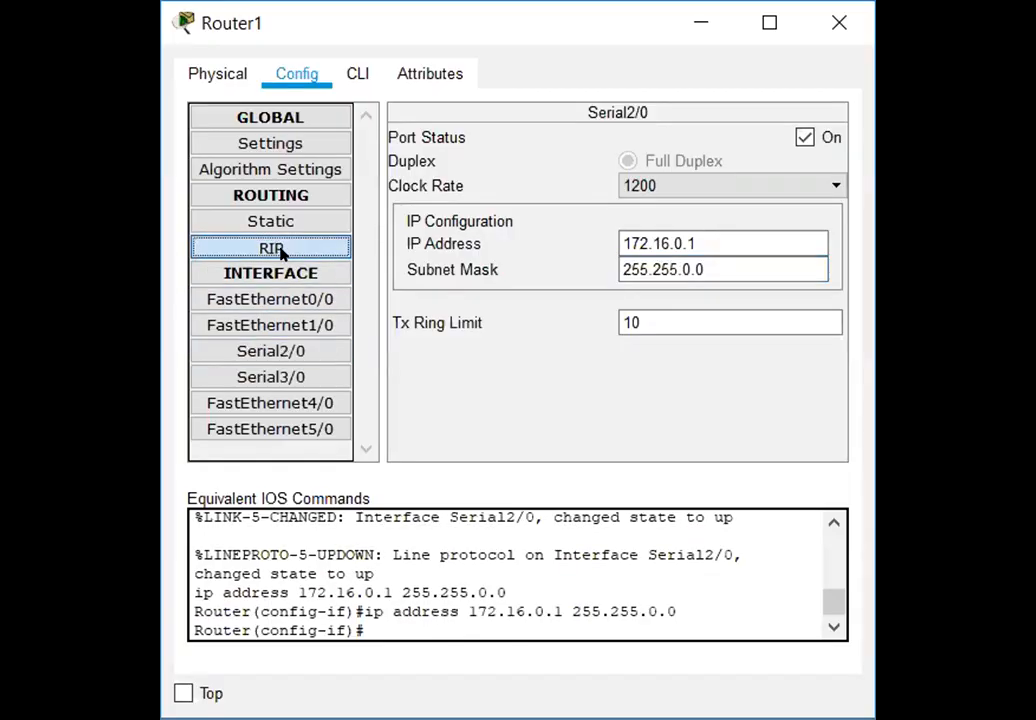
{"action": "left_click", "coordinate": [648, 140]}
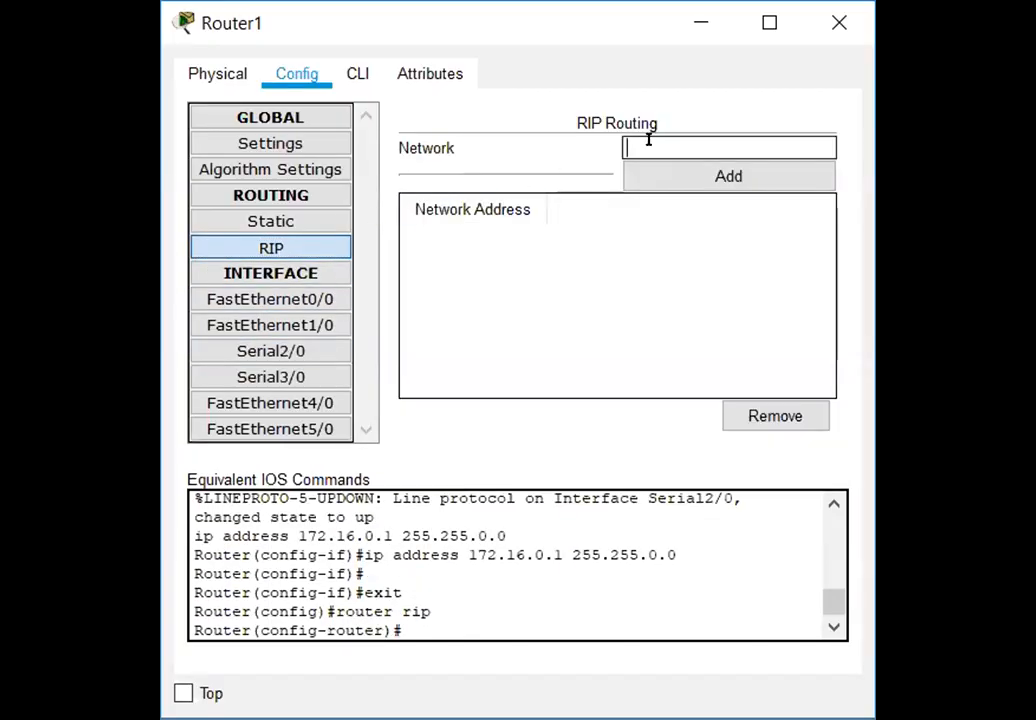
{"action": "type", "text": "172.16.0.0"}
{"action": "left_click", "coordinate": [676, 168]}
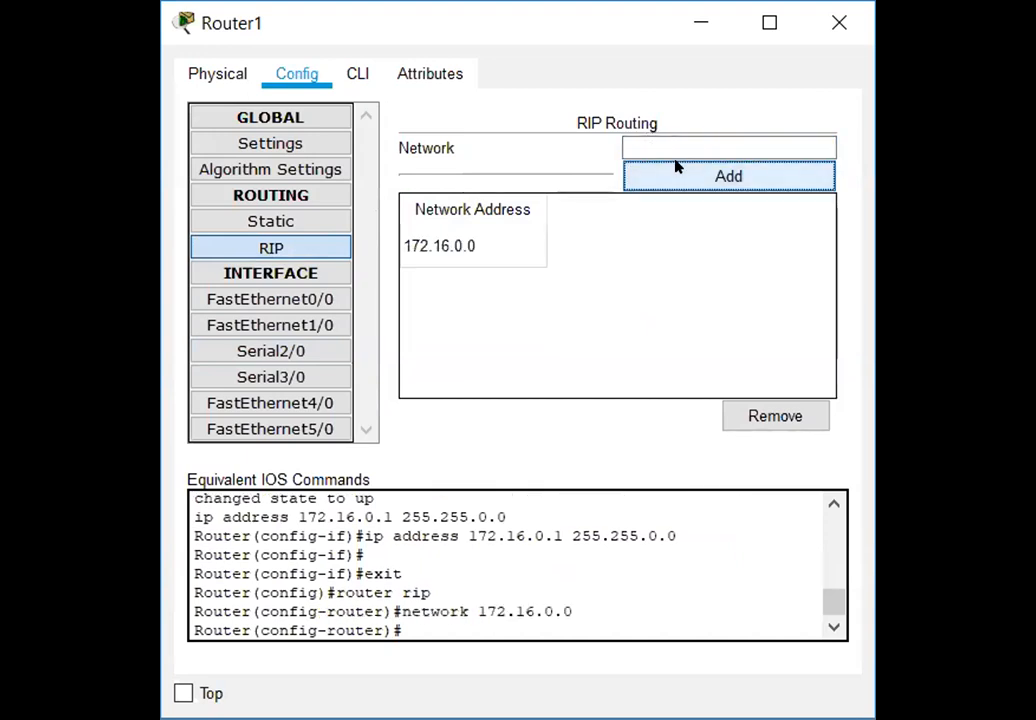
{"action": "left_click", "coordinate": [667, 141]}
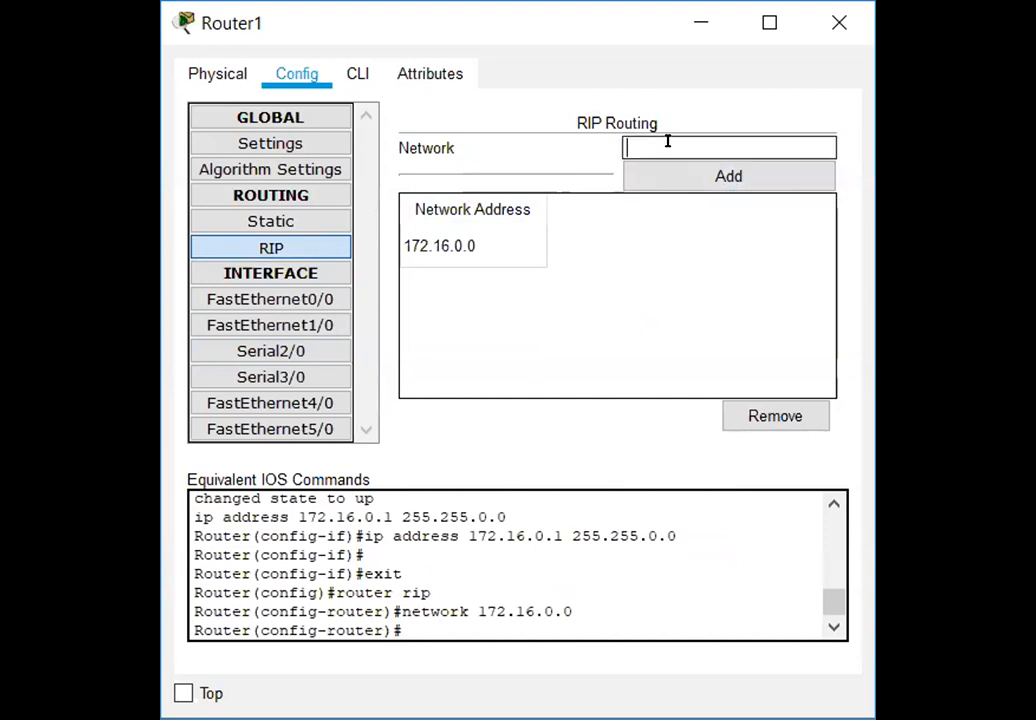
{"action": "type", "text": "10.0.0.0"}
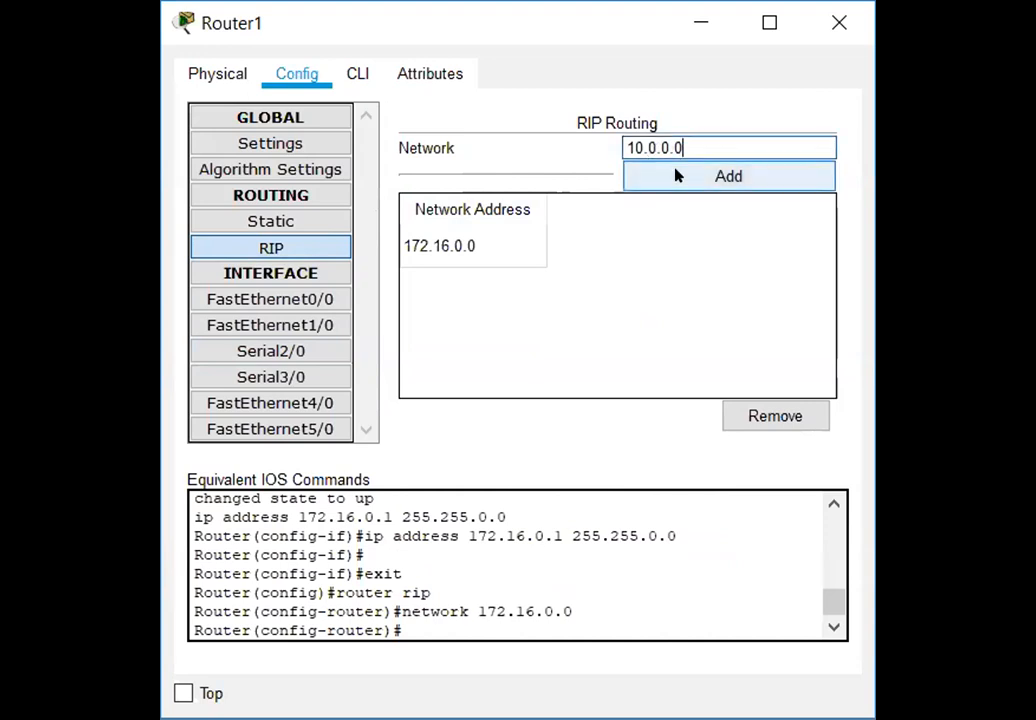
{"action": "left_click", "coordinate": [675, 176]}
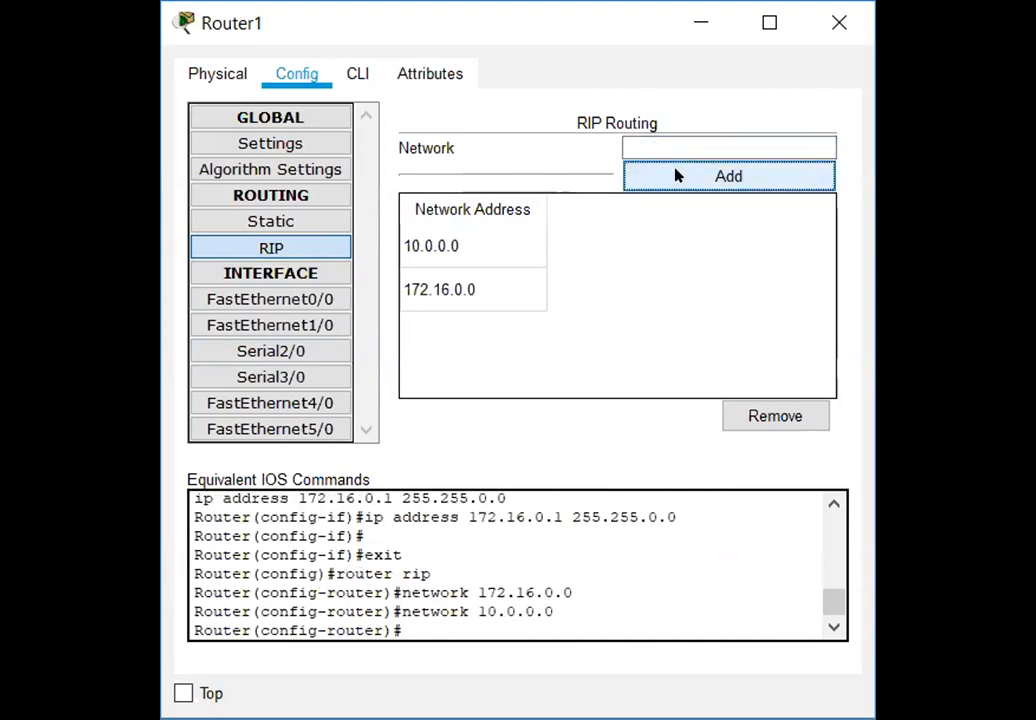
Step: Exit configuration mode on Router1's command line with end and display its routing table with show ip route
{"action": "left_click", "coordinate": [360, 78]}
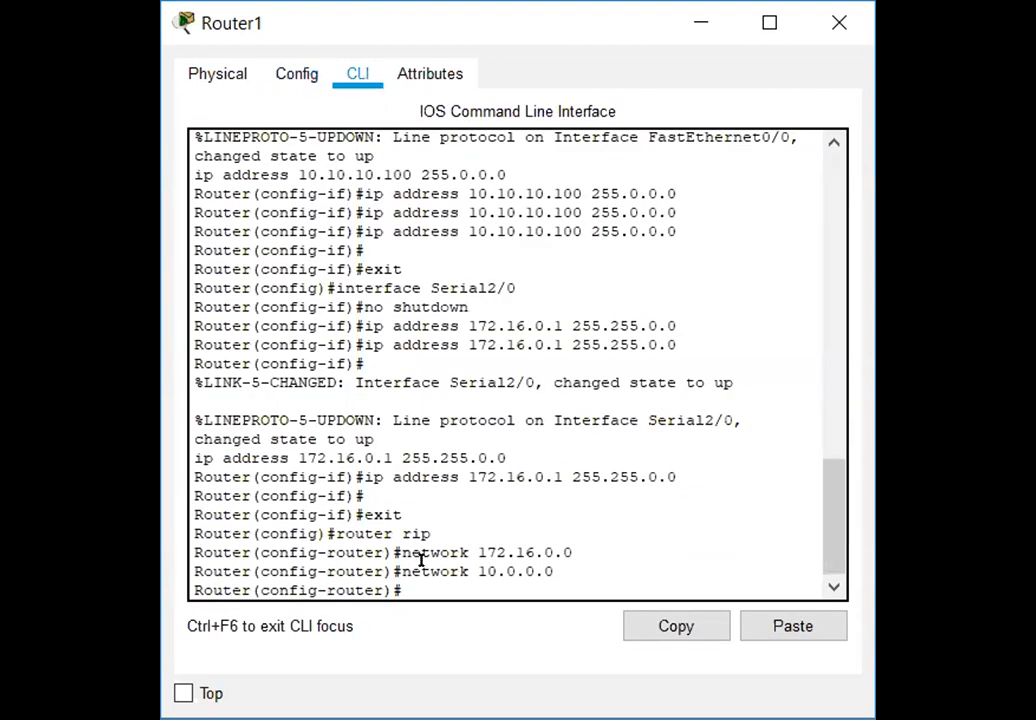
{"action": "type", "text": "end"}
{"action": "key", "text": "Return"}
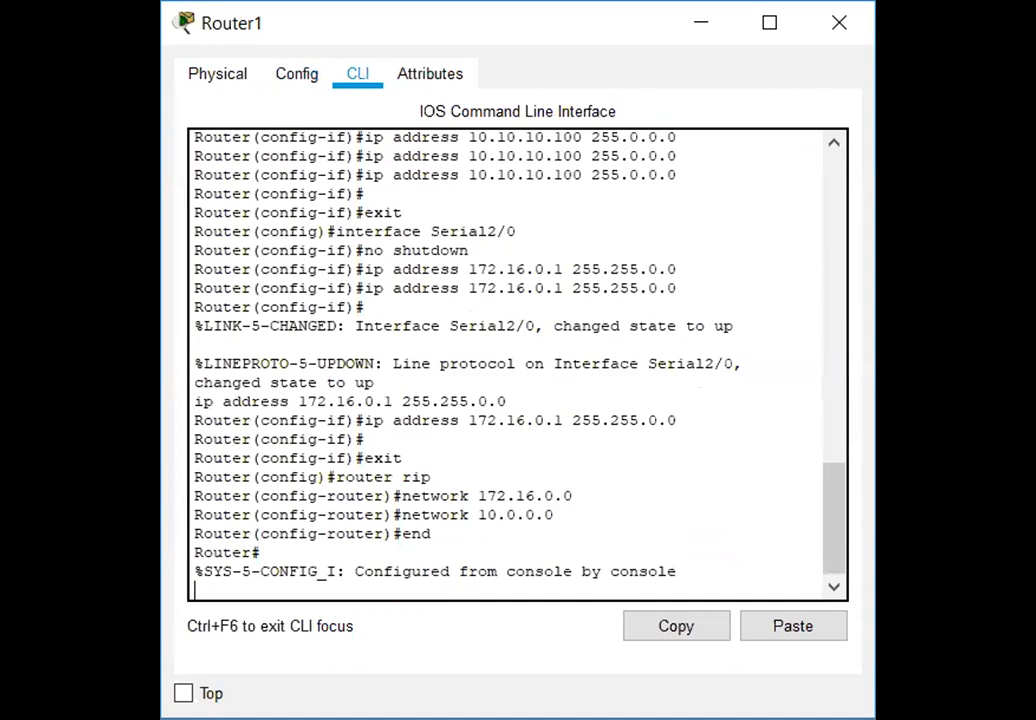
{"action": "key", "text": "Return"}
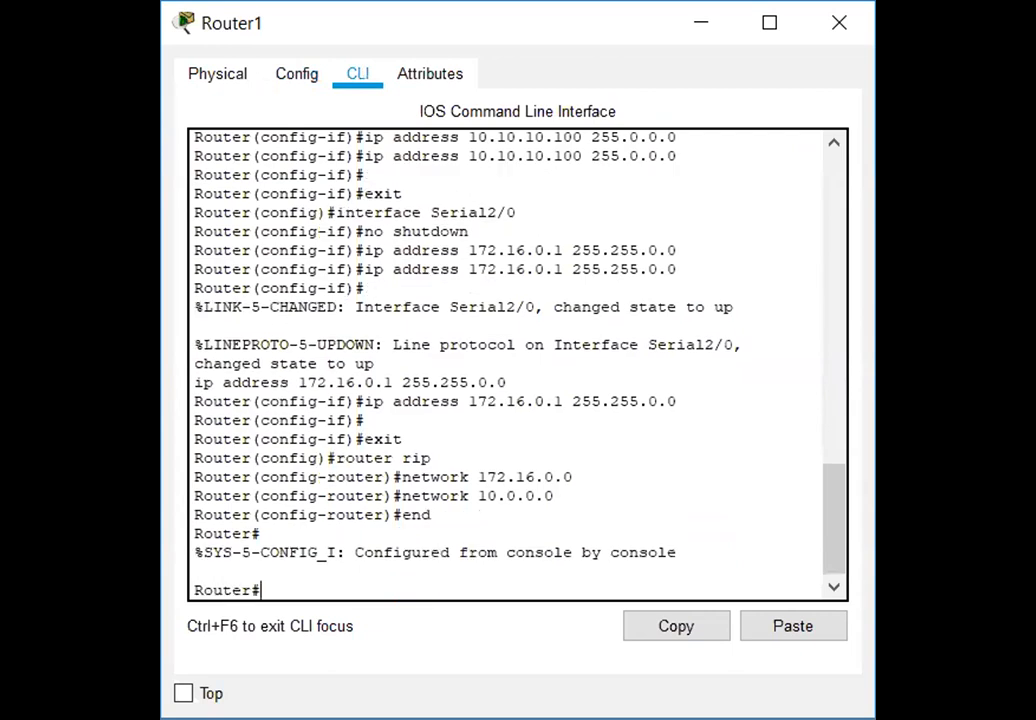
{"action": "type", "text": "show ip route"}
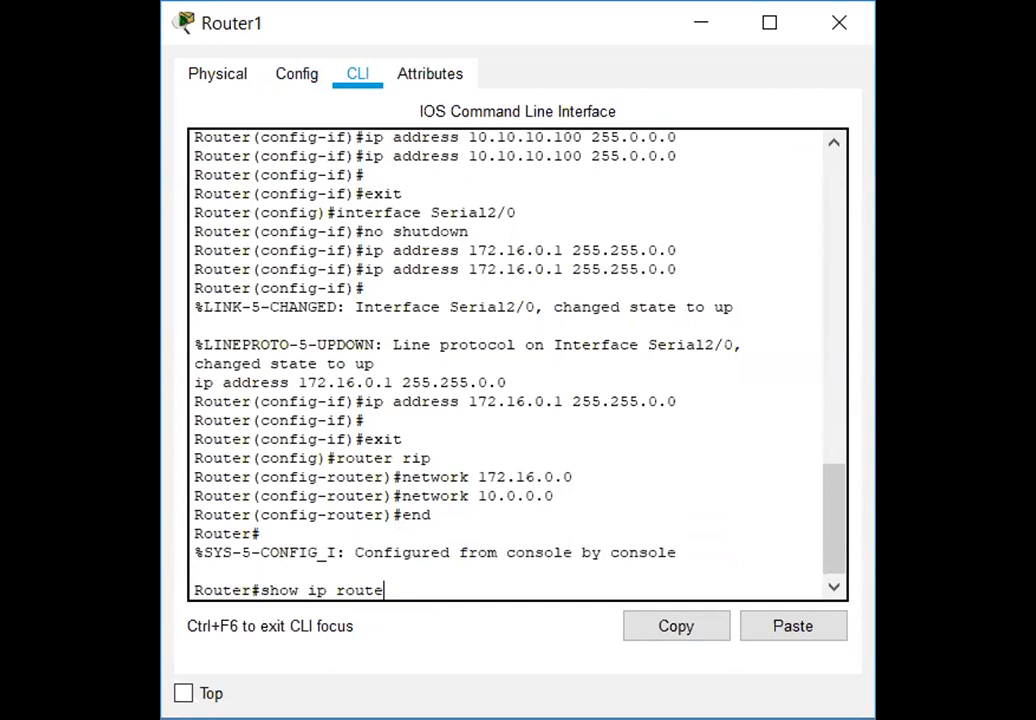
{"action": "key", "text": "Return"}
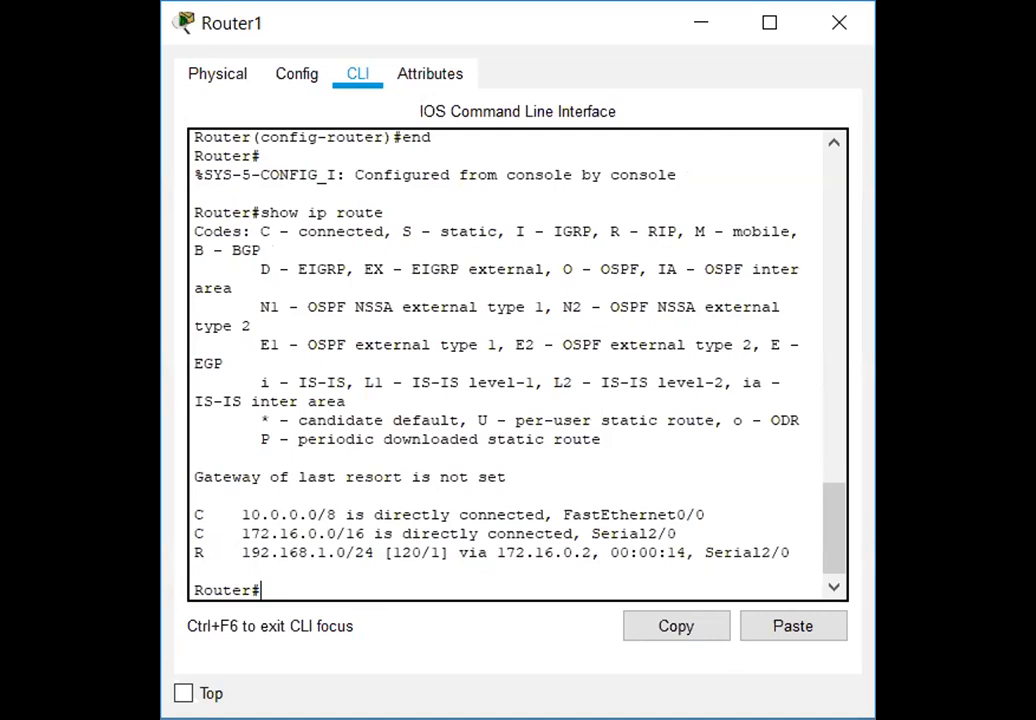
Step: Display Router0's routing table again by repeating show ip route on its command line, and return to the workspace
{"action": "key", "text": "alt+Tab"}
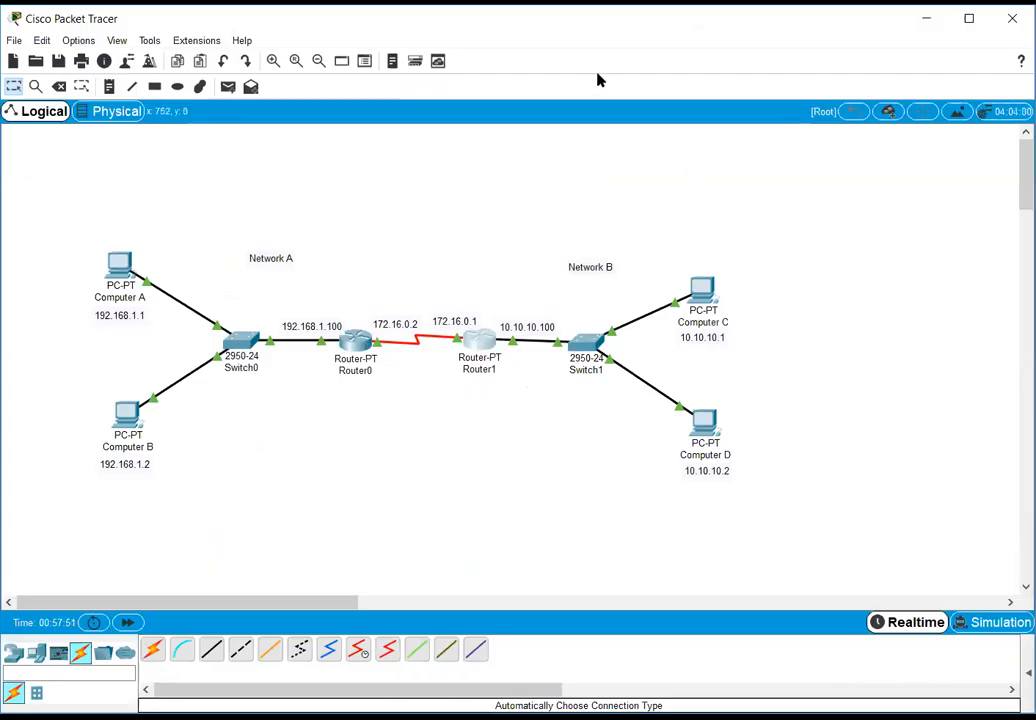
{"action": "left_click", "coordinate": [356, 345]}
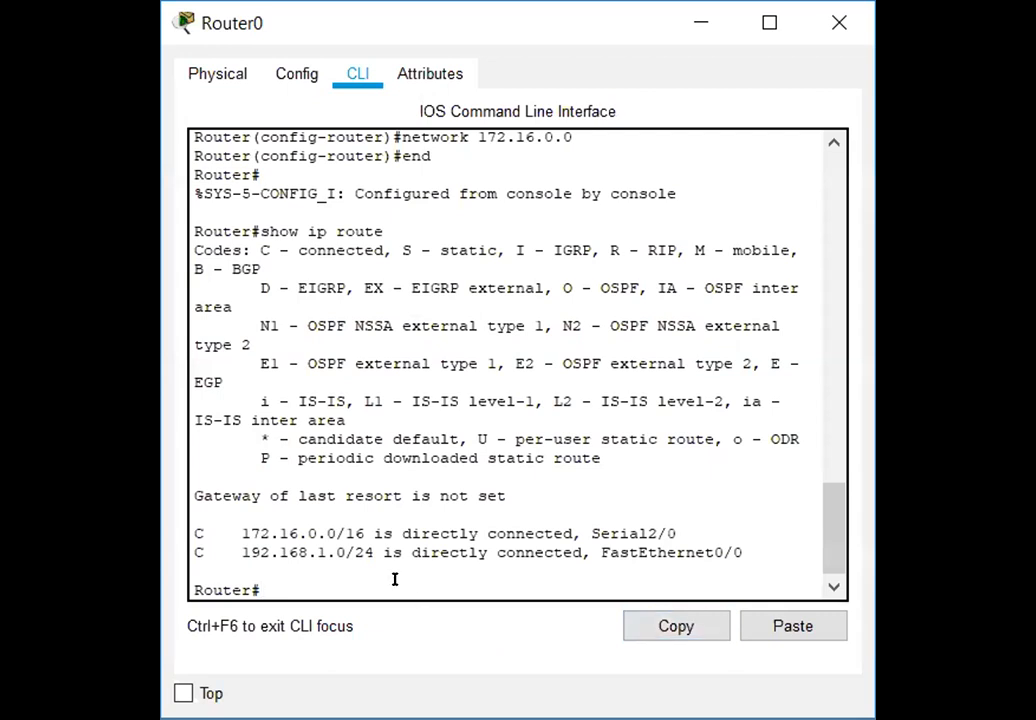
{"action": "key", "text": "Up"}
{"action": "key", "text": "Return"}
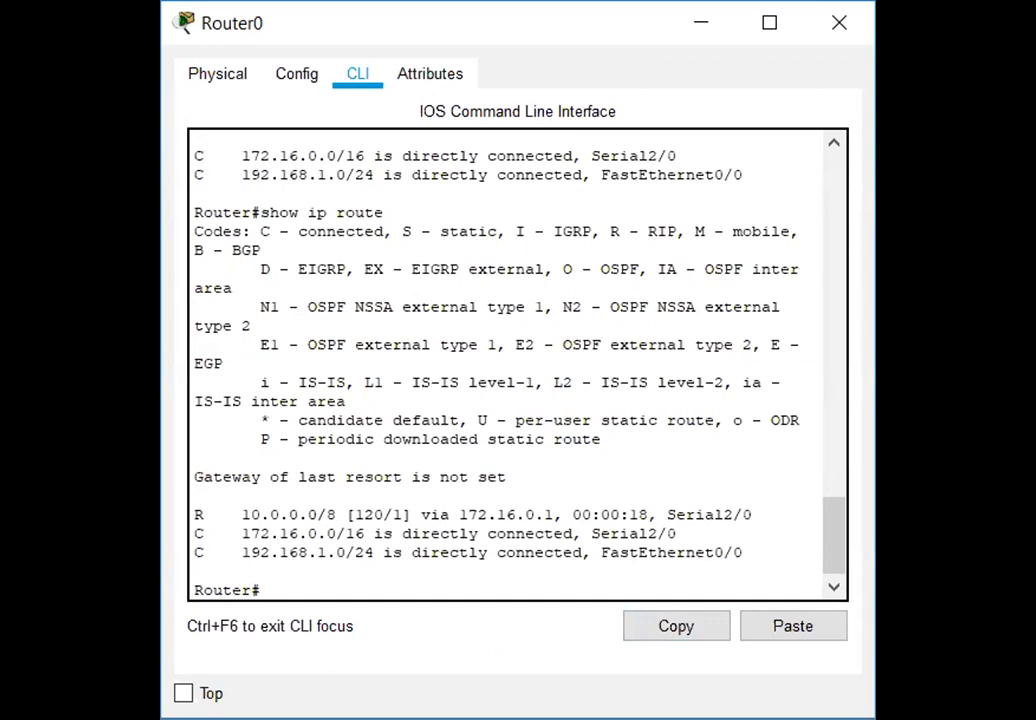
{"action": "left_click", "coordinate": [158, 354]}
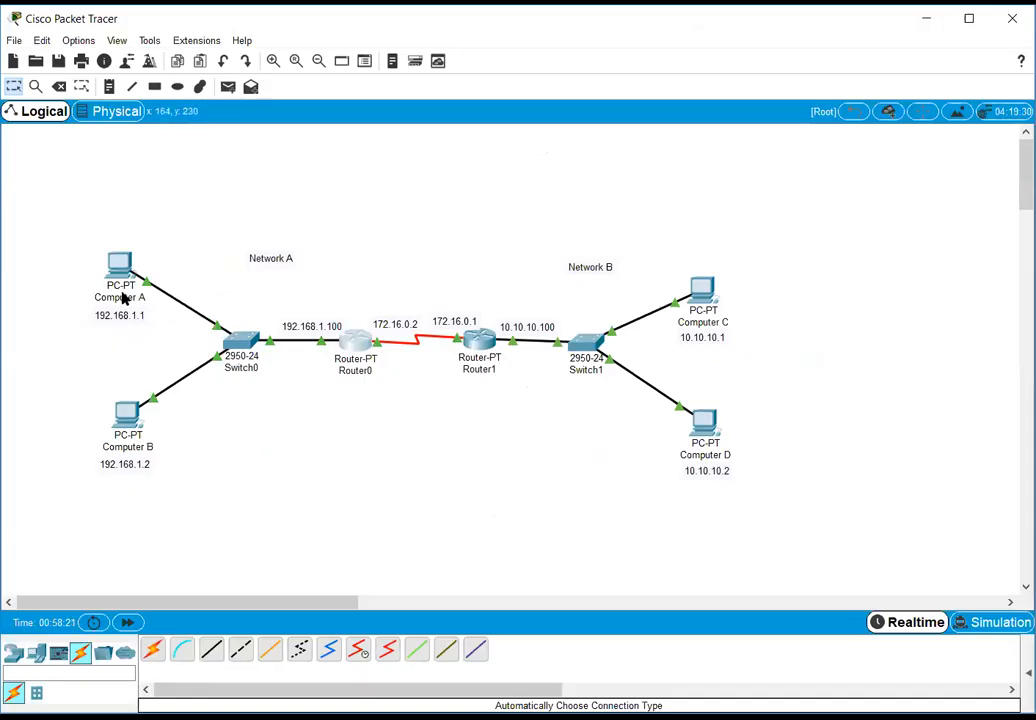
Step: Set Computer A's static IPv4 default gateway to 192.168.1.100
{"action": "mouse_move", "coordinate": [124, 284]}
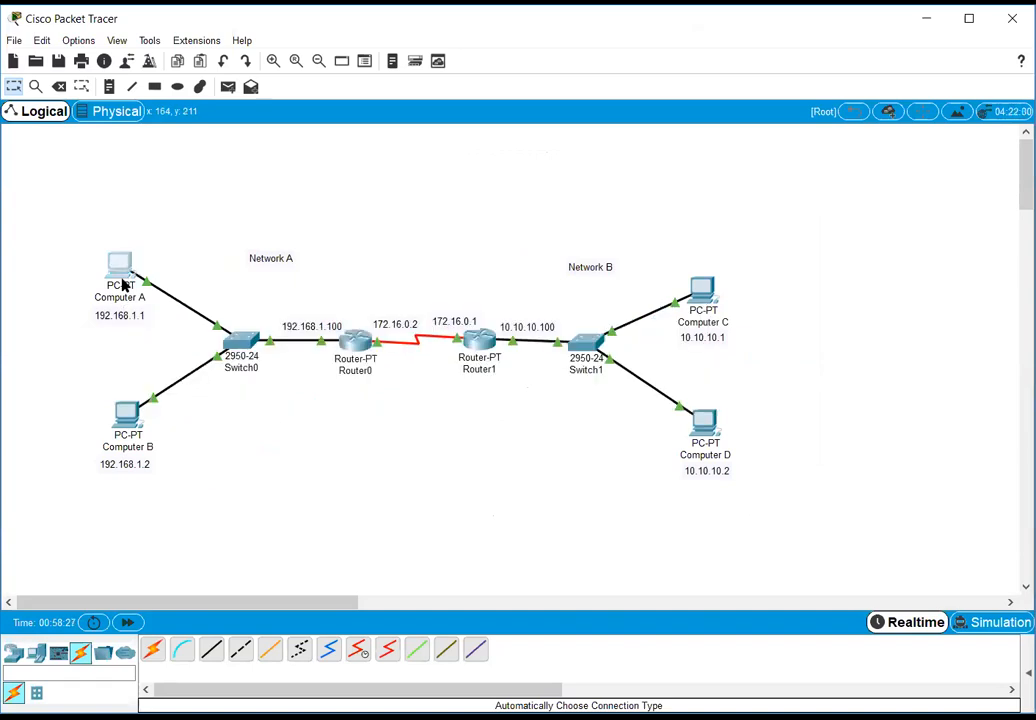
{"action": "left_click", "coordinate": [124, 285]}
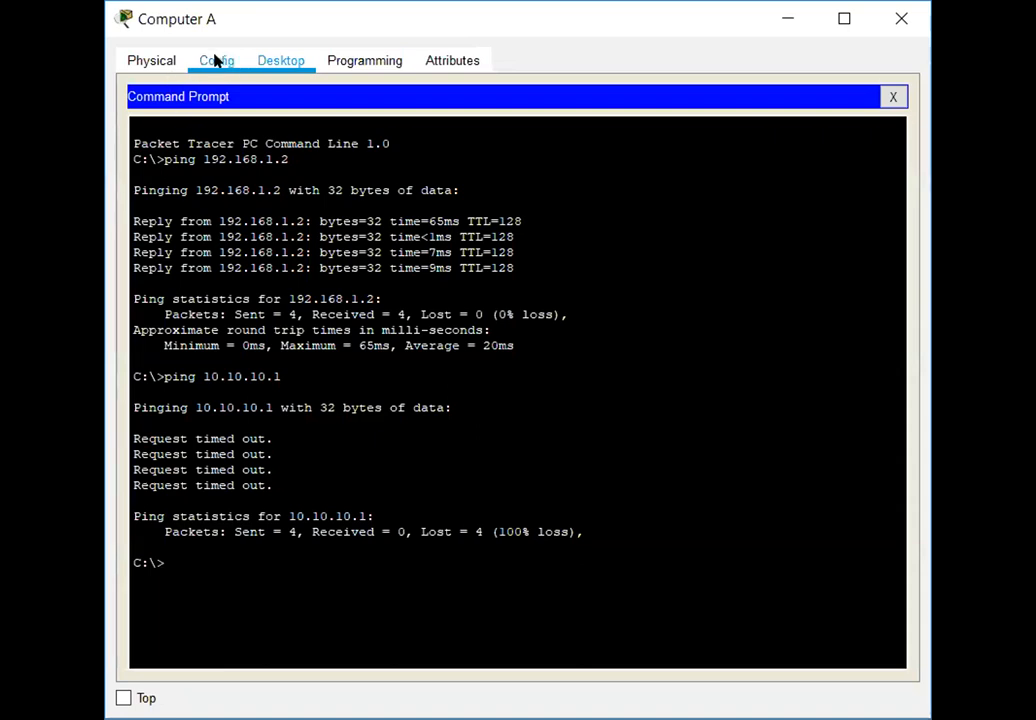
{"action": "left_click", "coordinate": [216, 61]}
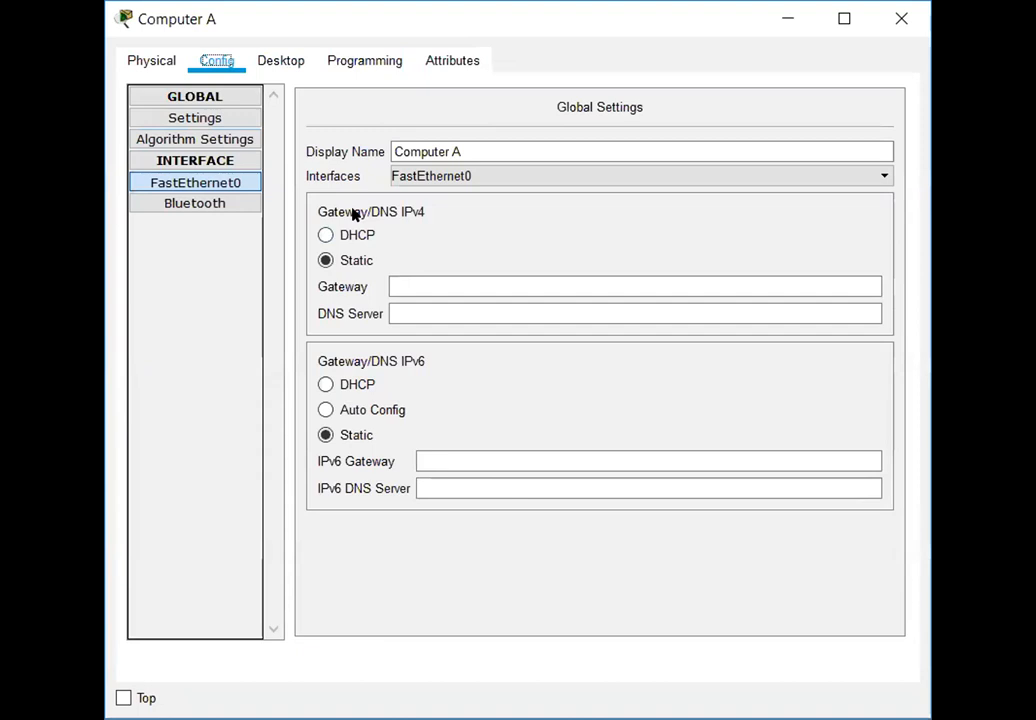
{"action": "left_click", "coordinate": [422, 288]}
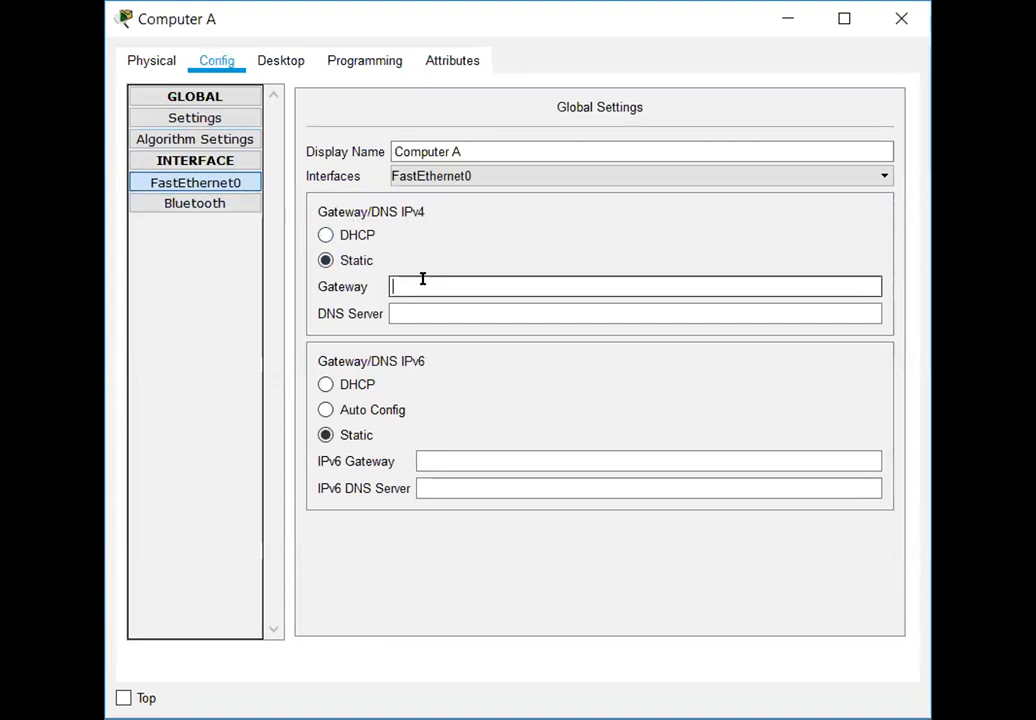
{"action": "type", "text": "192.168.1.100"}
{"action": "key", "text": "Tab"}
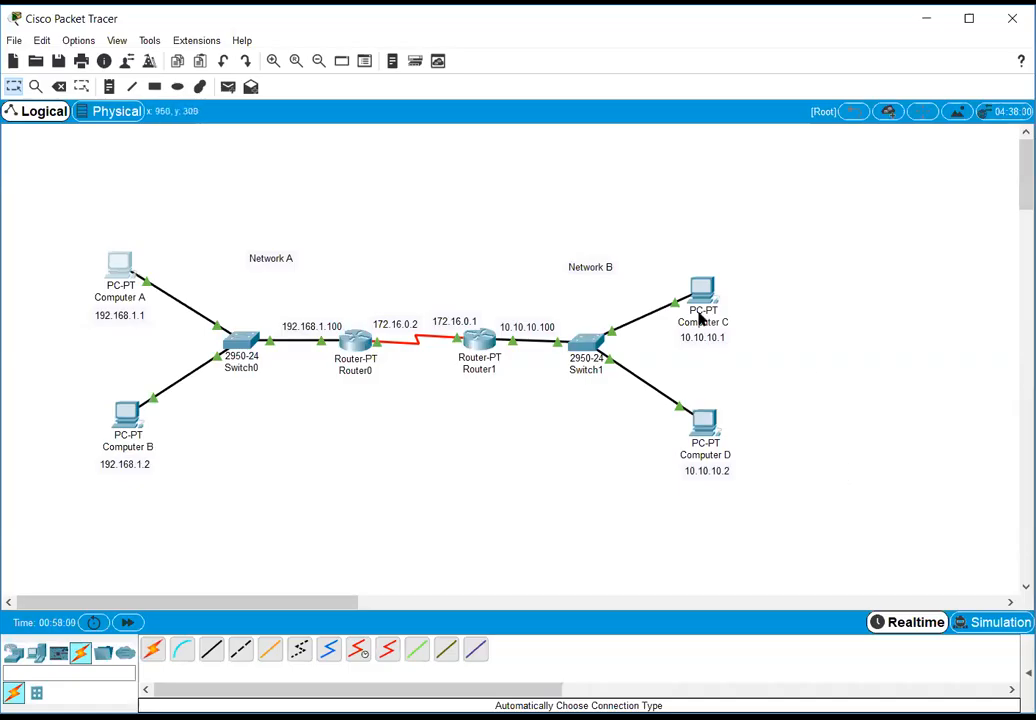
Step: Set Computer C's static IPv4 default gateway to 10.10.10.100 and minimize its window
{"action": "left_click", "coordinate": [703, 294]}
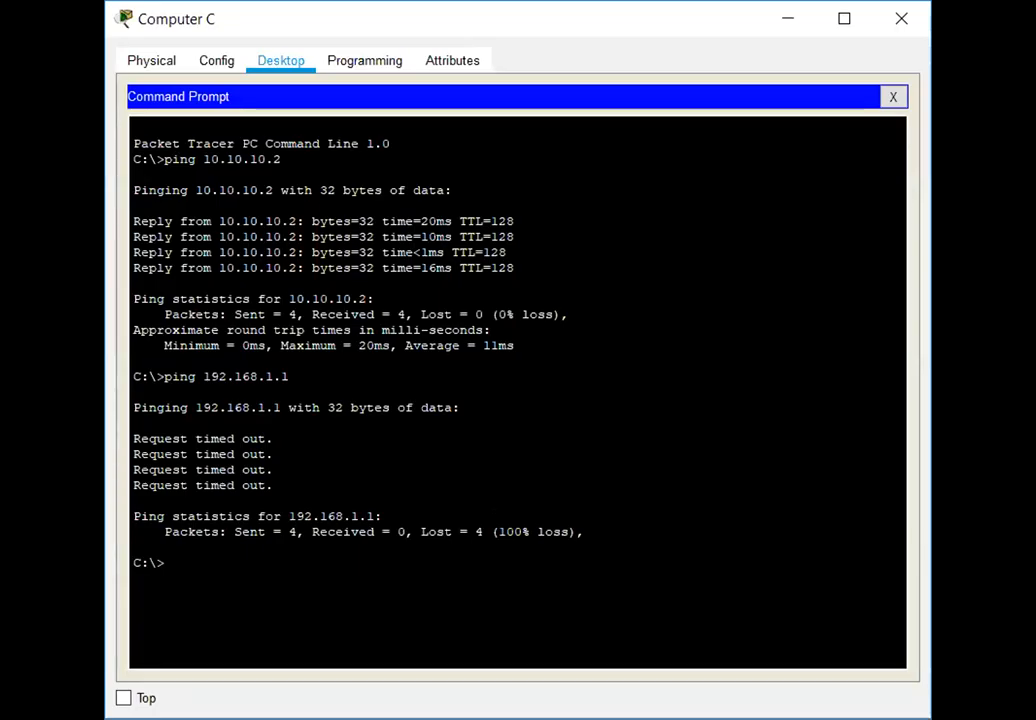
{"action": "left_click", "coordinate": [222, 63]}
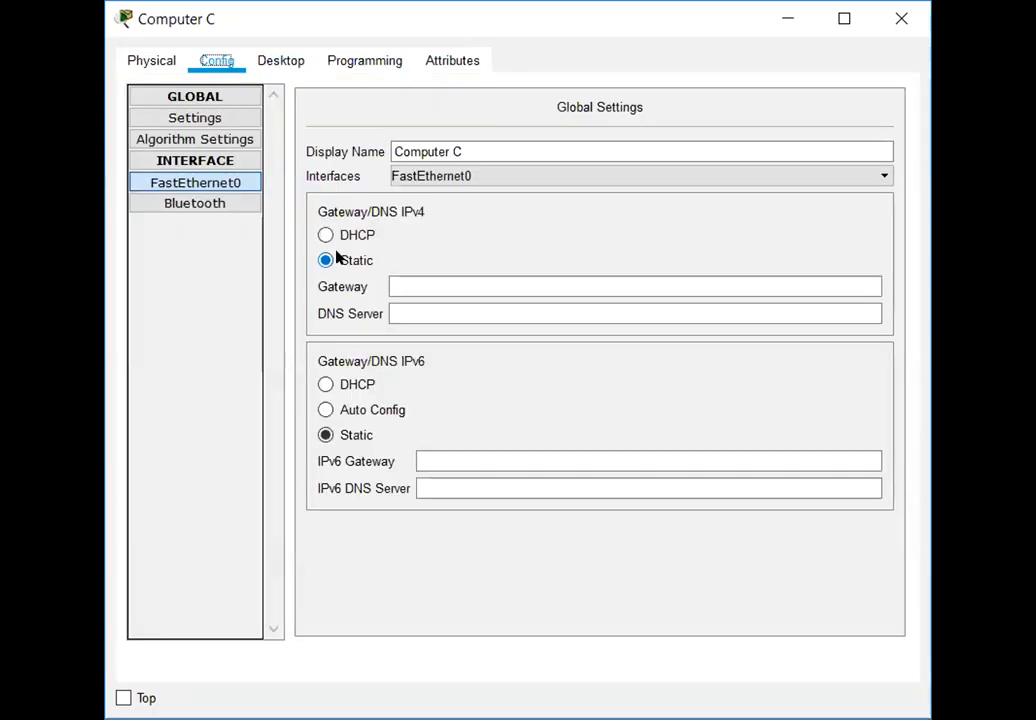
{"action": "left_click", "coordinate": [446, 282]}
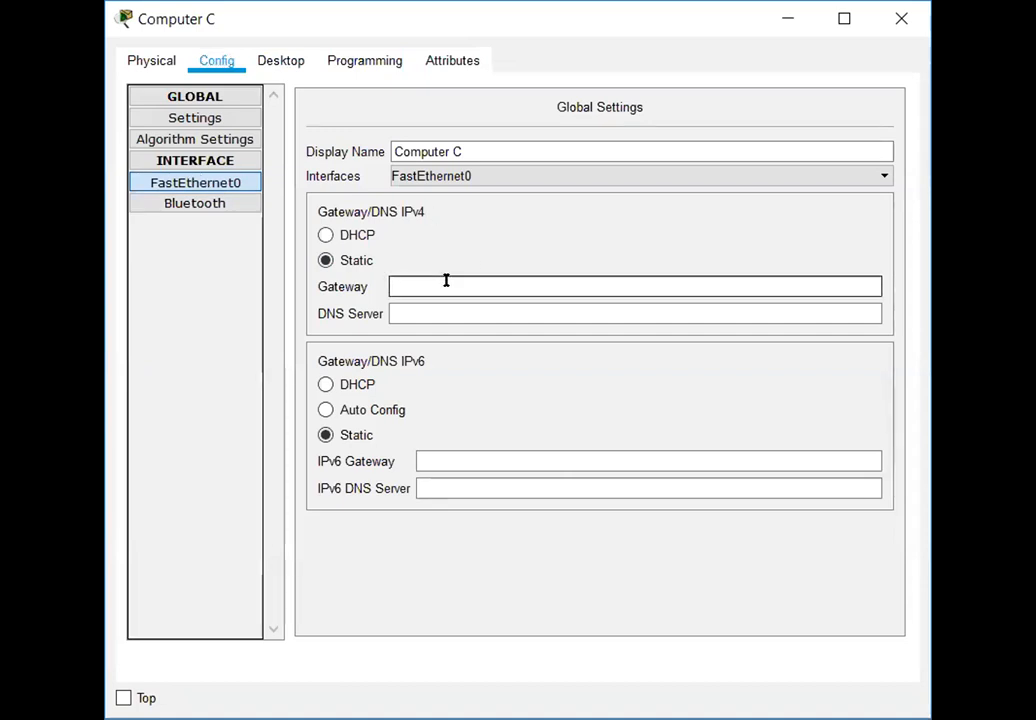
{"action": "type", "text": "10"}
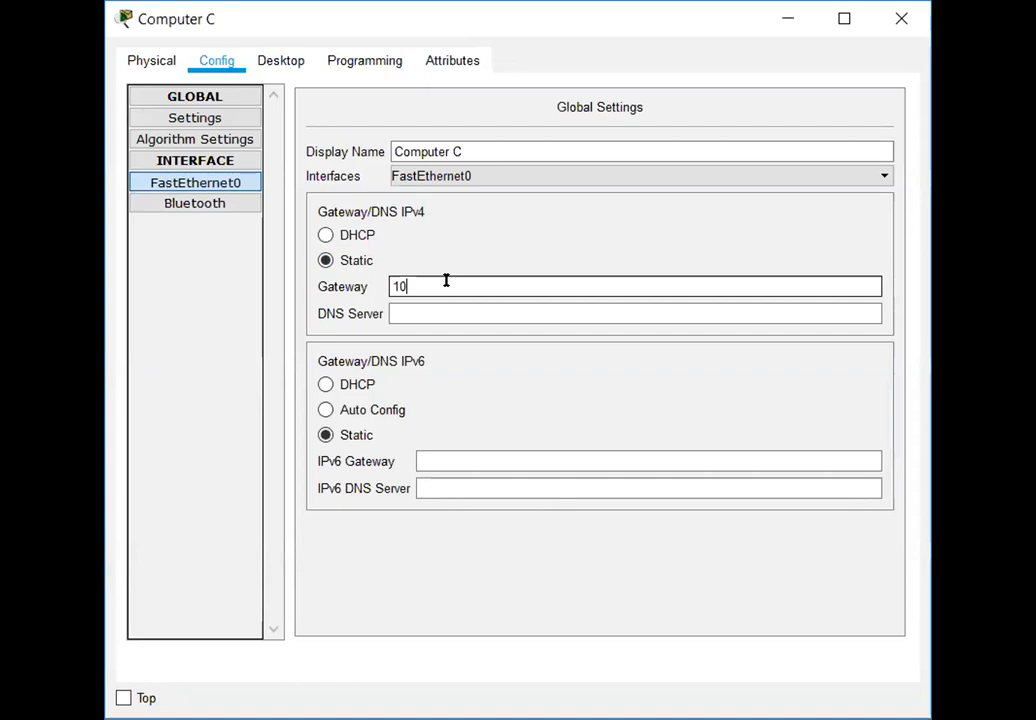
{"action": "type", "text": ".10.10.100"}
{"action": "key", "text": "Tab"}
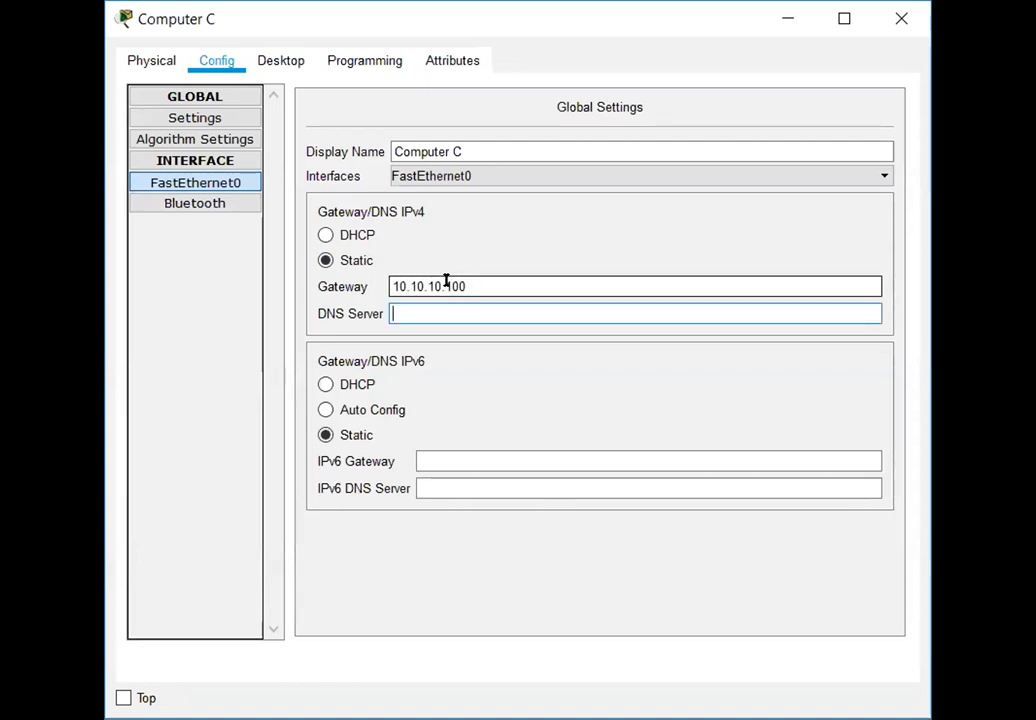
{"action": "left_click", "coordinate": [793, 18]}
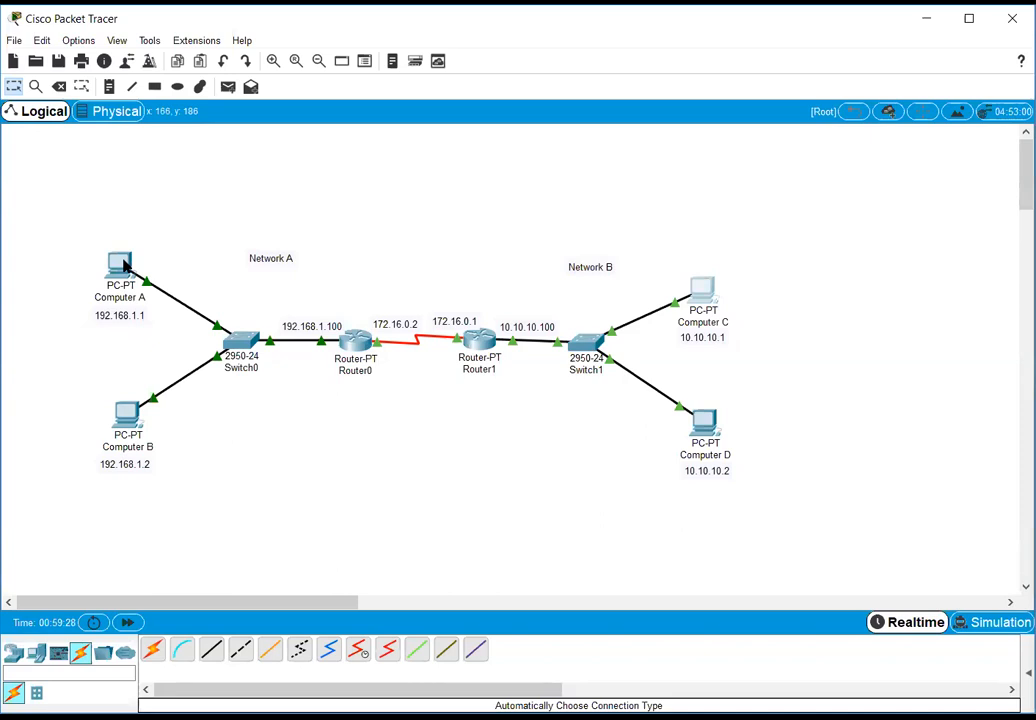
Step: Ping Computer C at 10.10.10.1 from Computer A's command prompt, and repeat the same ping
{"action": "left_click", "coordinate": [124, 264]}
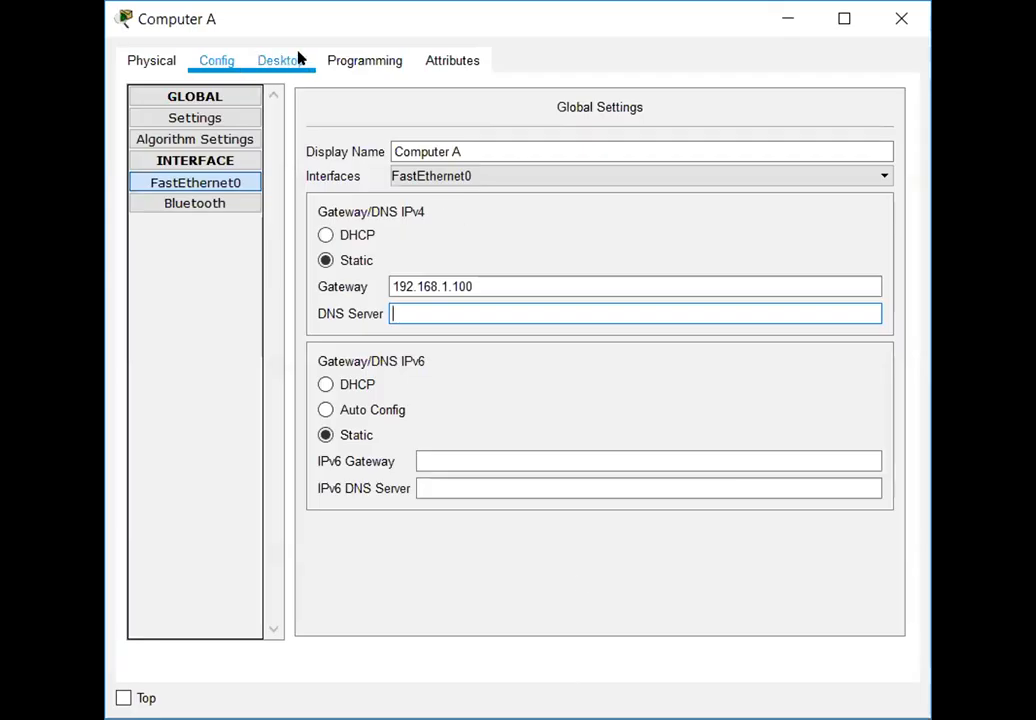
{"action": "left_click", "coordinate": [298, 59]}
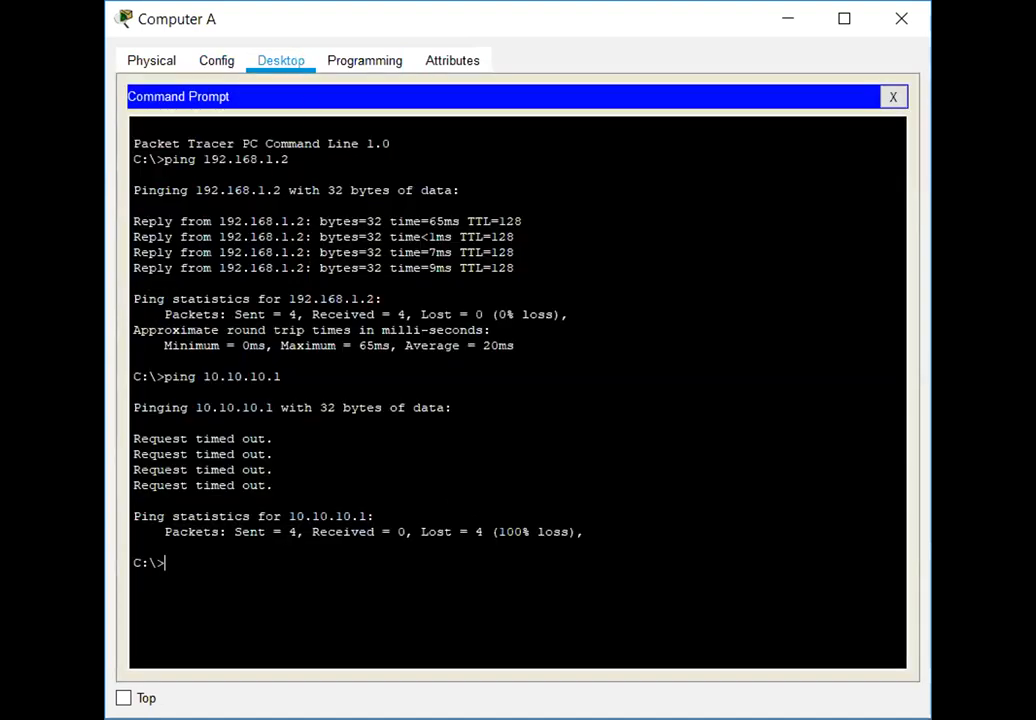
{"action": "type", "text": "10.10"}
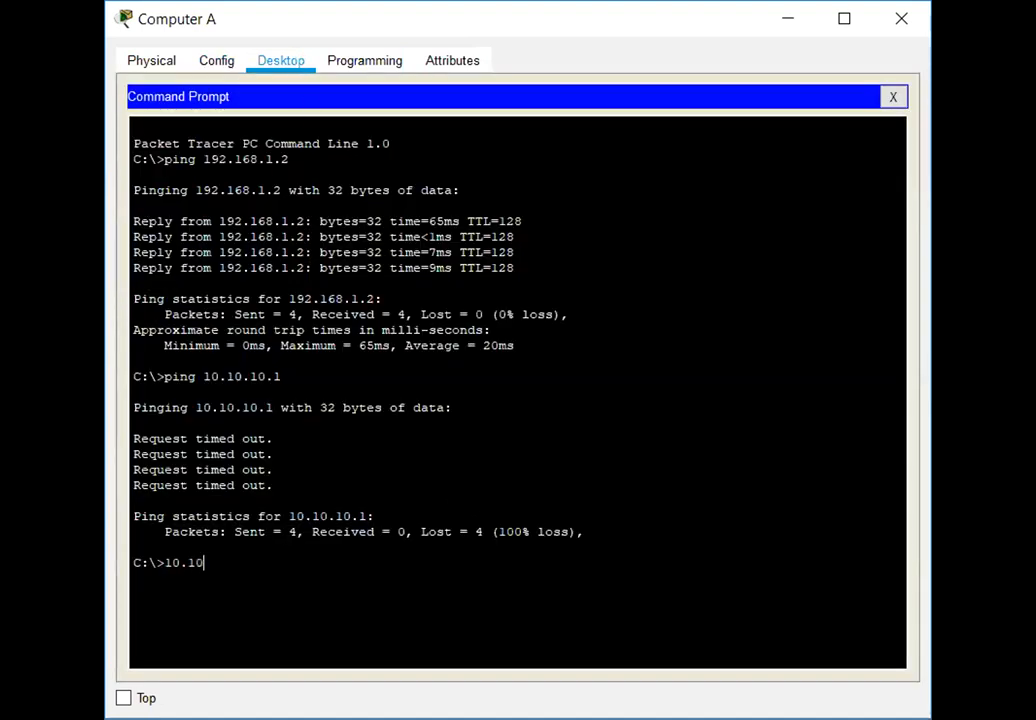
{"action": "type", "text": ".10.1"}
{"action": "key", "text": "Left"}
{"action": "key", "text": "Left"}
{"action": "key", "text": "Left"}
{"action": "key", "text": "Left"}
{"action": "key", "text": "Left"}
{"action": "key", "text": "Left"}
{"action": "key", "text": "Left"}
{"action": "key", "text": "Left"}
{"action": "key", "text": "Left"}
{"action": "key", "text": "Left"}
{"action": "type", "text": "ping"}
{"action": "key", "text": "Return"}
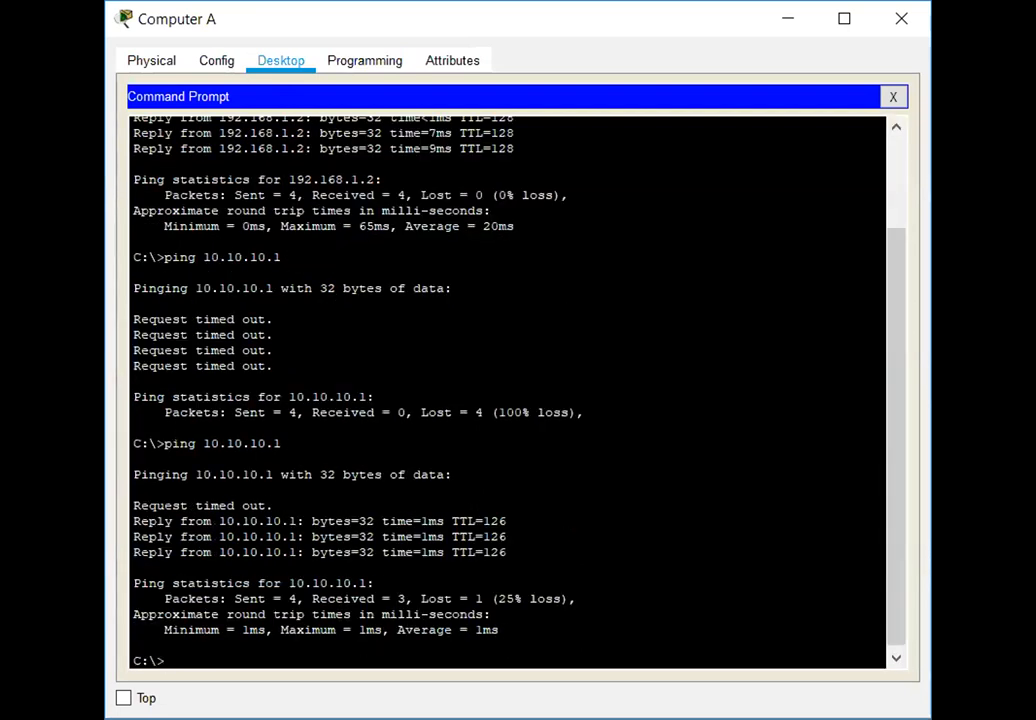
{"action": "key", "text": "Up"}
{"action": "key", "text": "Return"}
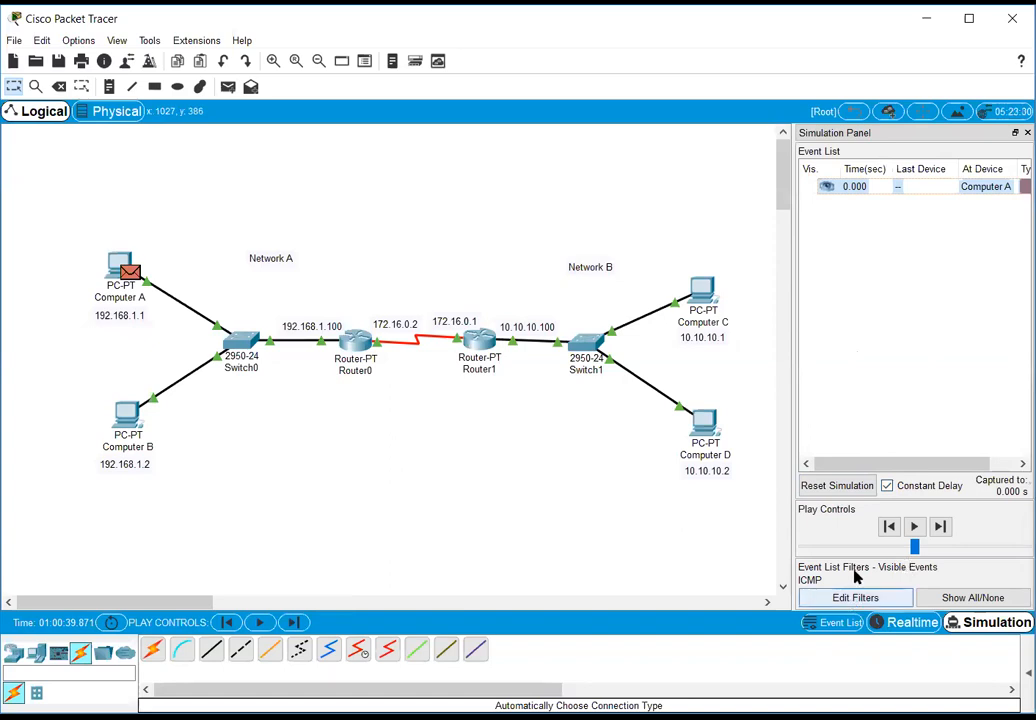
Step: Inspect the PDU information of the ICMP event at Computer A in the simulation event list, and close it
{"action": "left_click", "coordinate": [842, 626]}
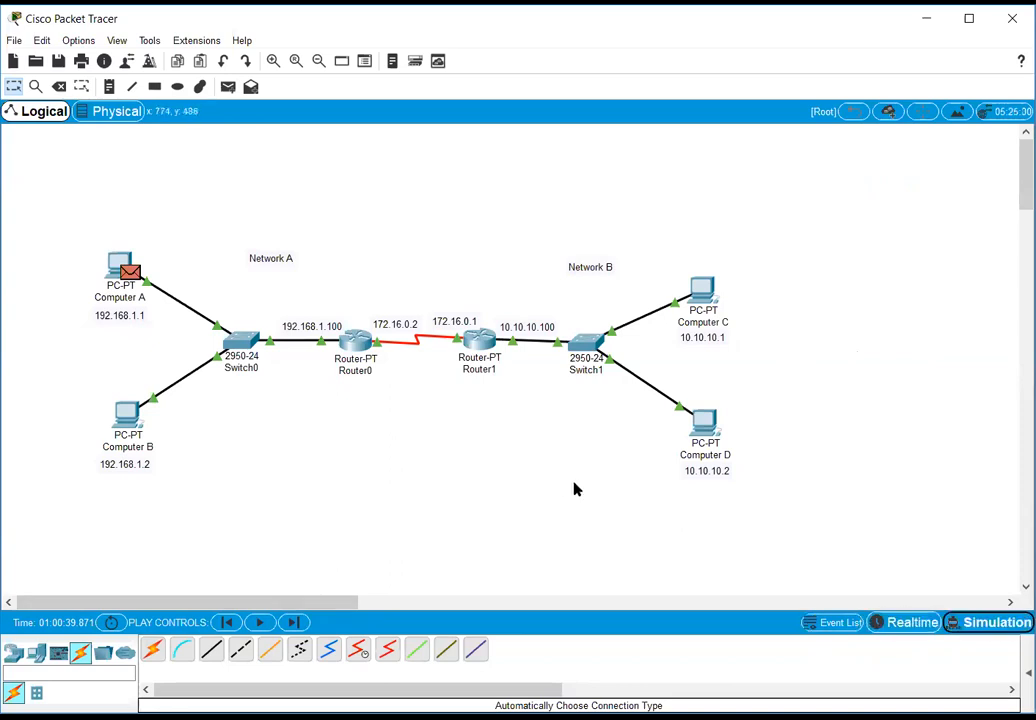
{"action": "left_click", "coordinate": [843, 623]}
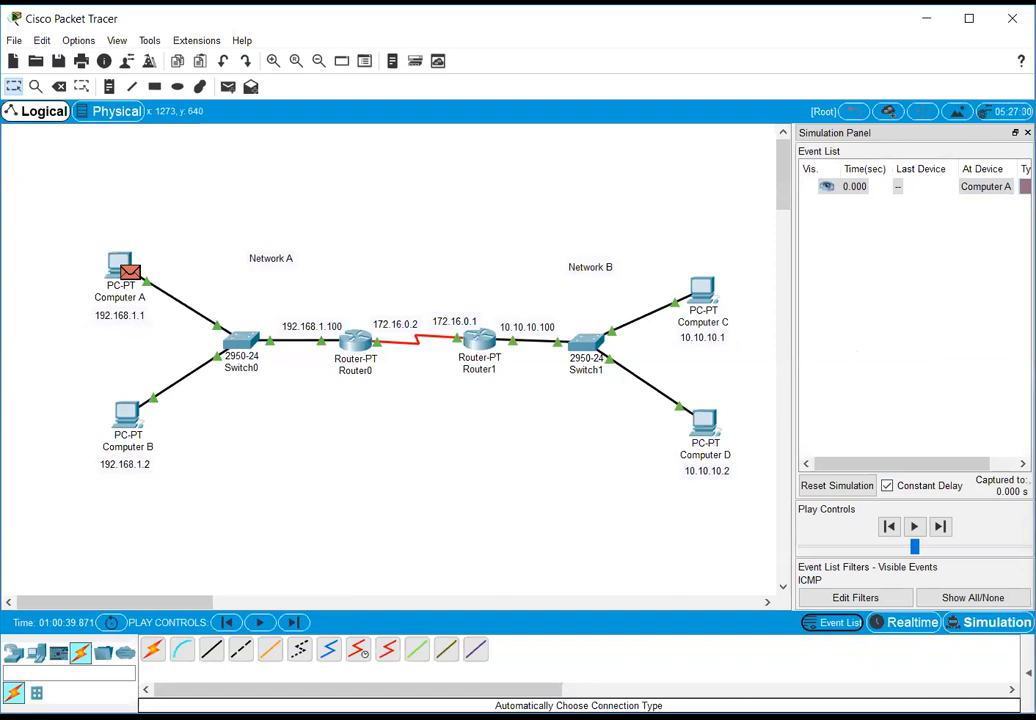
{"action": "key", "text": "Delete"}
{"action": "left_click", "coordinate": [985, 187]}
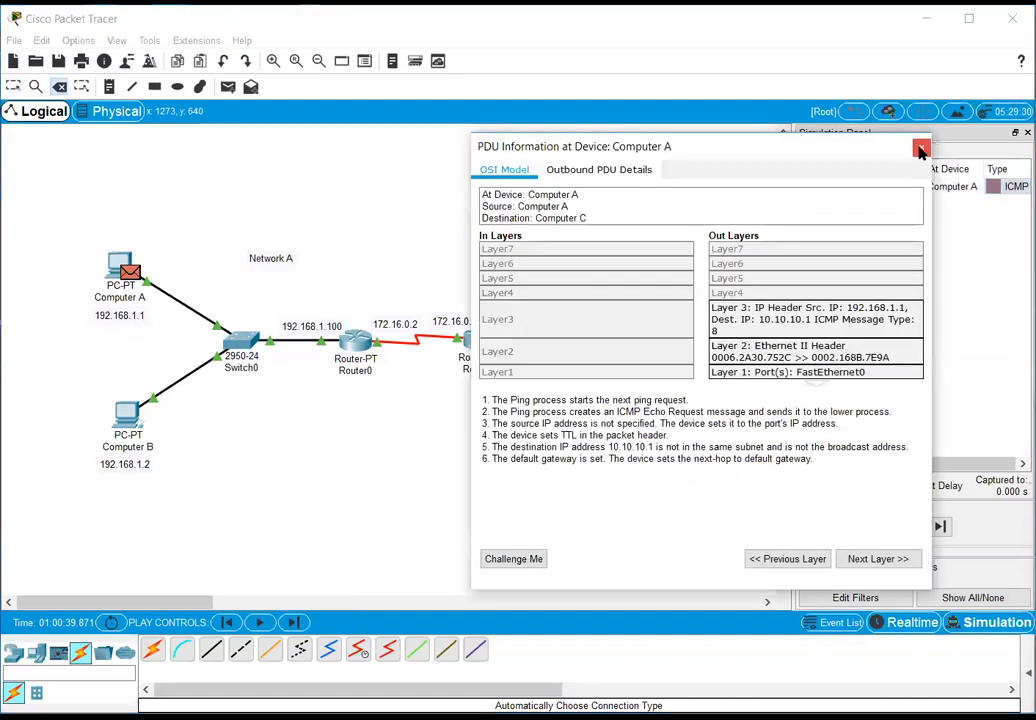
{"action": "left_click", "coordinate": [921, 150]}
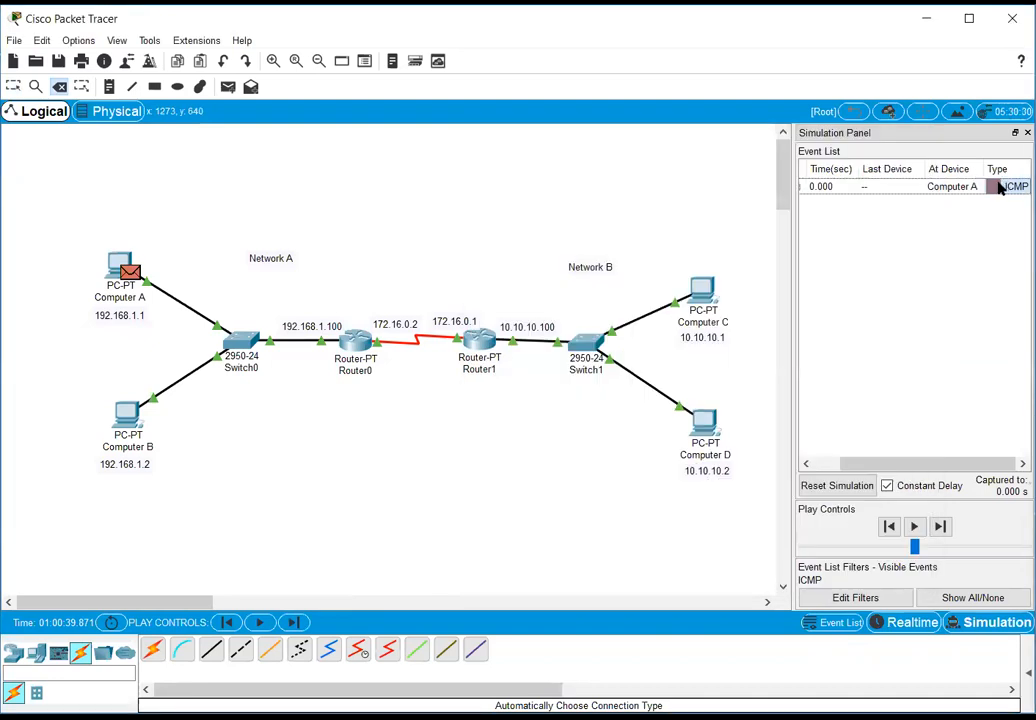